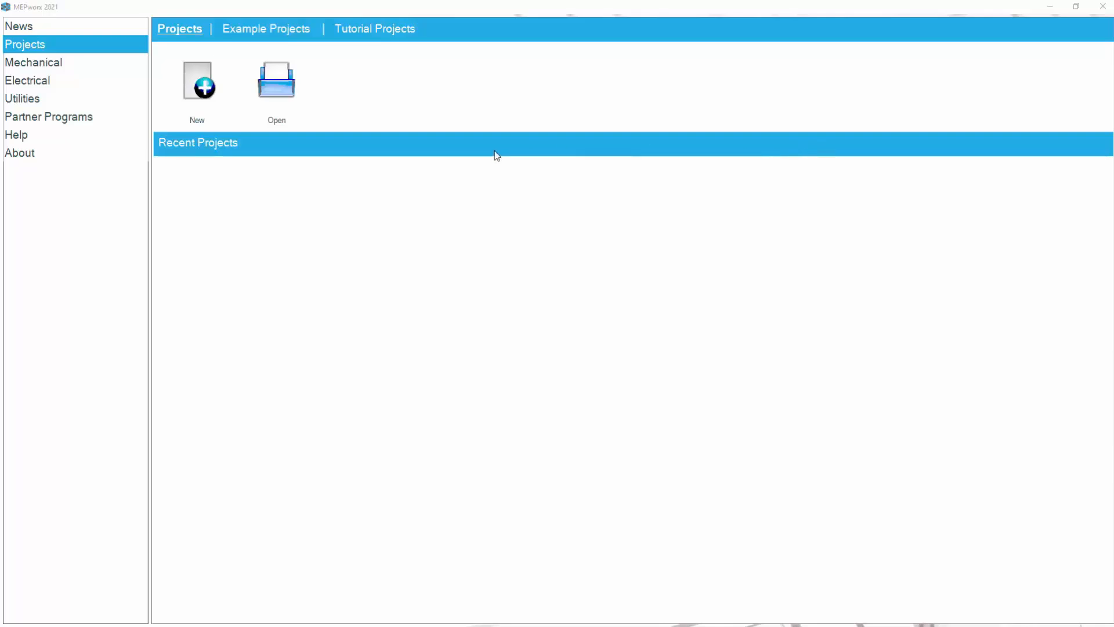
# Start a new project with the workflow that uses 2D DXFs to create the building model with the CIBSE Admittance Method.
pyautogui.click(202, 87)
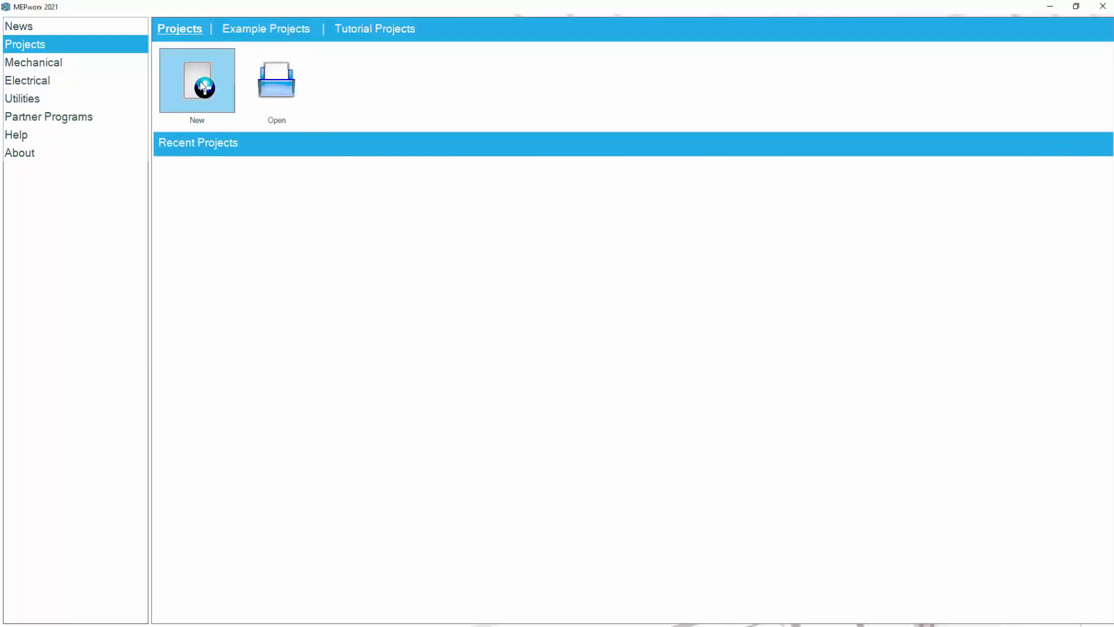
pyautogui.click(202, 87)
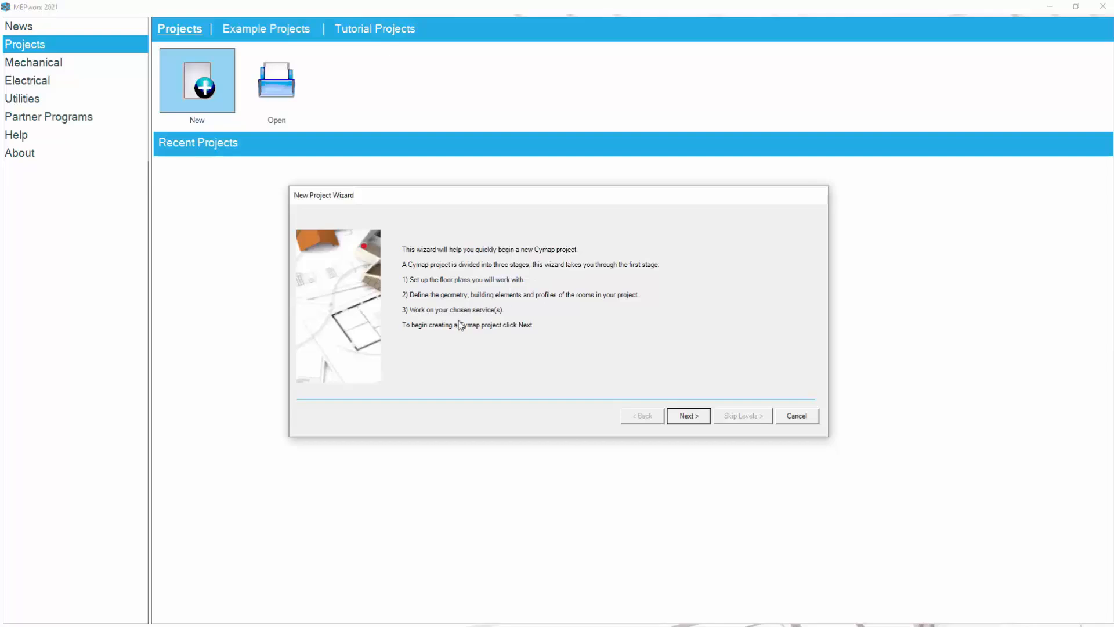
pyautogui.click(690, 417)
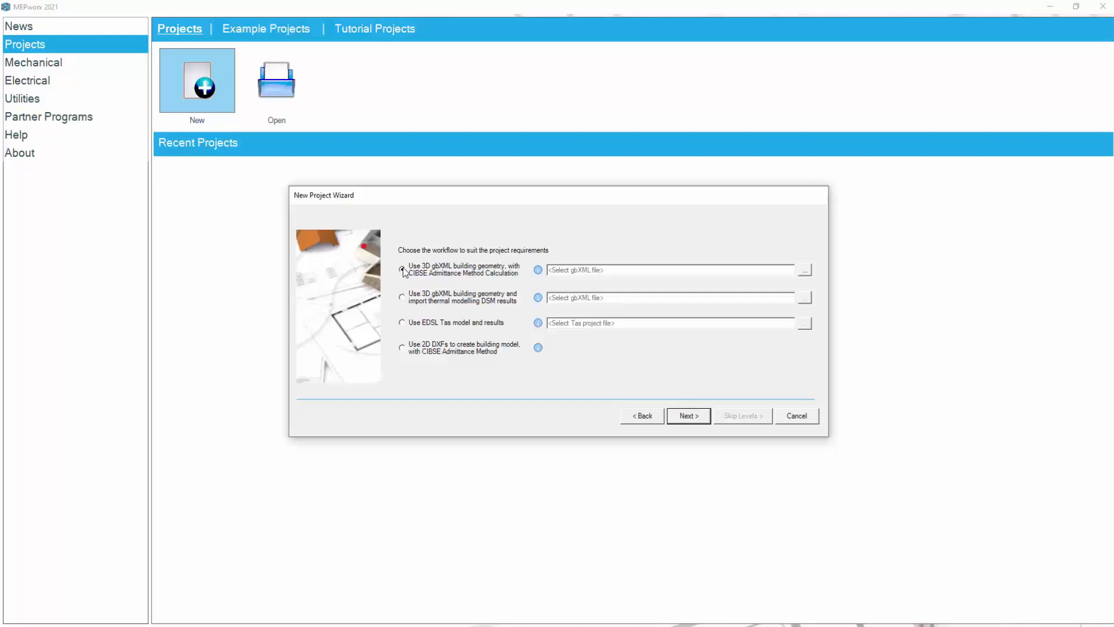
pyautogui.click(403, 297)
pyautogui.moveTo(538, 352)
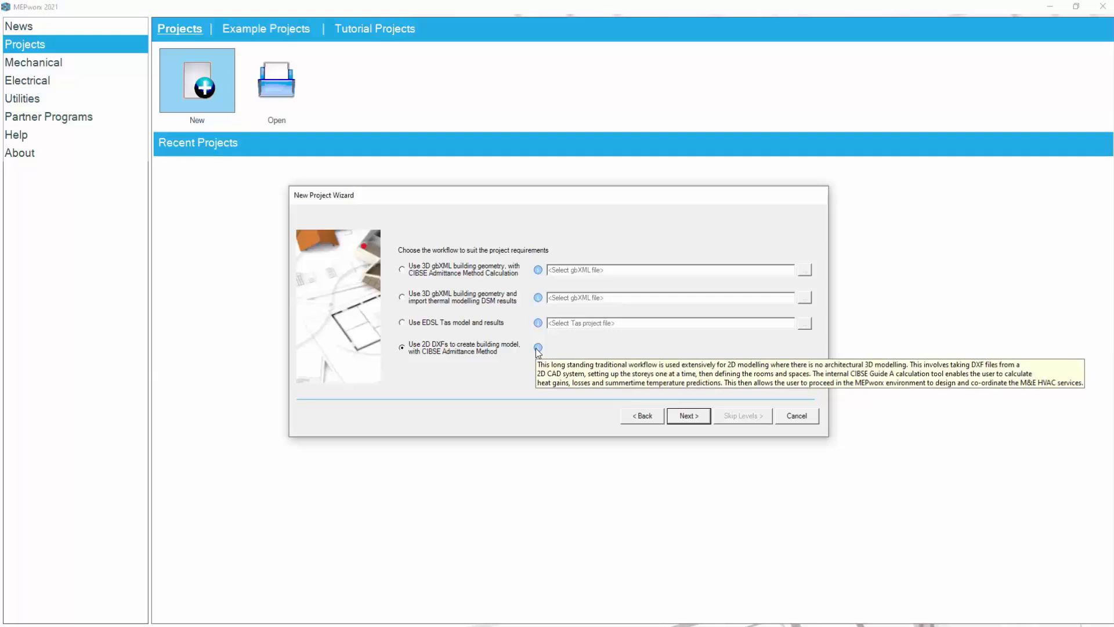
pyautogui.click(695, 416)
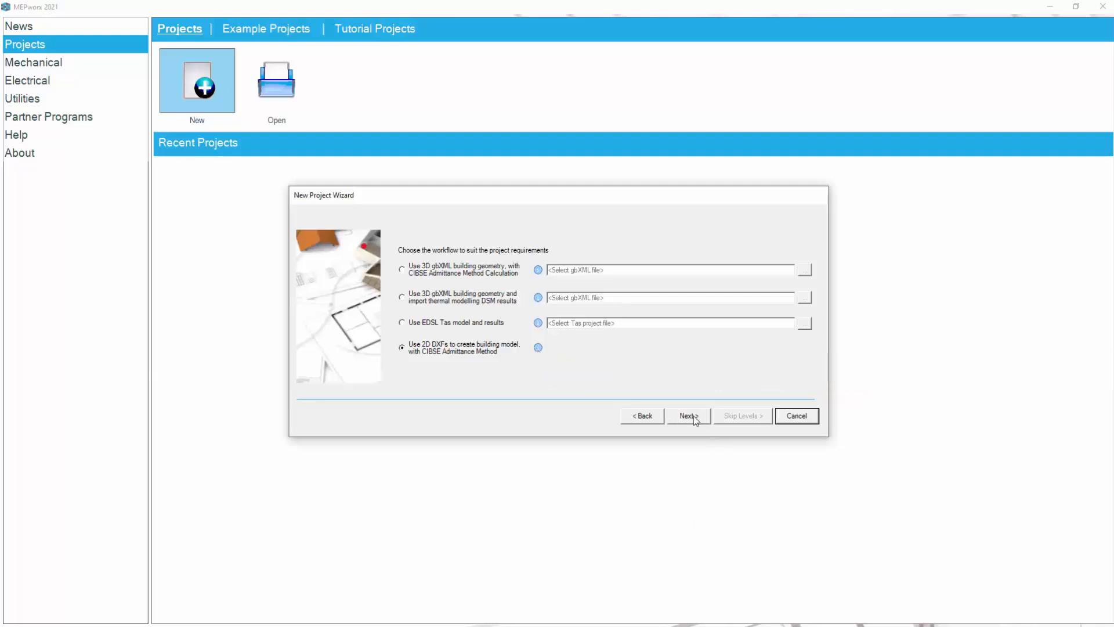
# Set the project reference to SETTING UP and continue to the project location settings.
pyautogui.click(493, 307)
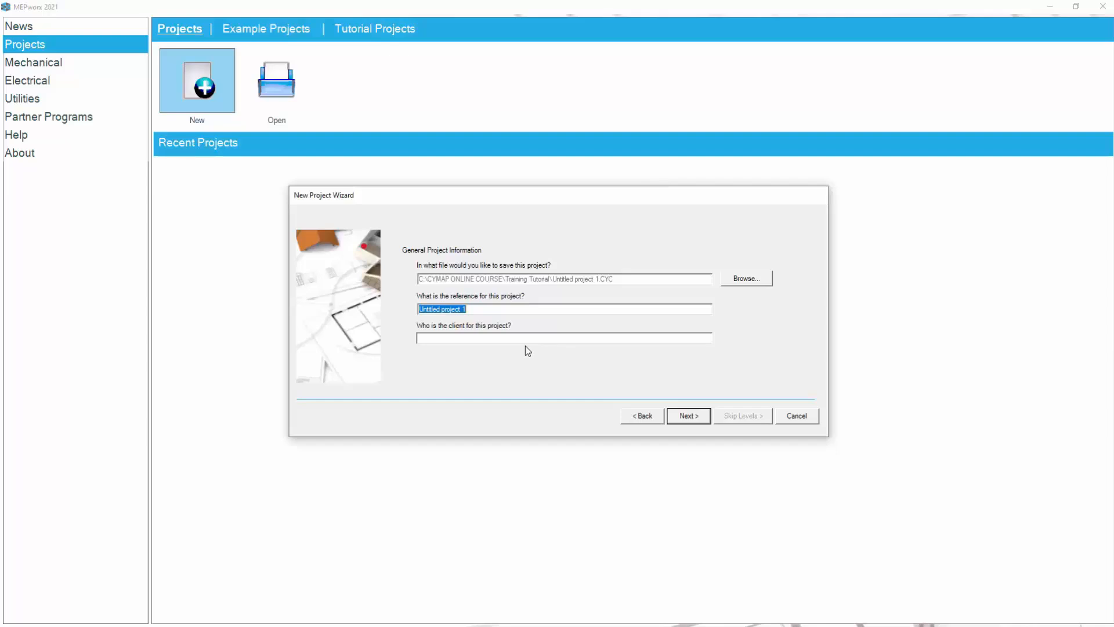
pyautogui.write('SETTING UP')
pyautogui.click(686, 417)
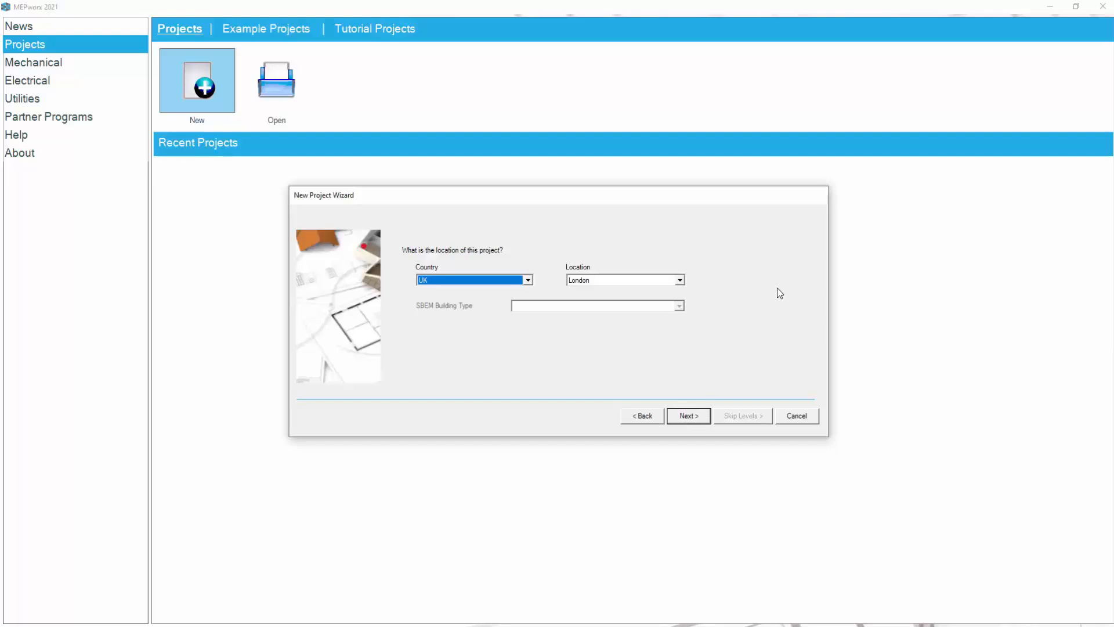
# Set the project's UK location to Bristol and continue to the default floor values.
pyautogui.click(681, 281)
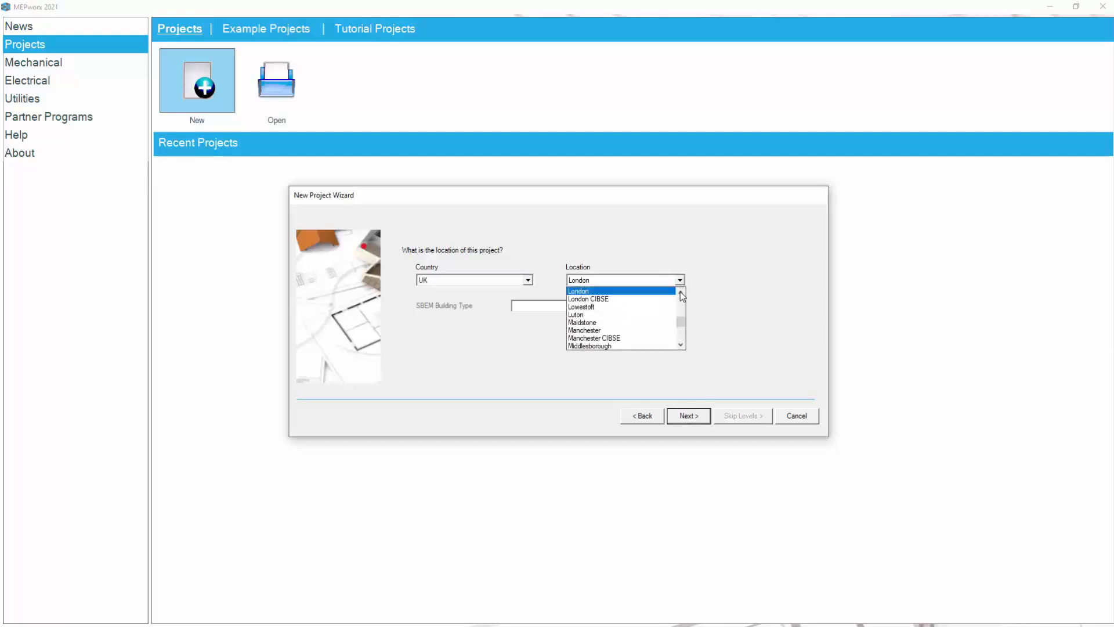
pyautogui.moveTo(681, 320)
pyautogui.mouseDown()
pyautogui.moveTo(681, 334)
pyautogui.moveTo(679, 300)
pyautogui.mouseUp()
pyautogui.click(681, 345)
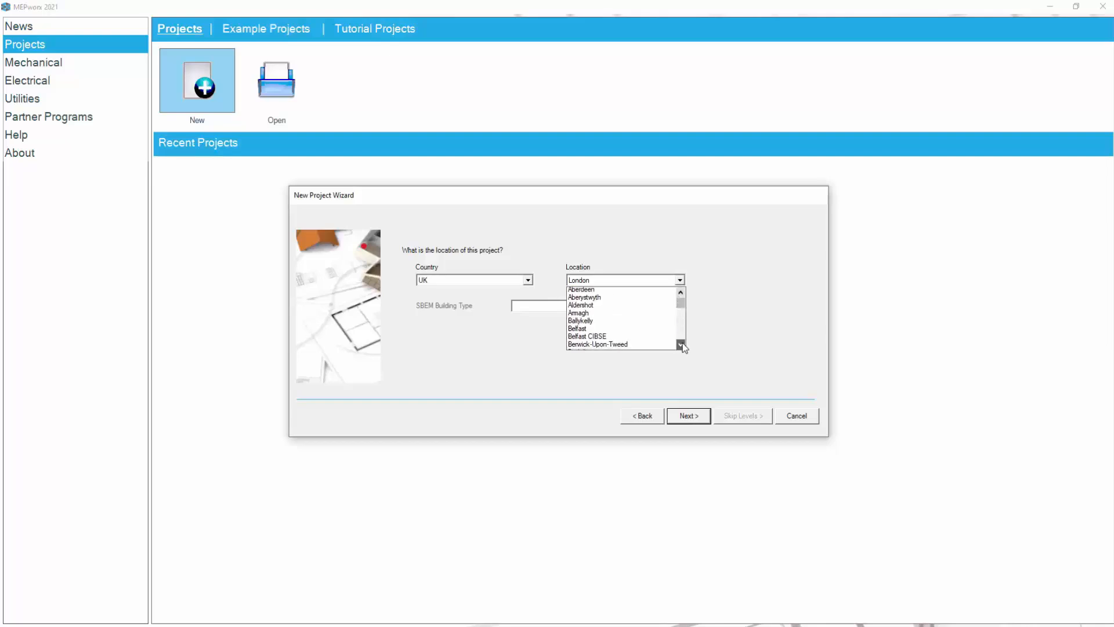
pyautogui.click(681, 344)
pyautogui.click(681, 345)
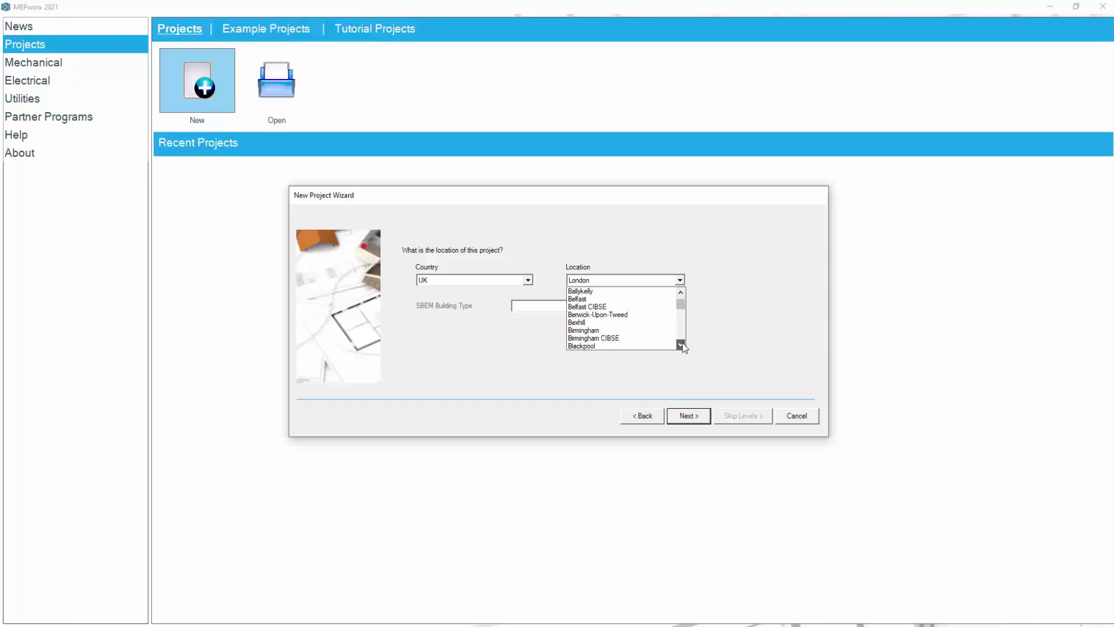
pyautogui.click(681, 345)
pyautogui.click(681, 345)
pyautogui.click(681, 345)
pyautogui.click(681, 345)
pyautogui.click(681, 344)
pyautogui.click(681, 345)
pyautogui.click(681, 344)
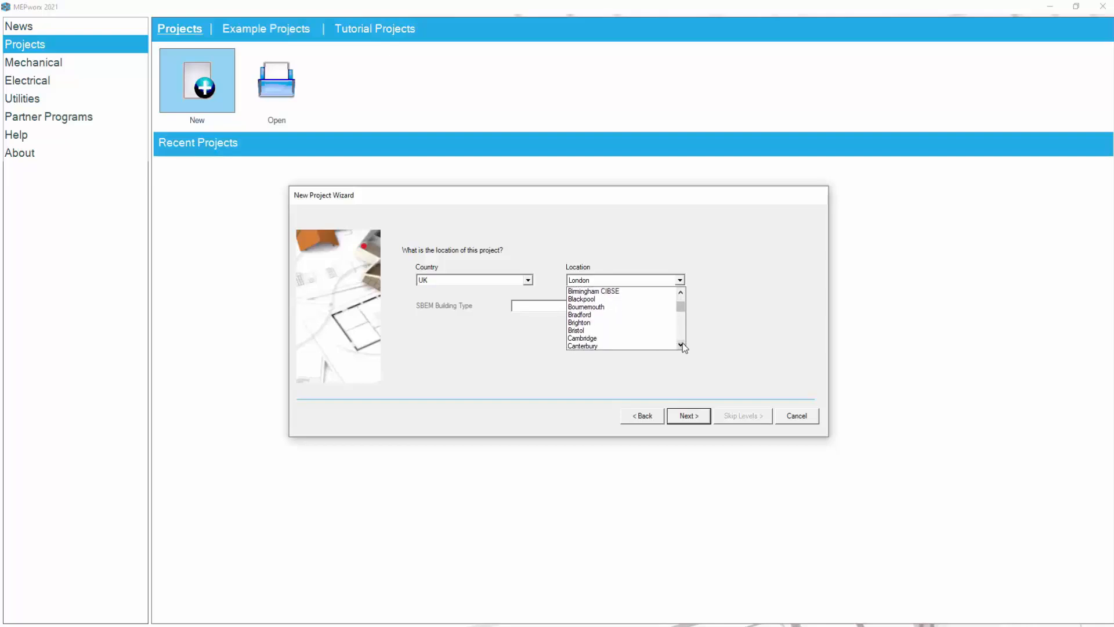
pyautogui.click(605, 330)
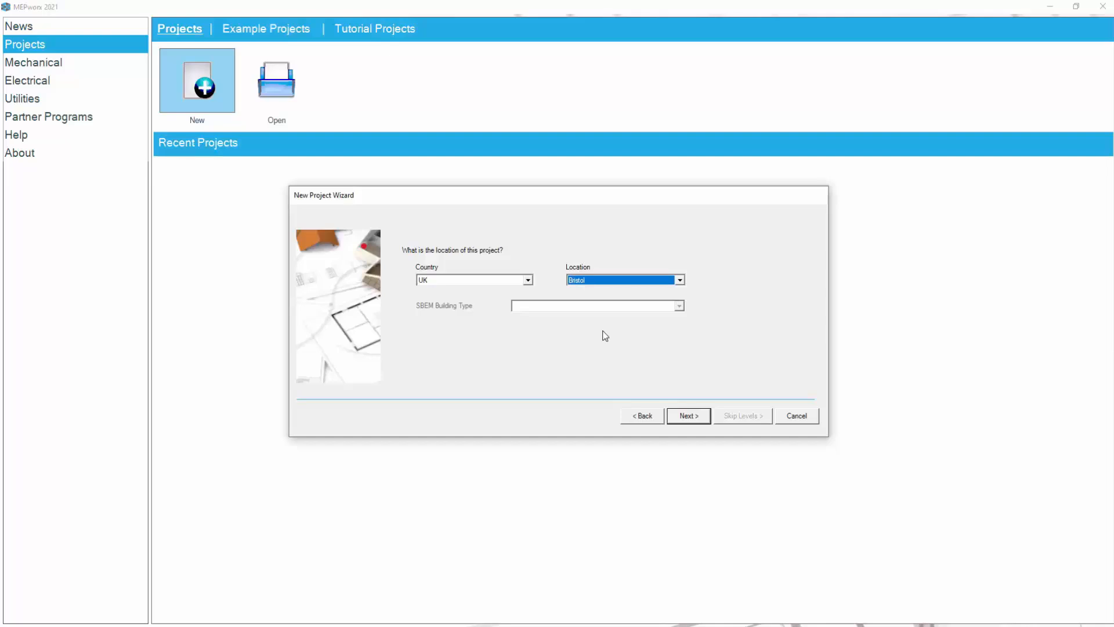
pyautogui.click(687, 417)
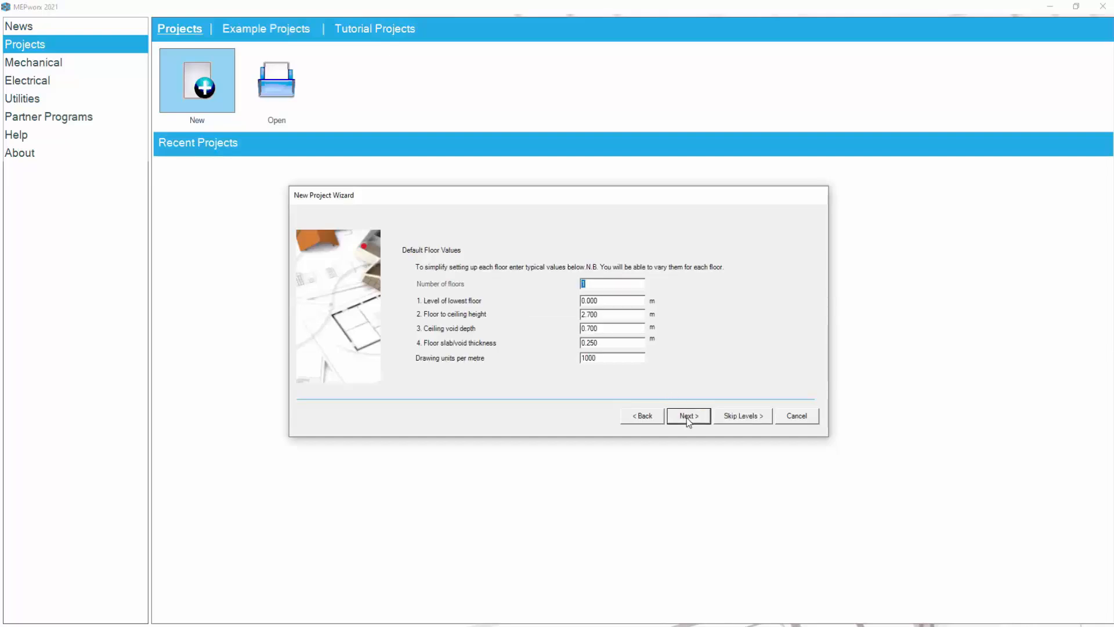
# Set the default floor values to 4 floors, 3 m floor to ceiling height, 0.8 m ceiling void and 0.2 m slab thickness.
pyautogui.write('4')
pyautogui.click(602, 317)
pyautogui.doubleClick(601, 317)
pyautogui.write('3')
pyautogui.moveTo(592, 328); pyautogui.dragTo(602, 329)
pyautogui.write('8')
pyautogui.moveTo(590, 343); pyautogui.dragTo(607, 343)
pyautogui.write('0')
pyautogui.click(687, 417)
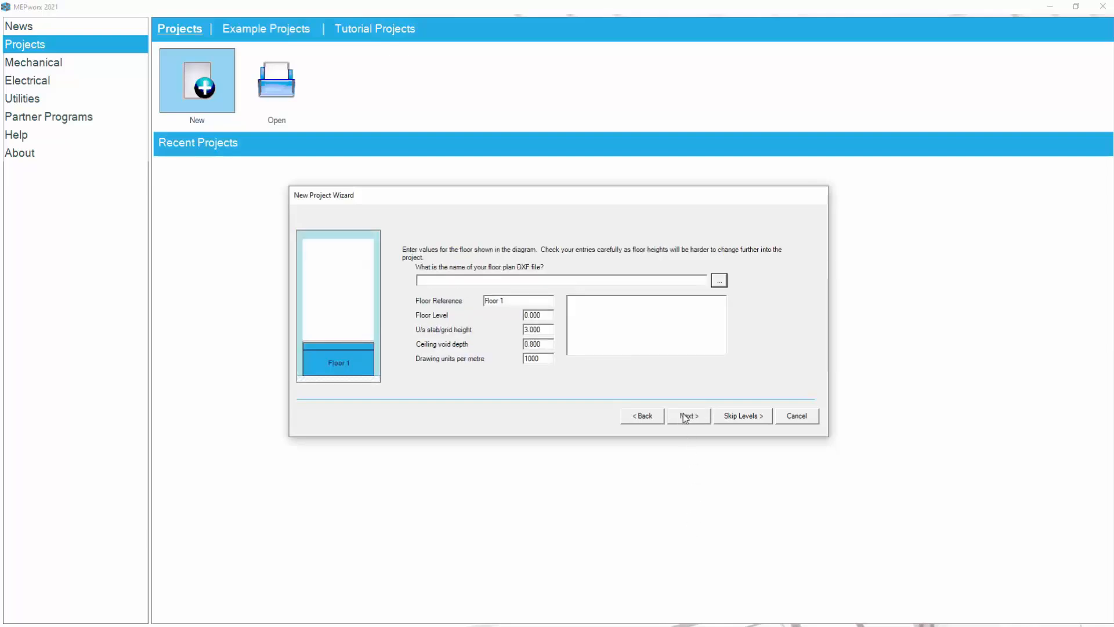
# Set the lowest floor's reference to GND and assign Training Example Ground.dxf as its floor plan.
pyautogui.moveTo(519, 300); pyautogui.dragTo(482, 296)
pyautogui.write('GND')
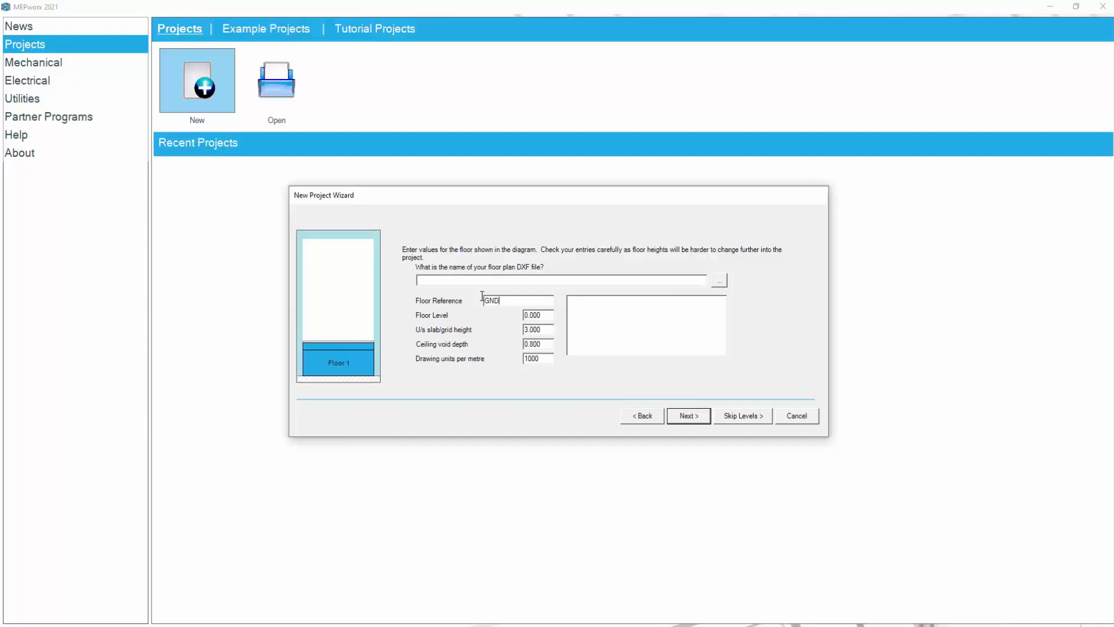
pyautogui.click(722, 281)
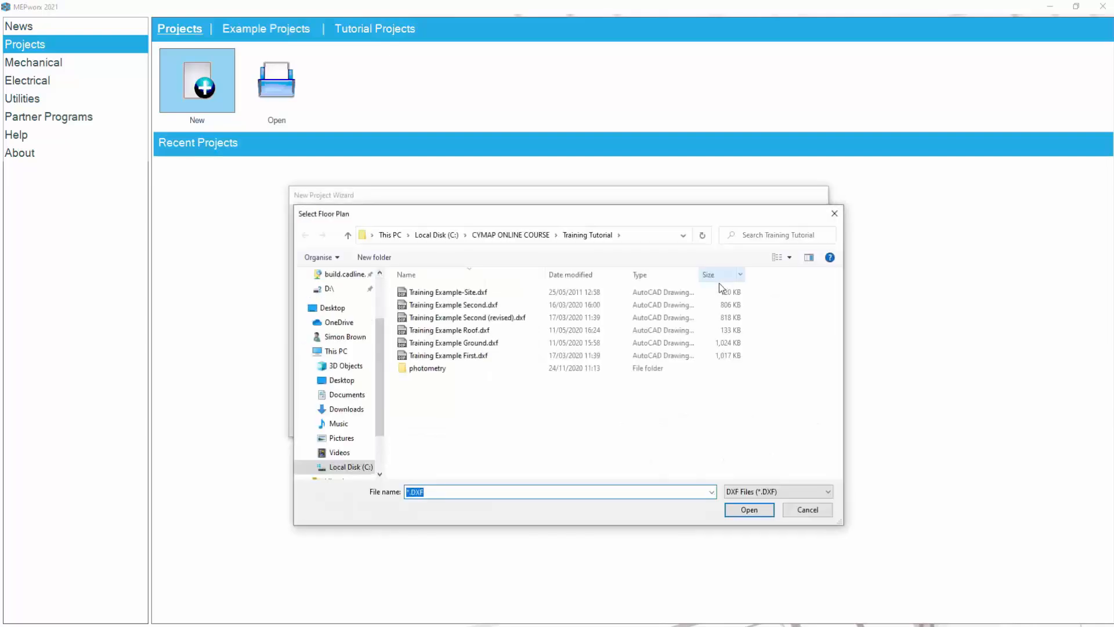
pyautogui.click(487, 343)
pyautogui.click(740, 513)
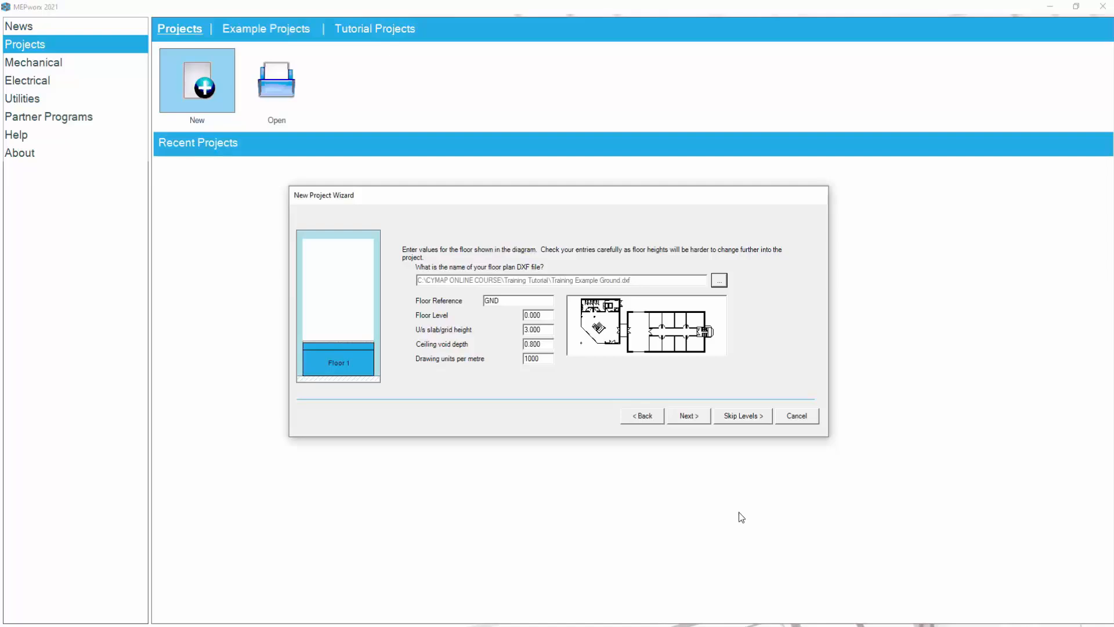
pyautogui.click(690, 417)
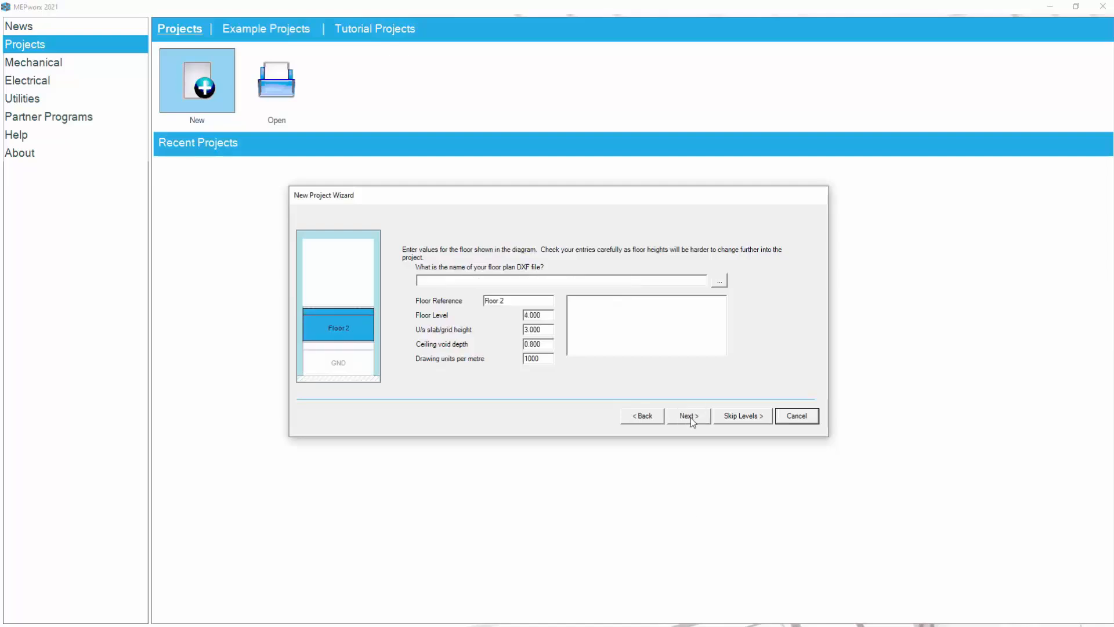
# Name Floor 2 FIRST FLOOR and assign Training Example First.dxf as its floor plan.
pyautogui.moveTo(511, 300); pyautogui.dragTo(472, 302)
pyautogui.write('FIRST FLOOR')
pyautogui.click(719, 280)
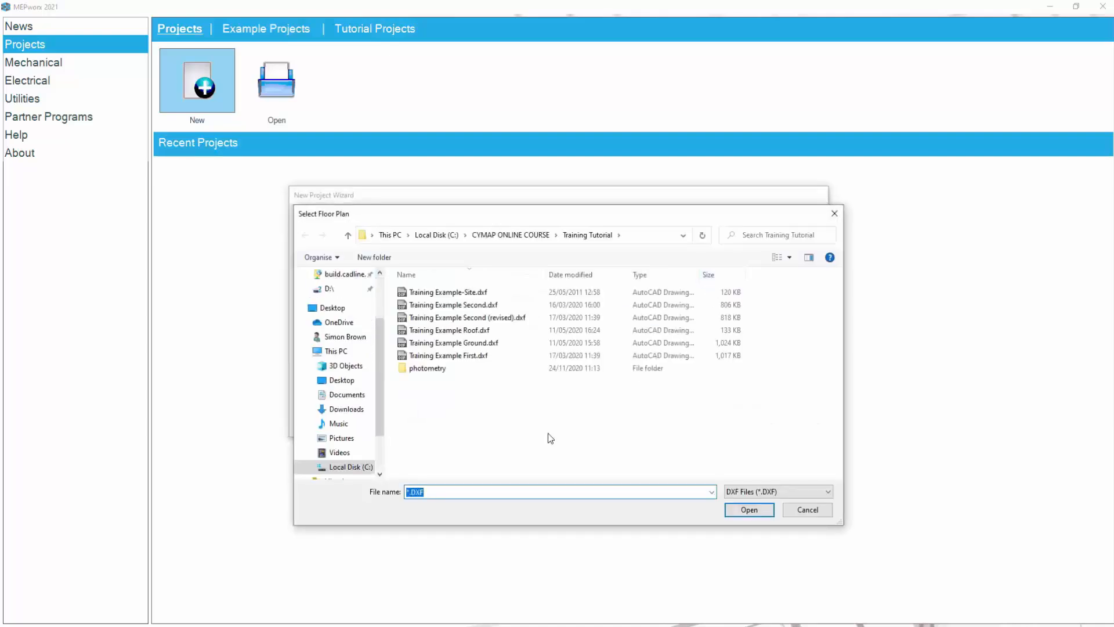
pyautogui.click(464, 356)
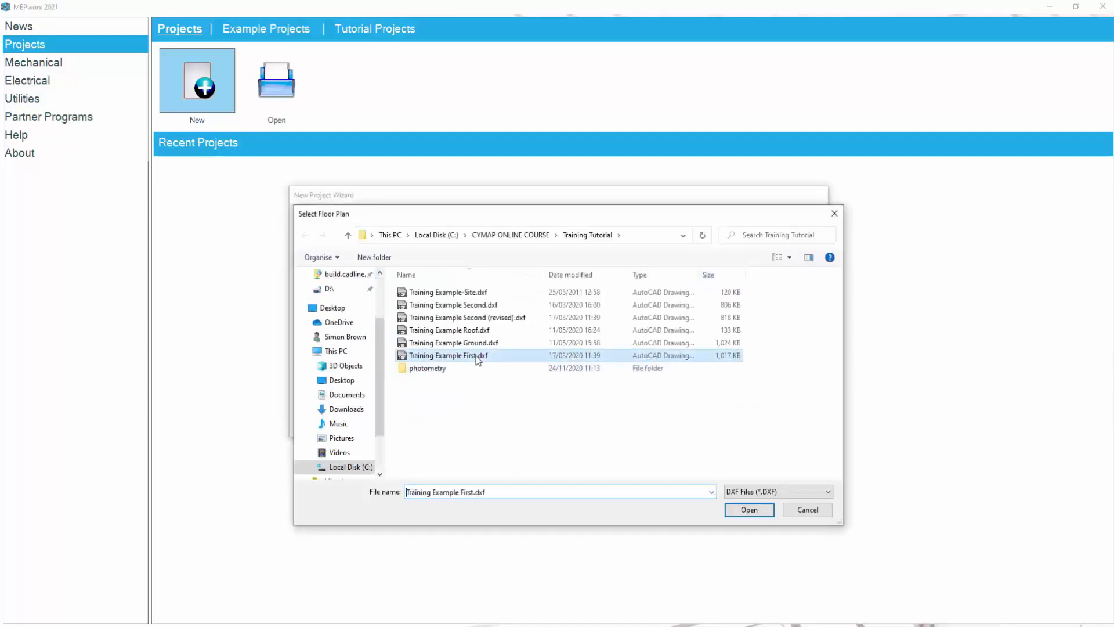
pyautogui.click(744, 510)
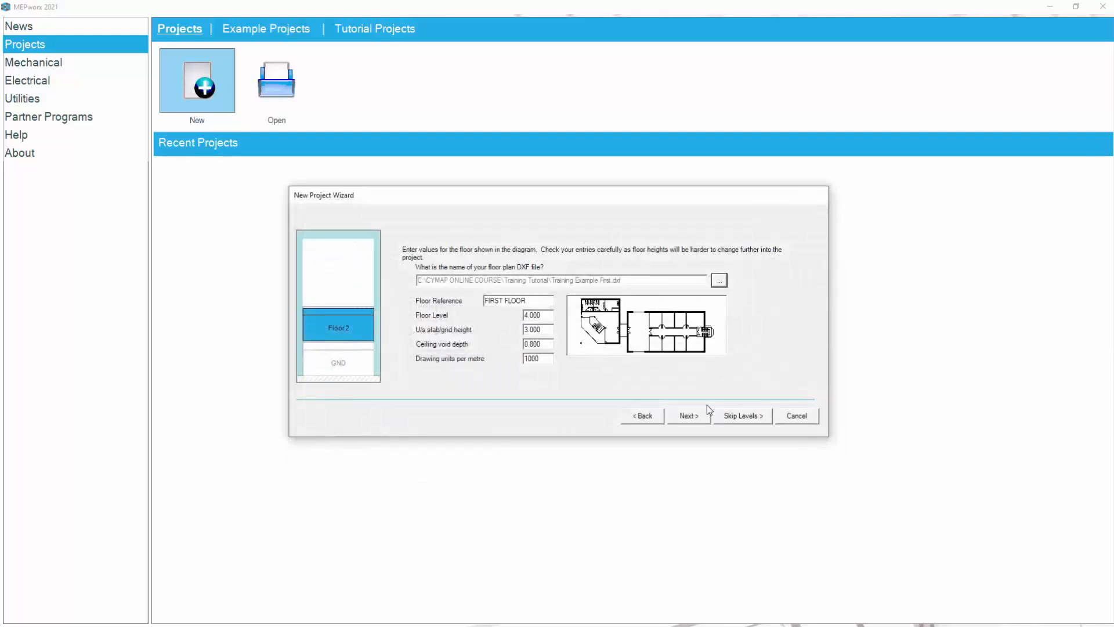
pyautogui.click(689, 416)
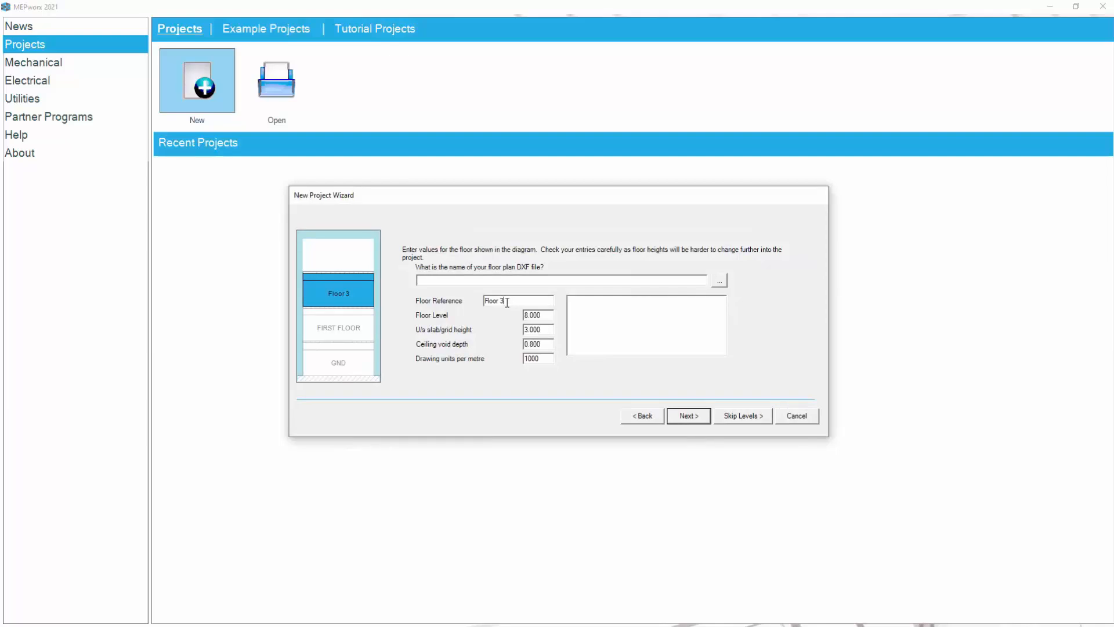
# Name Floor 3 SECOND FLOOR and assign Training Example Second.dxf as its floor plan.
pyautogui.write('SECOND FLOOR')
pyautogui.click(719, 280)
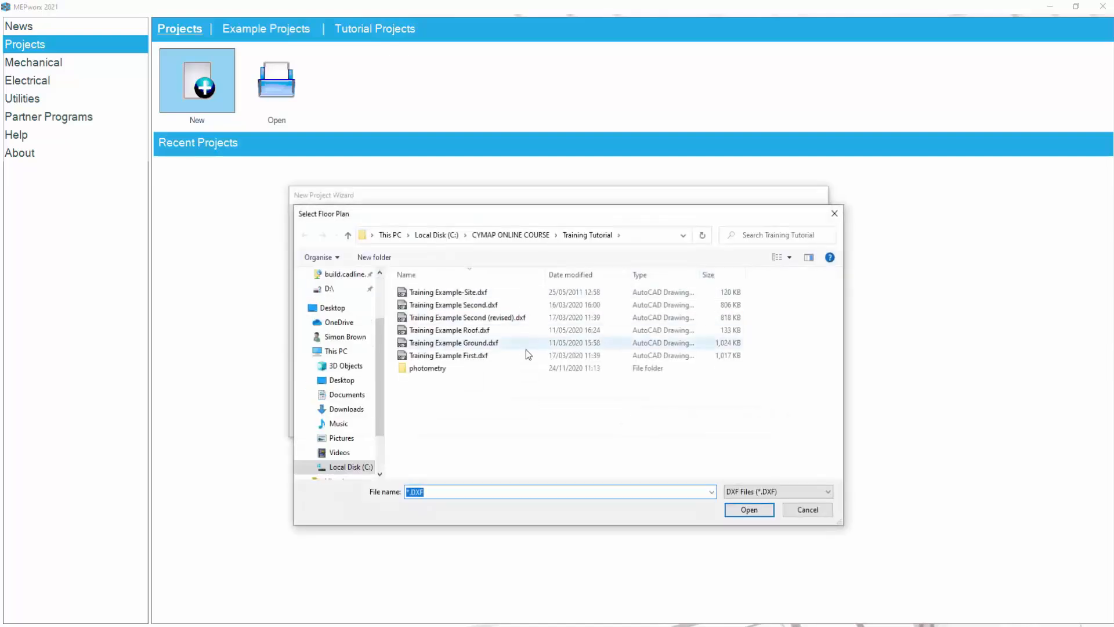
pyautogui.click(476, 305)
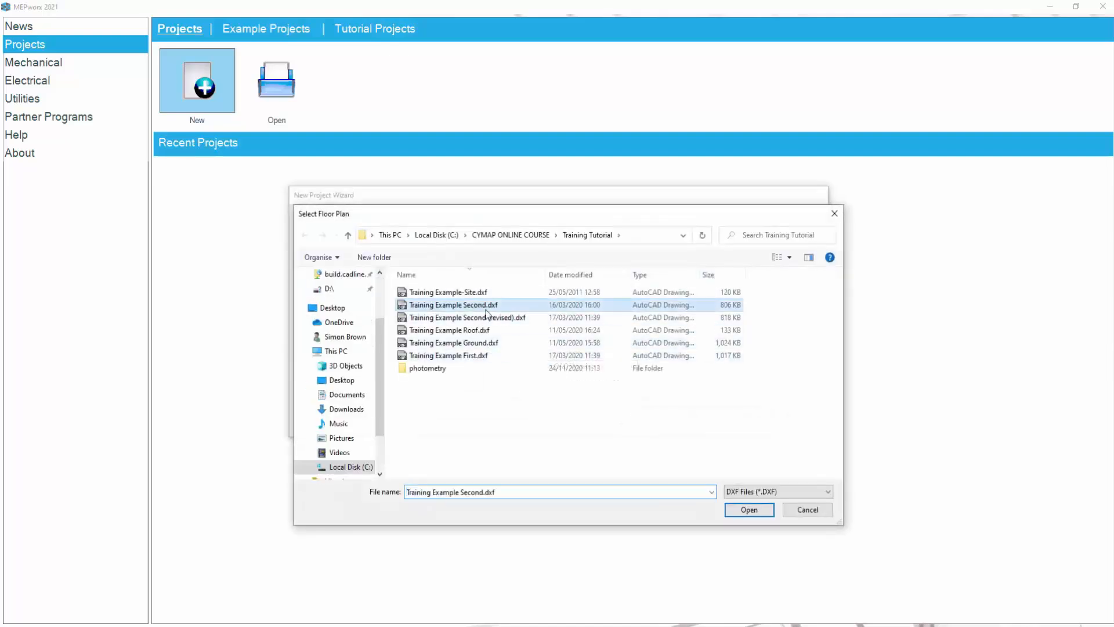
pyautogui.click(743, 507)
pyautogui.click(687, 416)
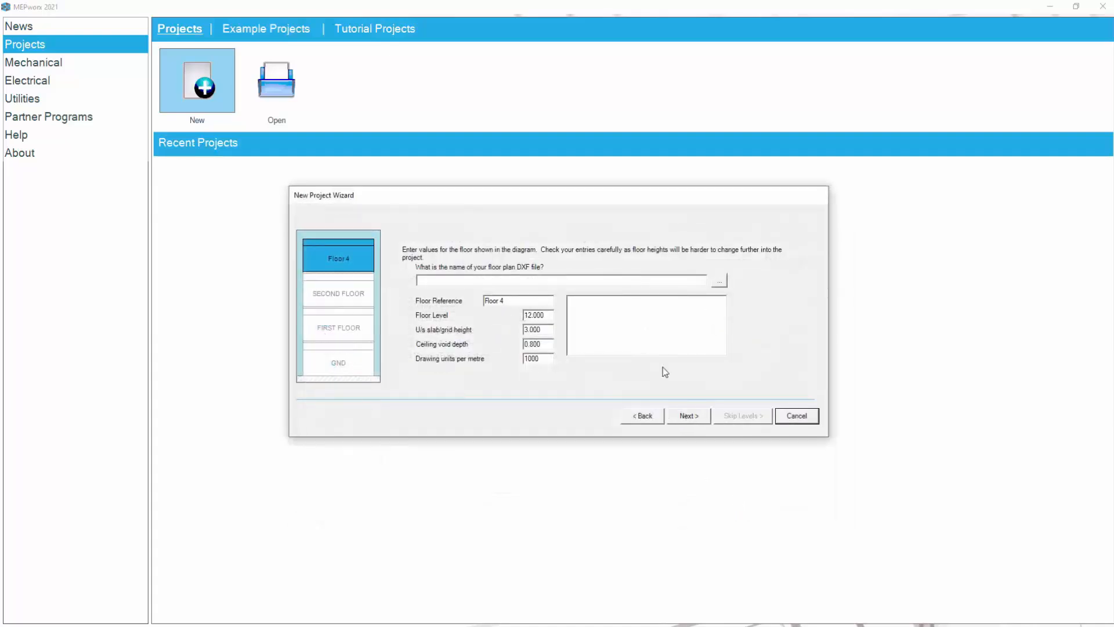
# Name Floor 4 ROOF and assign Training Example Roof.dxf as its floor plan.
pyautogui.moveTo(522, 300); pyautogui.dragTo(462, 302)
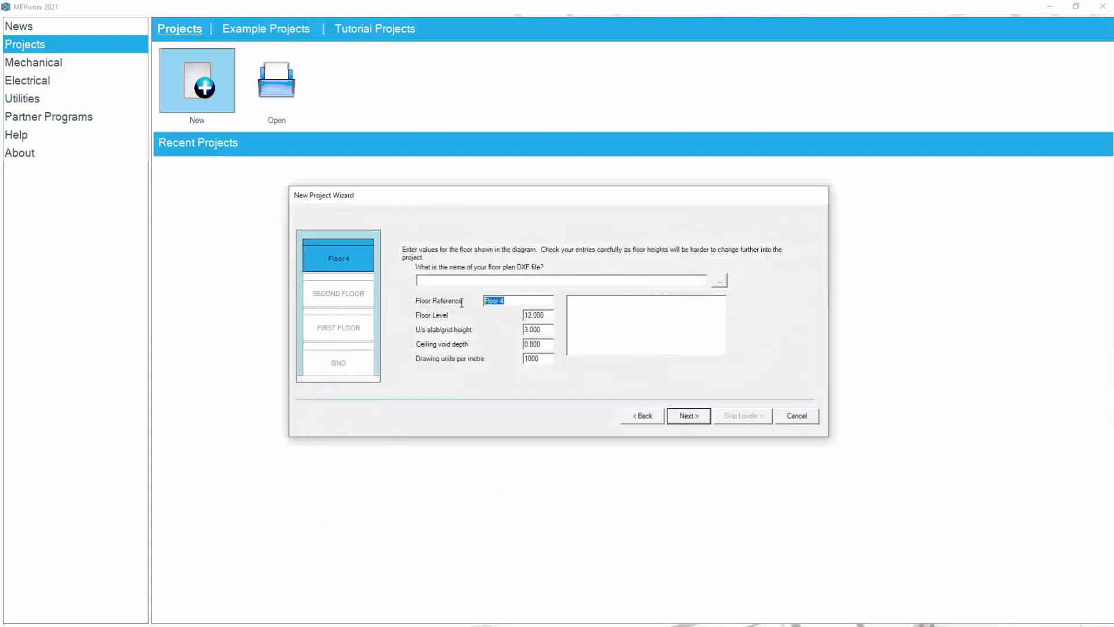
pyautogui.write('ROOG')
pyautogui.click(719, 280)
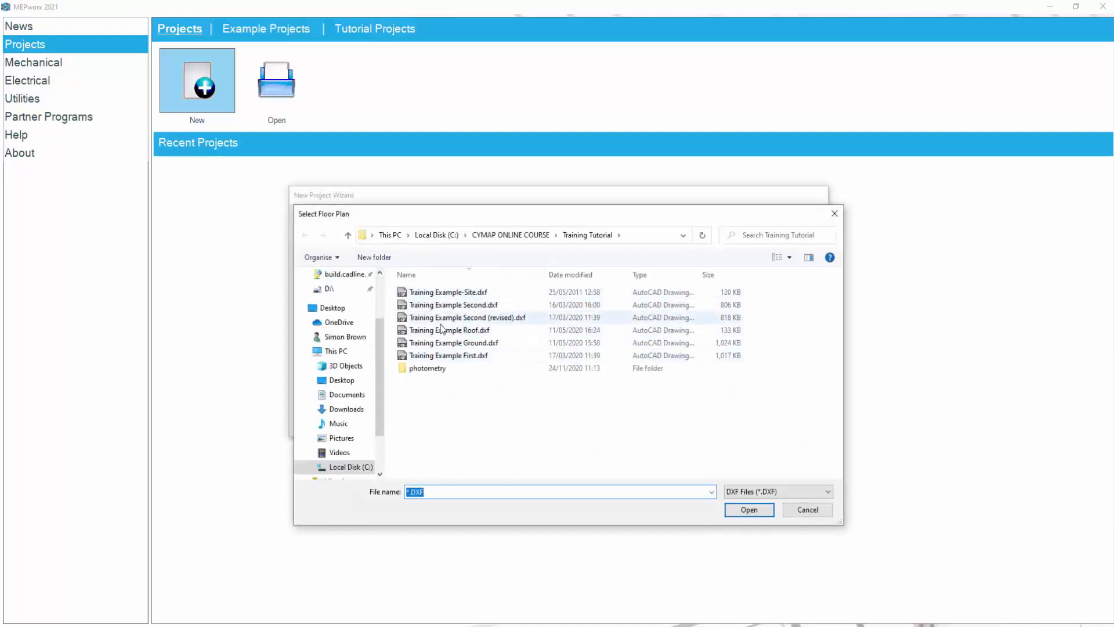
pyautogui.click(466, 331)
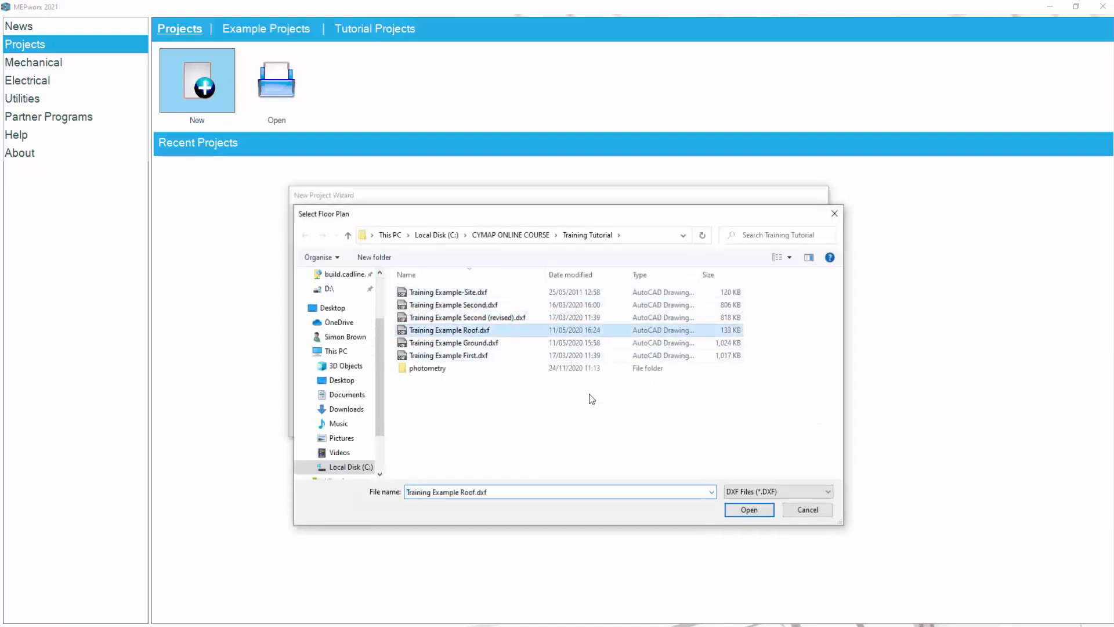
pyautogui.click(737, 508)
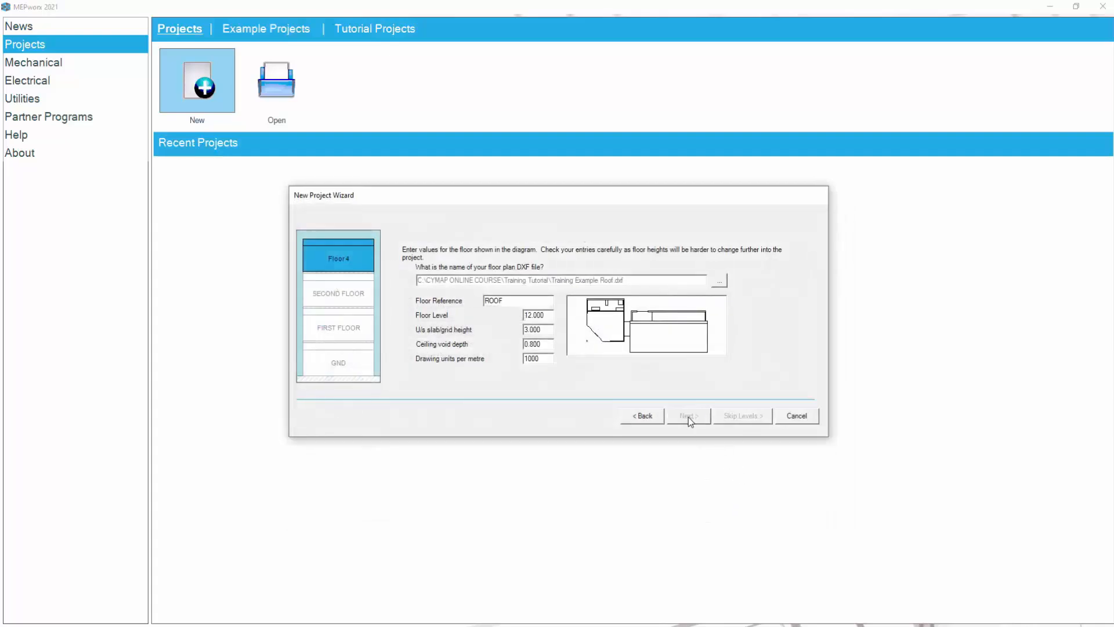
pyautogui.click(689, 416)
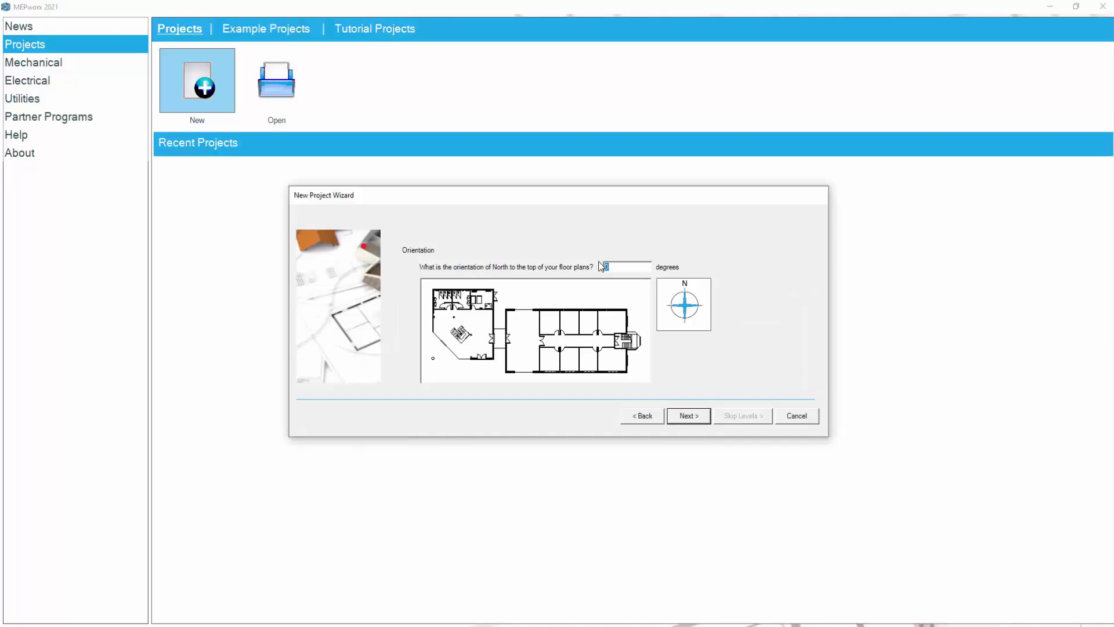
# Set the orientation of North to 45 degrees and finish the wizard to create the project.
pyautogui.write('45')
pyautogui.click(691, 415)
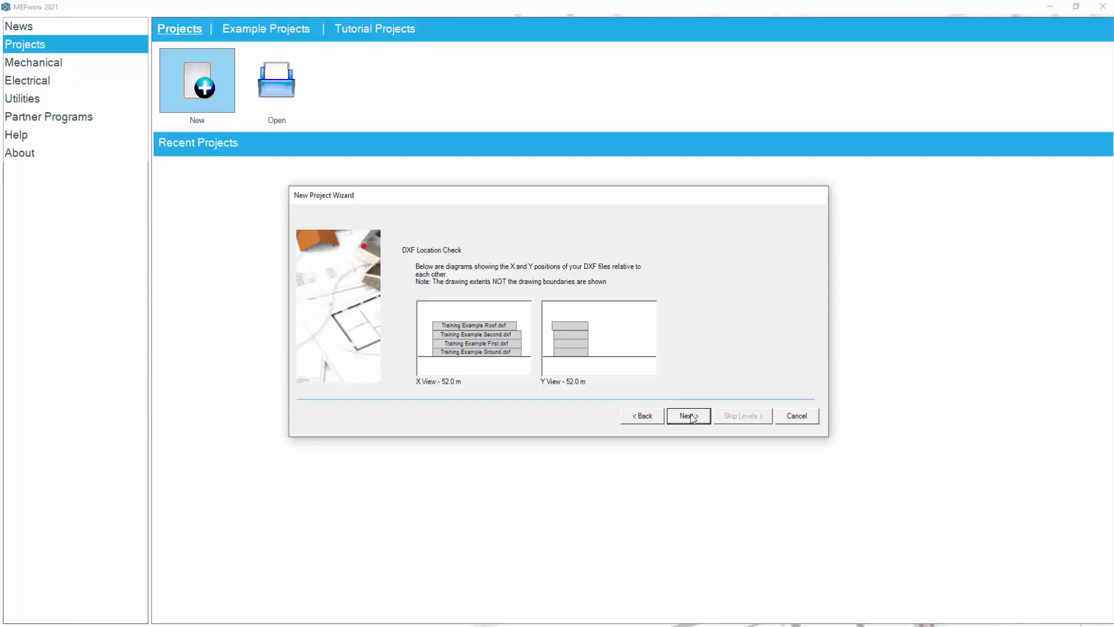
pyautogui.click(689, 416)
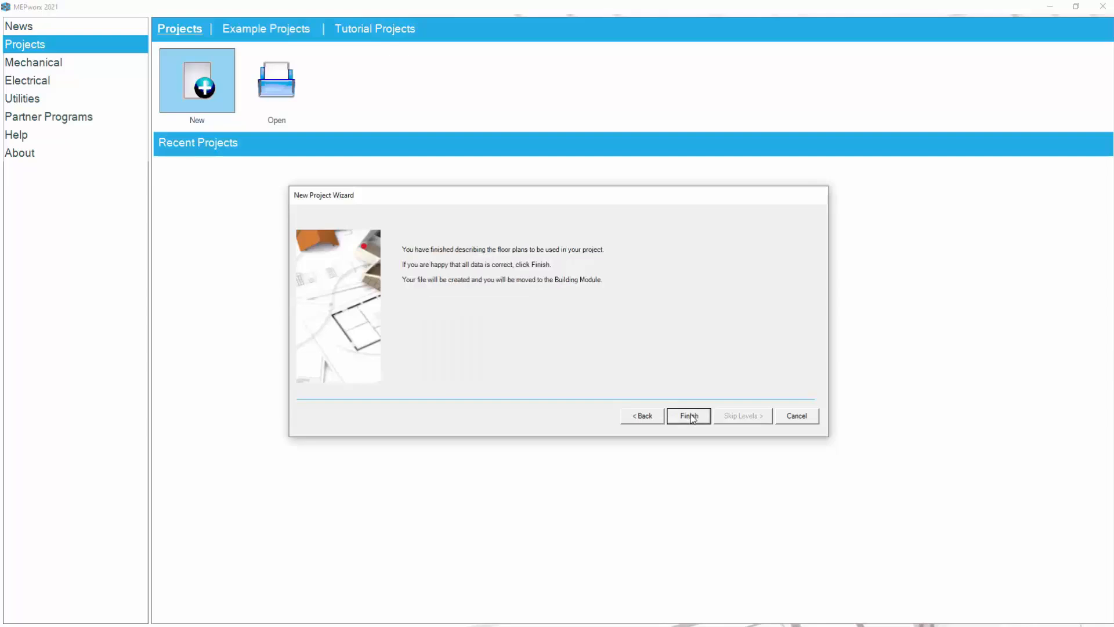
pyautogui.click(690, 416)
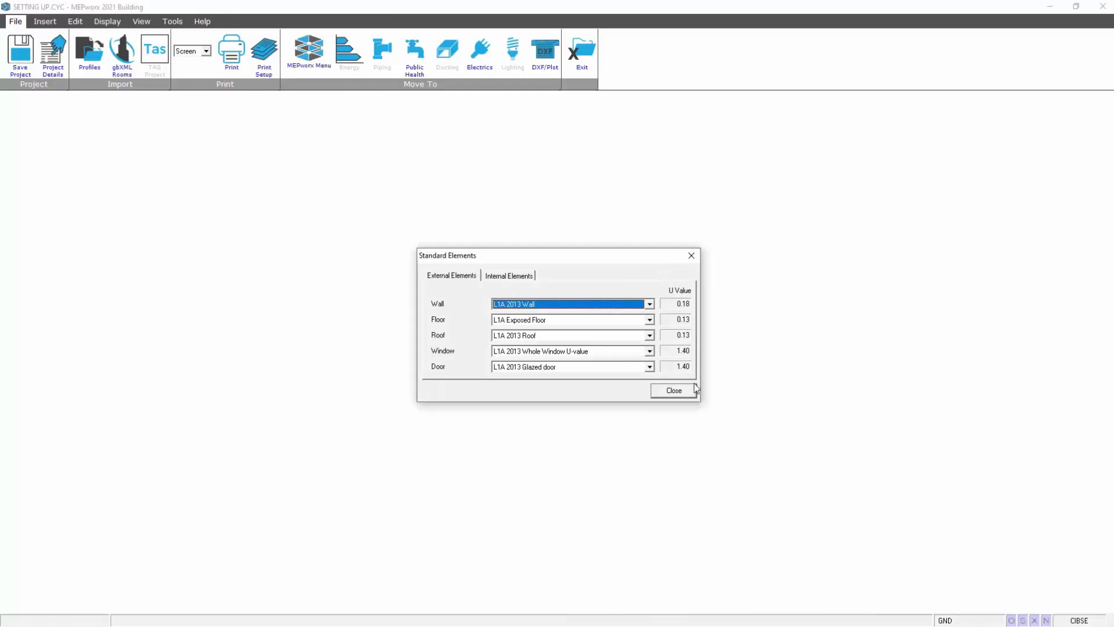
# Look through the available constructions for the external wall, floor and roof standard elements.
pyautogui.click(650, 305)
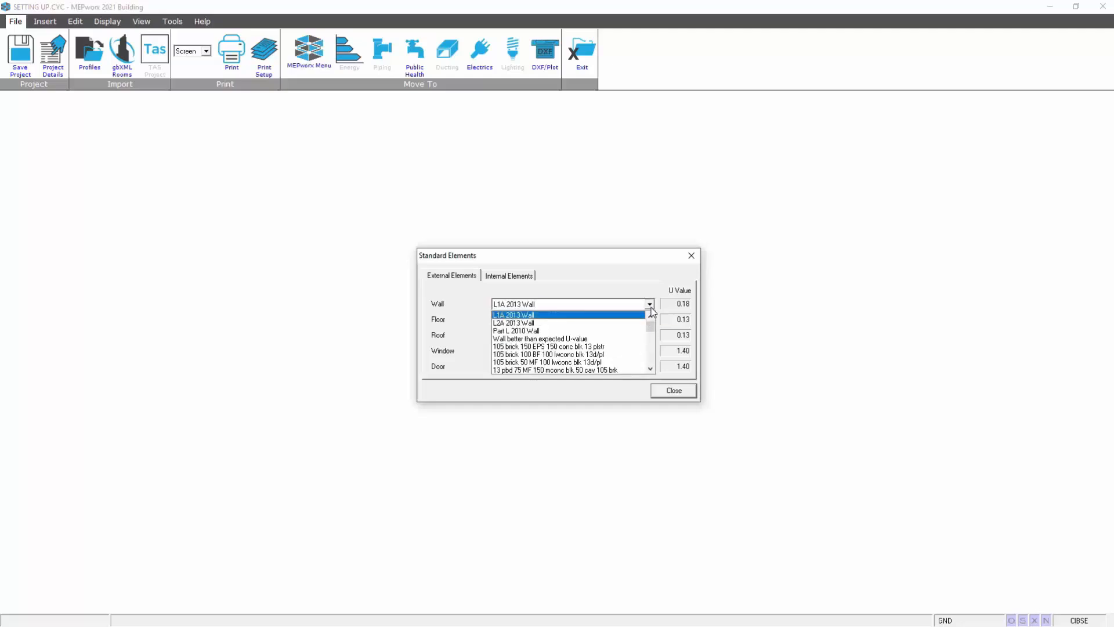
pyautogui.click(650, 305)
pyautogui.click(650, 319)
pyautogui.click(650, 321)
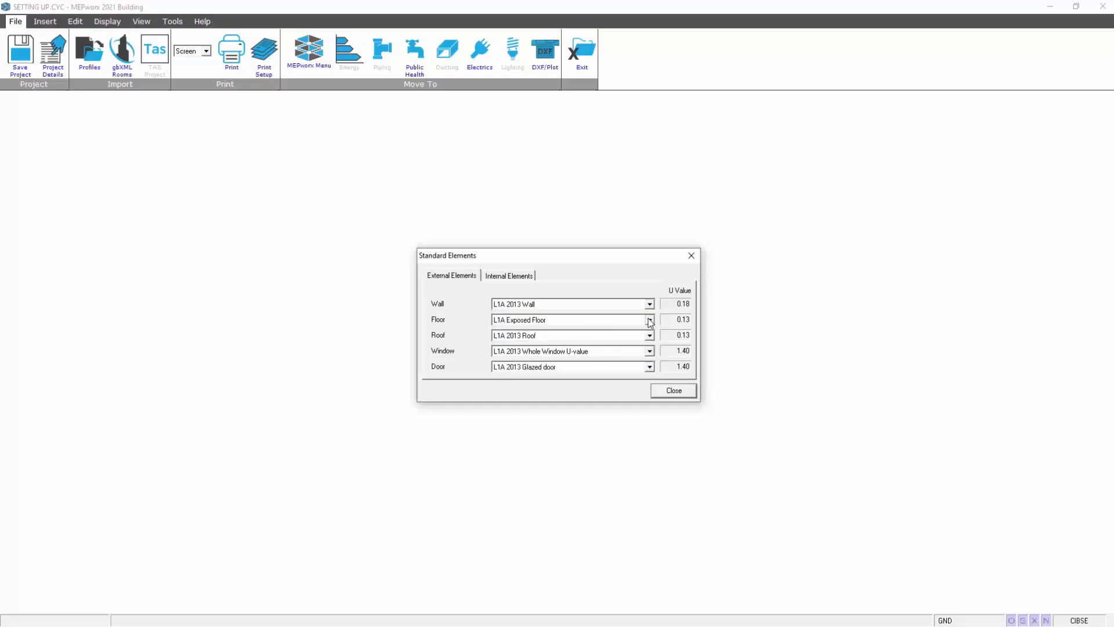
pyautogui.click(650, 335)
pyautogui.click(651, 336)
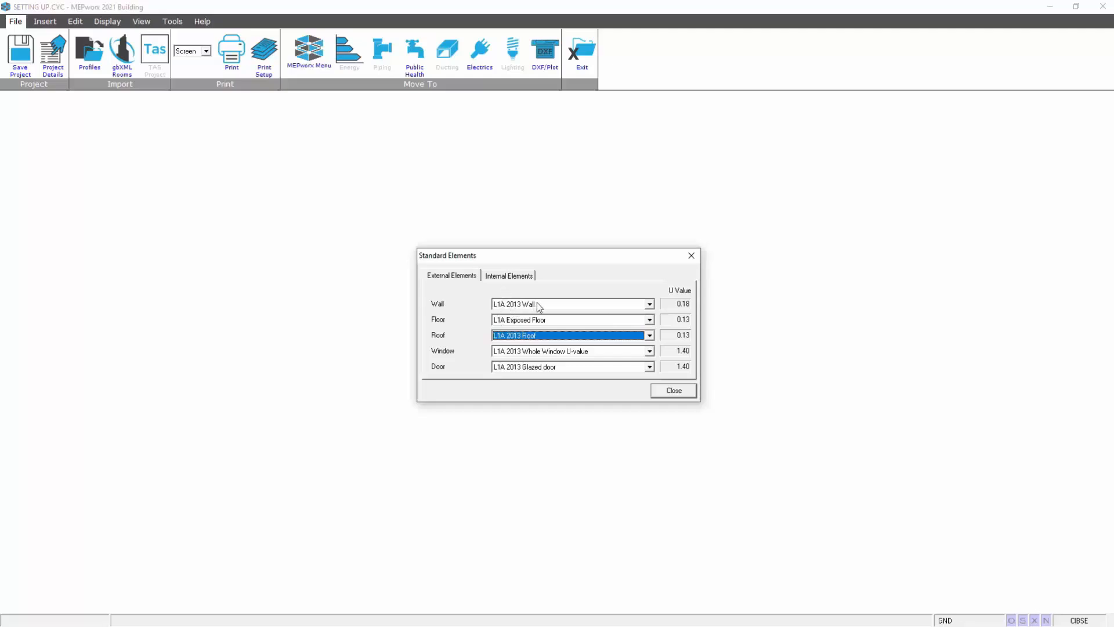
# Set the external window element to SGG 6 Parsol Pink 12 air 6 Planilux, check the internal elements and close the standard elements.
pyautogui.click(649, 352)
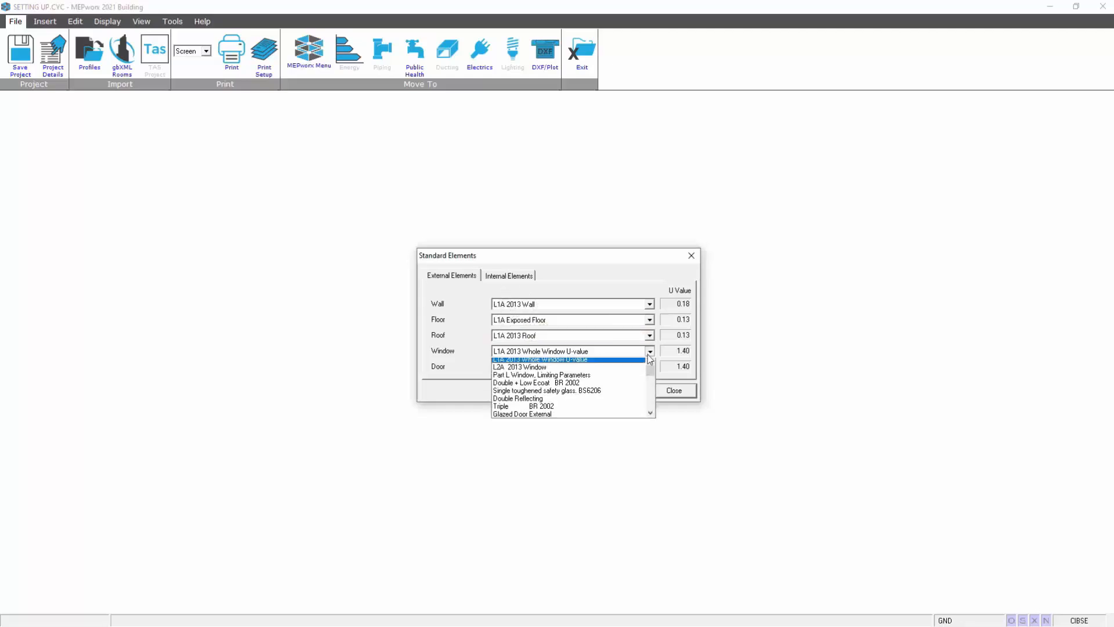
pyautogui.moveTo(652, 372); pyautogui.dragTo(652, 407)
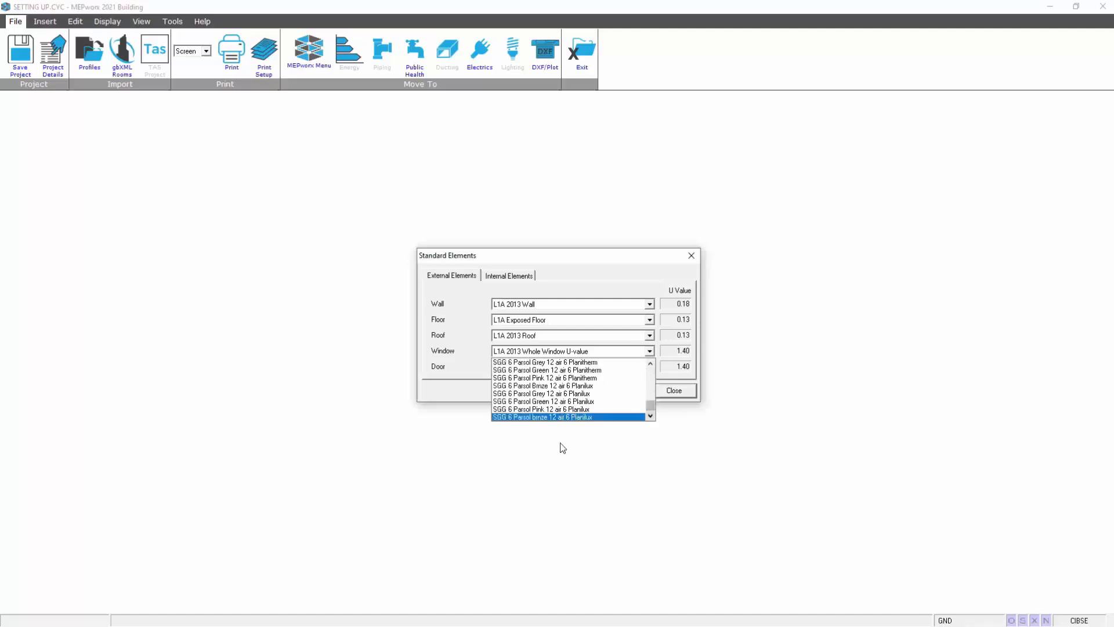
pyautogui.click(548, 411)
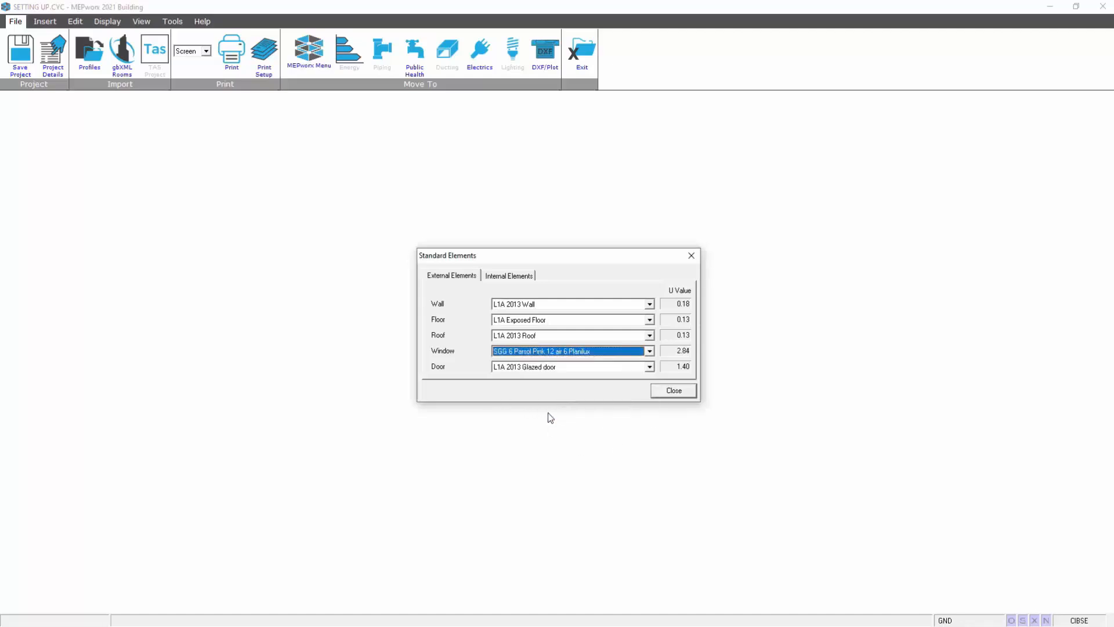
pyautogui.click(501, 278)
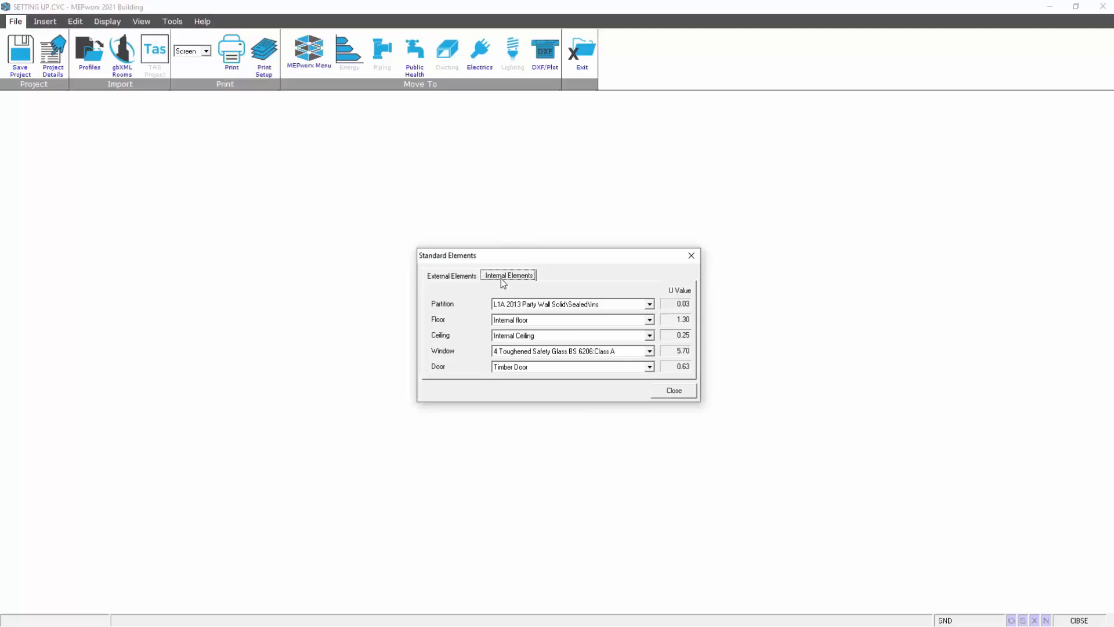
pyautogui.click(661, 397)
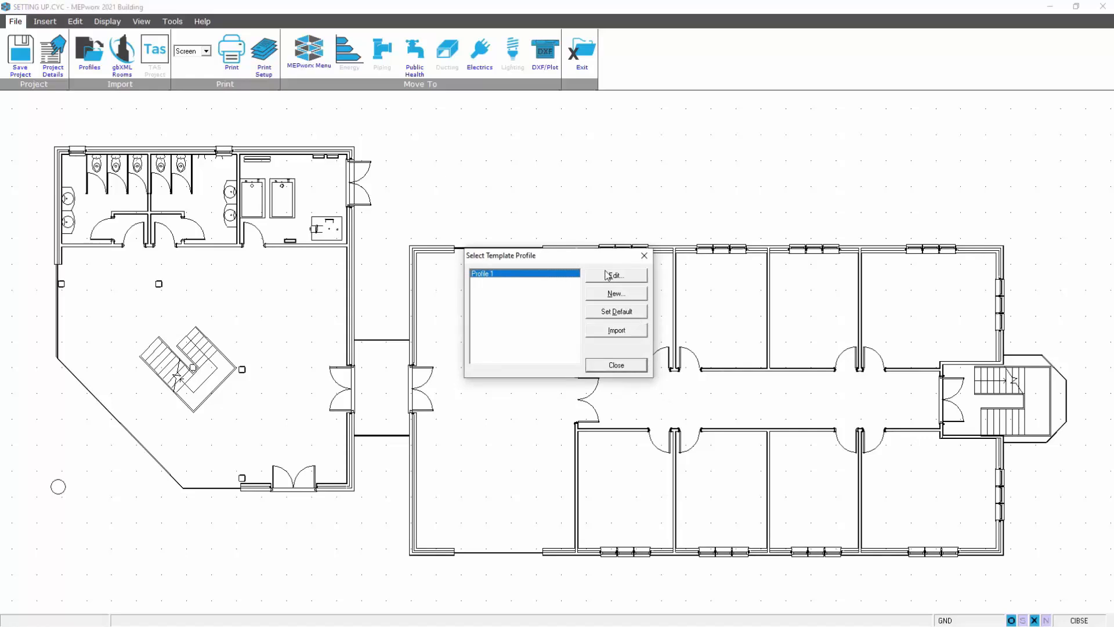
# Rename template Profile 1 as OFFICE, with a cooling control temperature of 22 °C and a heating design temperature of 21 °C.
pyautogui.click(607, 280)
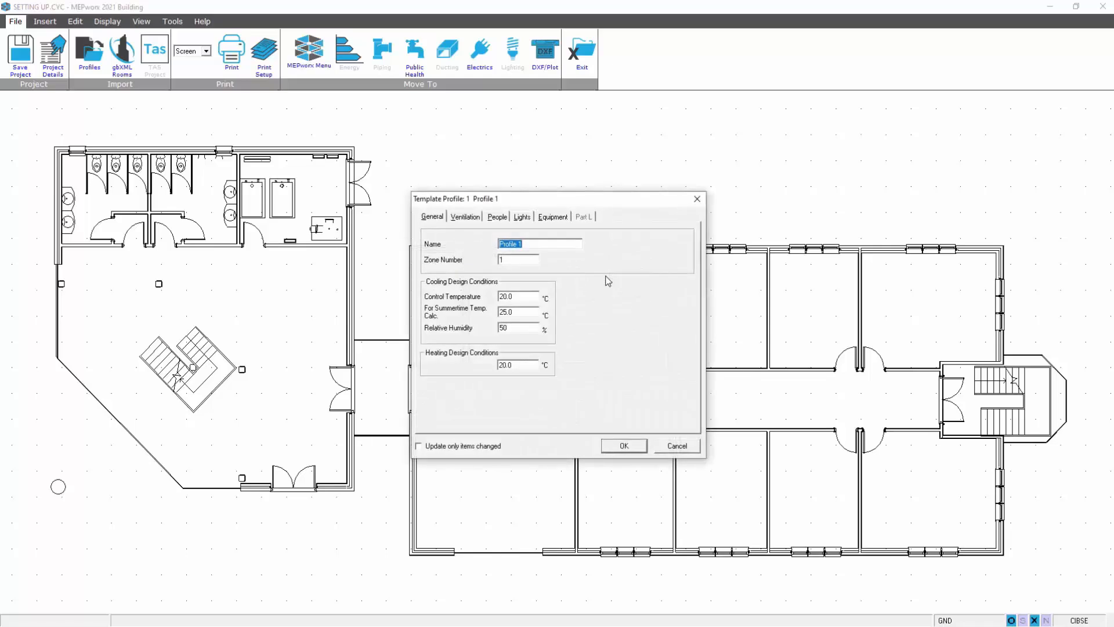
pyautogui.write('OFFICE')
pyautogui.doubleClick(515, 297)
pyautogui.write('22')
pyautogui.doubleClick(515, 364)
pyautogui.write('21')
pyautogui.doubleClick(515, 313)
pyautogui.doubleClick(511, 329)
# Set the OFFICE profile's natural infiltration to 0.35 ac/h and its mechanical ventilation to 10 l/s/p.
pyautogui.click(463, 217)
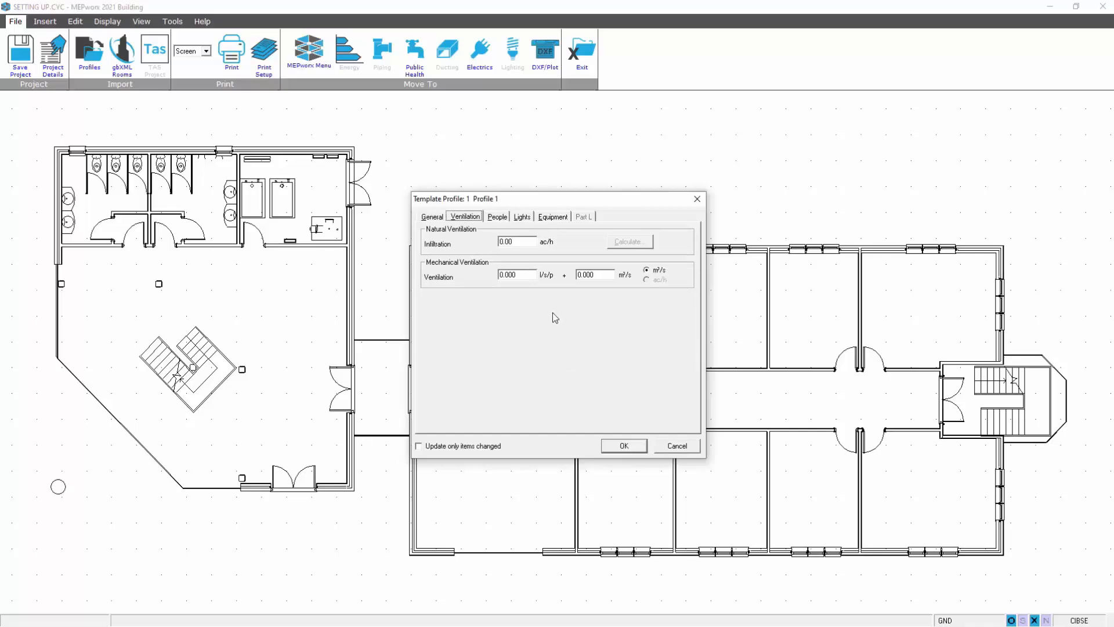
pyautogui.doubleClick(517, 240)
pyautogui.write('.35')
pyautogui.doubleClick(520, 273)
pyautogui.write('10')
# Set the OFFICE profile's Period 1 occupancy to 6 m²/p and choose Light Work as the activity level.
pyautogui.click(497, 217)
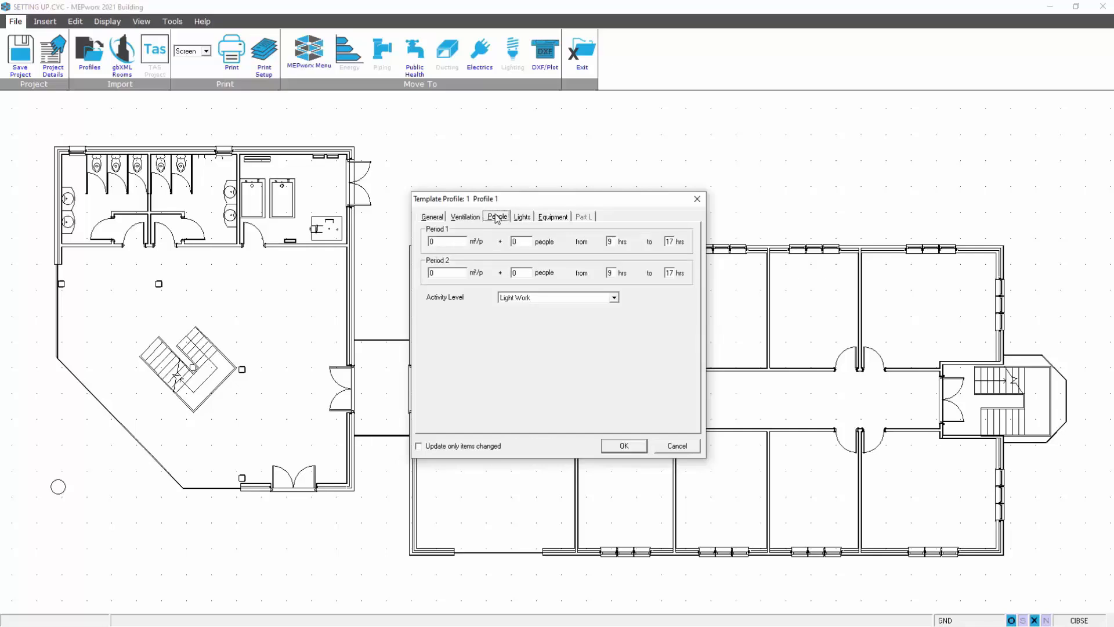
pyautogui.doubleClick(444, 240)
pyautogui.write('6')
pyautogui.click(614, 297)
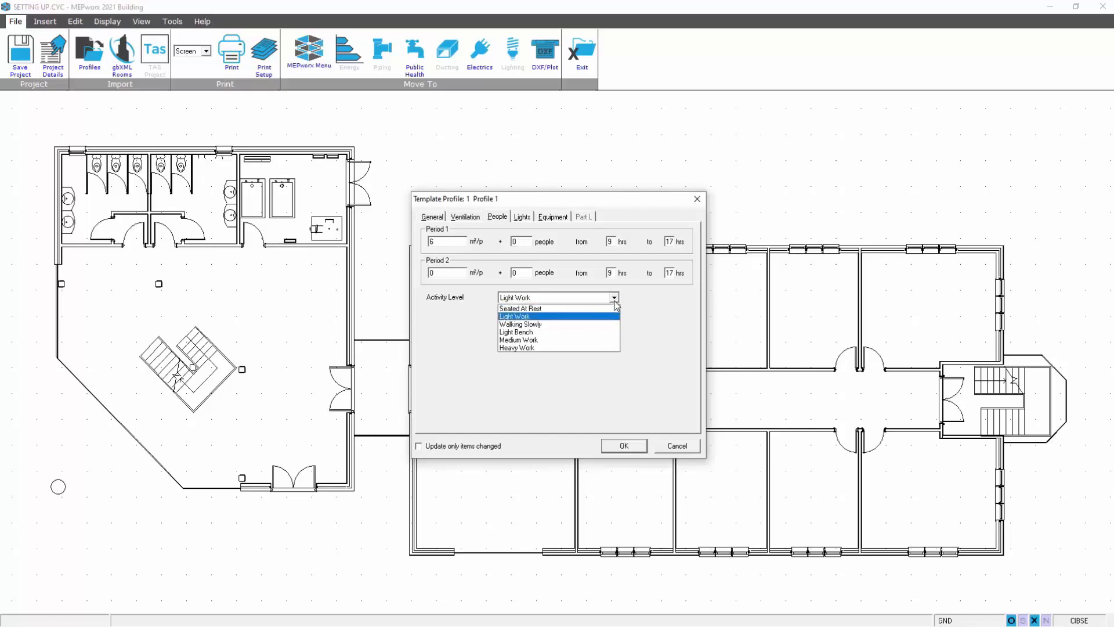
pyautogui.click(540, 316)
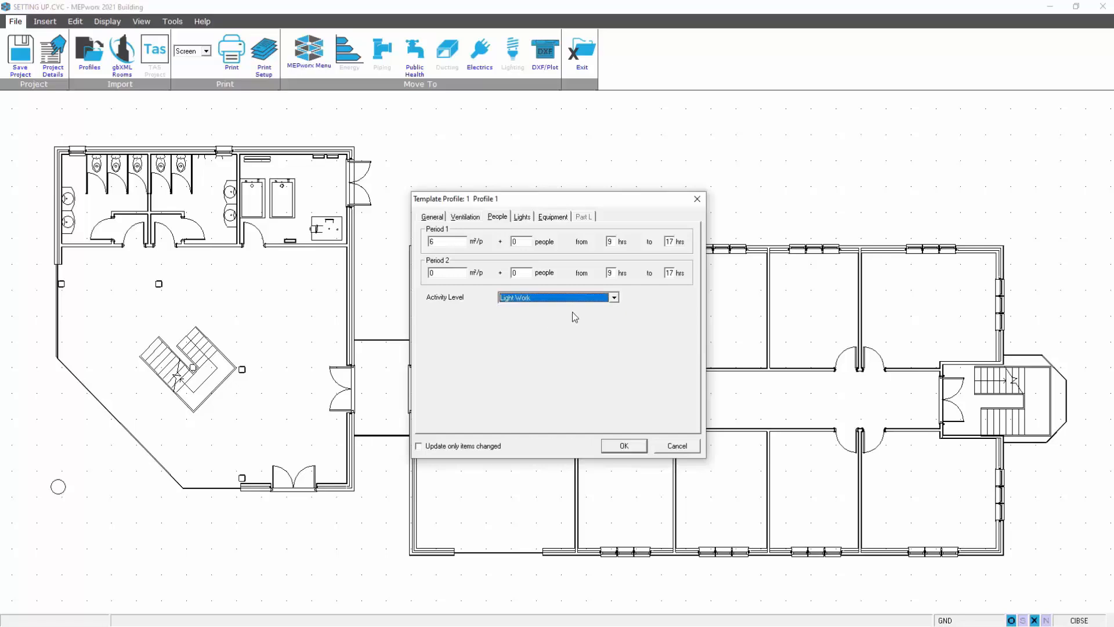
# Set the OFFICE profile's Period 1 lighting gain to 8 W/m².
pyautogui.click(523, 217)
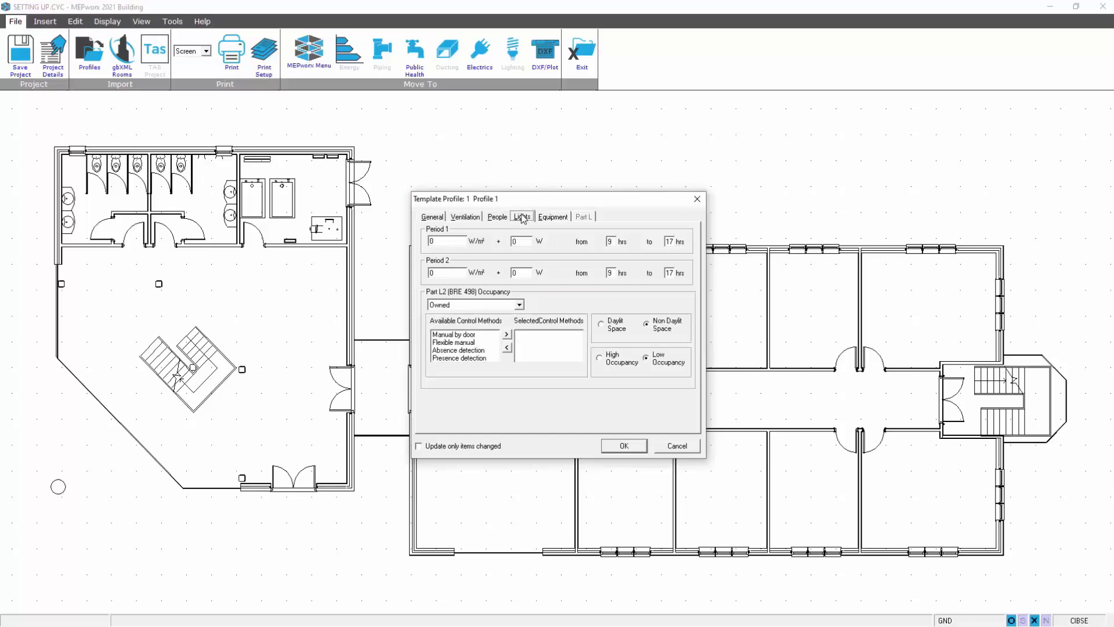
pyautogui.doubleClick(433, 240)
pyautogui.write('8')
pyautogui.doubleClick(525, 240)
pyautogui.doubleClick(439, 241)
# Make the OFFICE lighting a daylit space with control methods Manual by door, Timed off manual on, P/e Dimming and Absence detection.
pyautogui.click(605, 326)
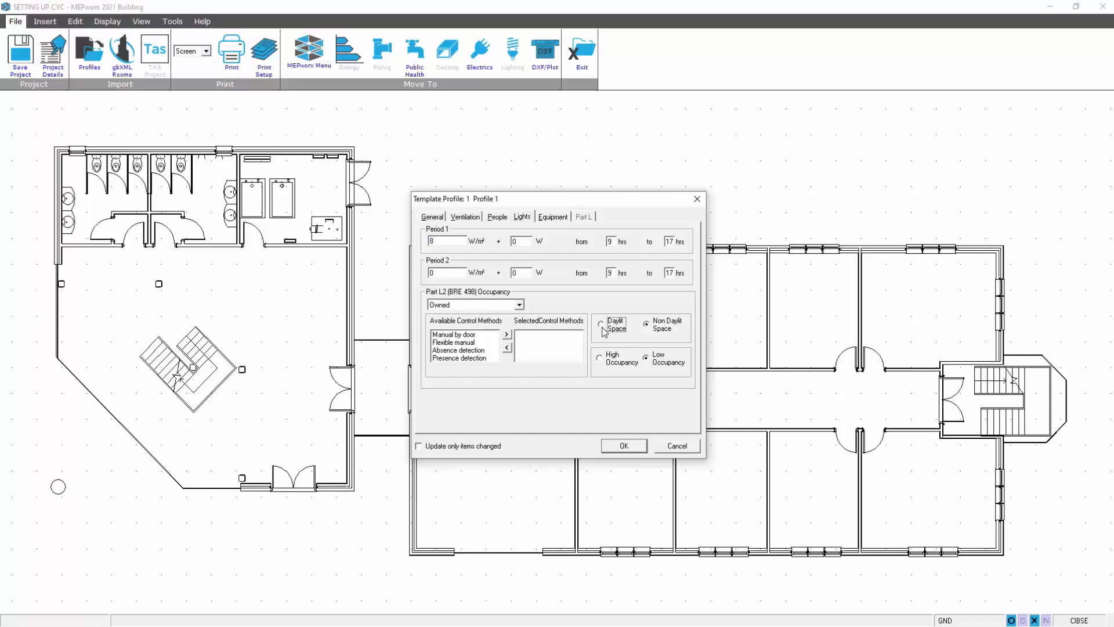
pyautogui.click(465, 335)
pyautogui.click(507, 335)
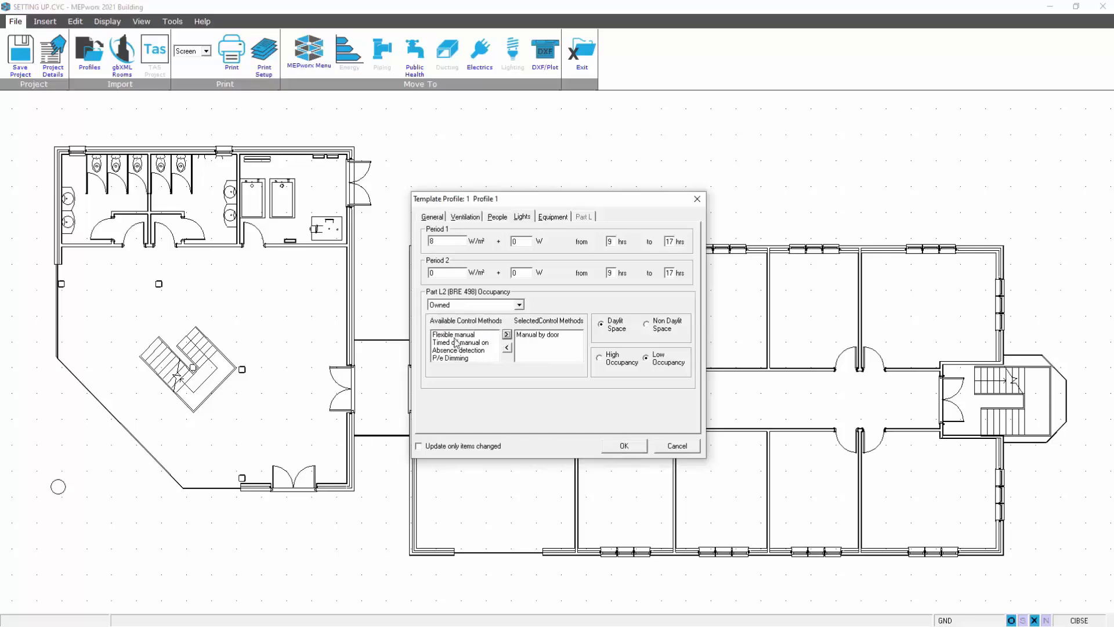
pyautogui.click(459, 343)
pyautogui.click(507, 335)
pyautogui.click(480, 343)
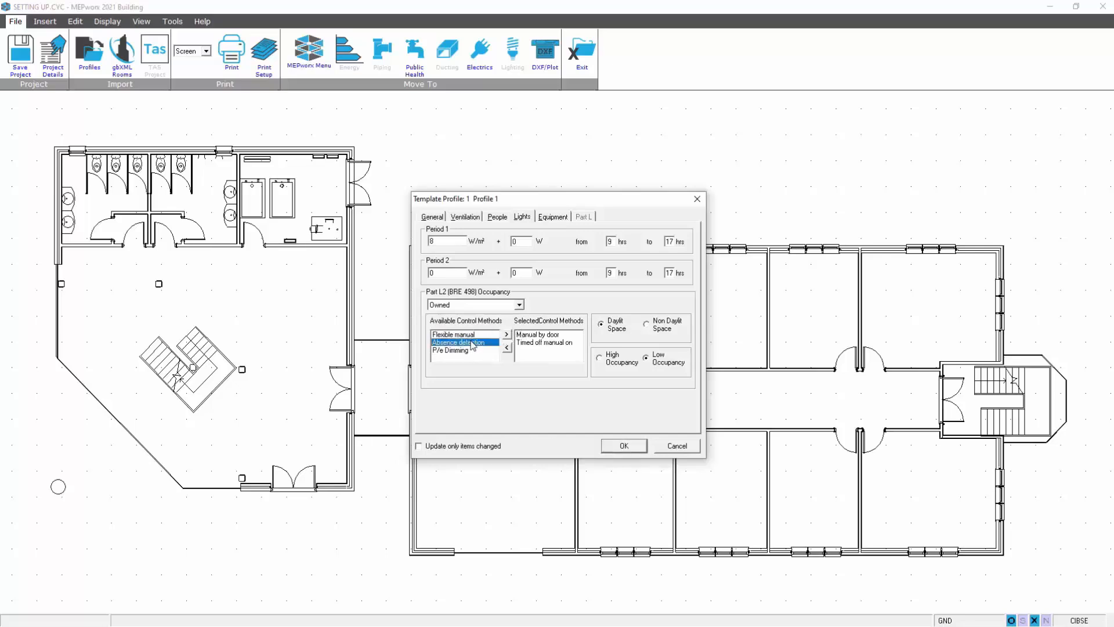
pyautogui.click(462, 351)
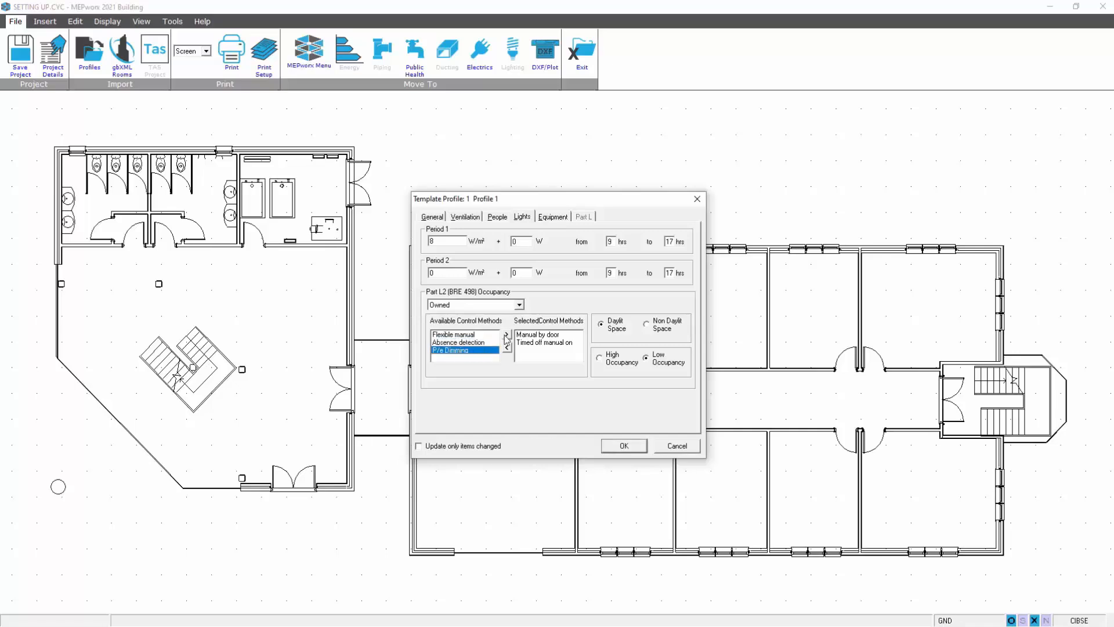
pyautogui.click(507, 334)
pyautogui.click(480, 343)
pyautogui.click(507, 335)
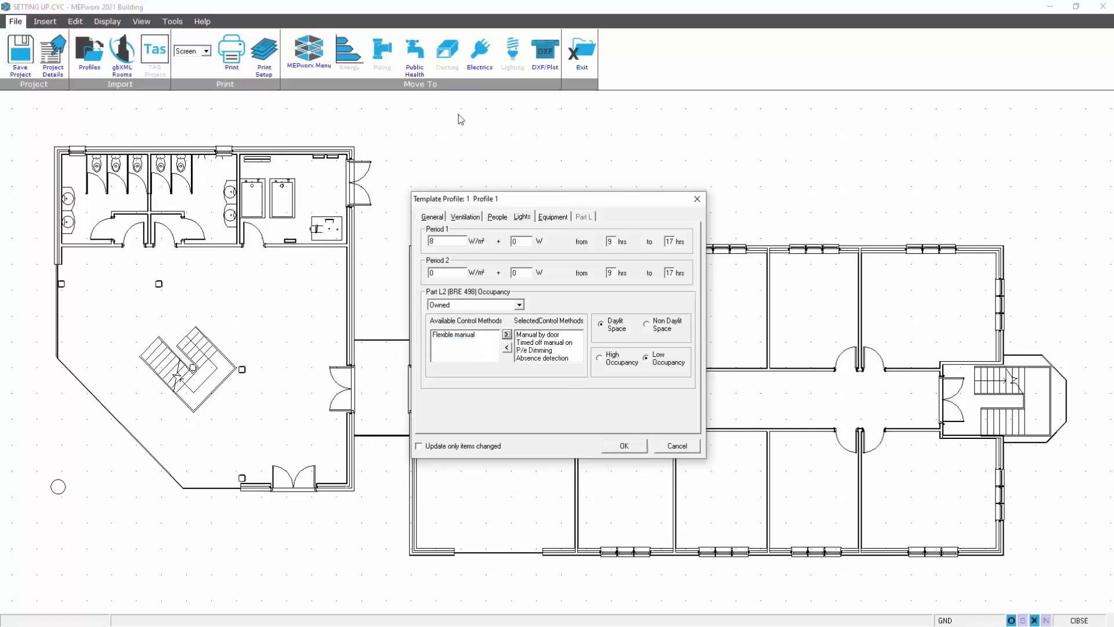
# Set the OFFICE profile's Period 1 equipment gain to 10 W/m² and save the profile.
pyautogui.click(551, 218)
pyautogui.doubleClick(441, 244)
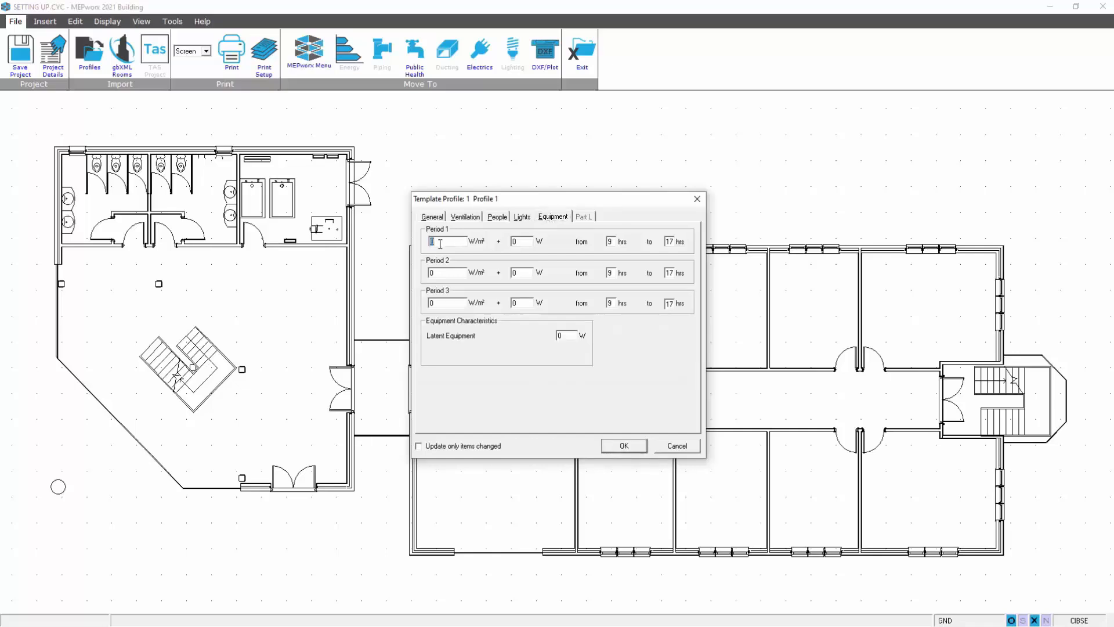
pyautogui.write('10')
pyautogui.click(623, 447)
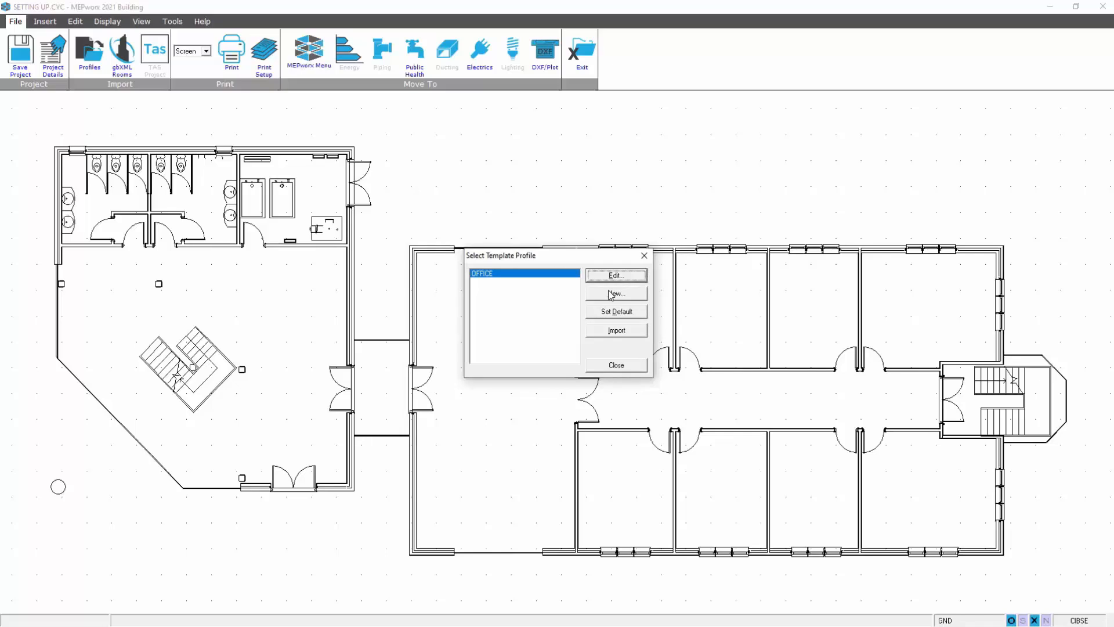
# Start importing room profiles, using Office.CYC from the example Profiles folder as the source project.
pyautogui.click(613, 332)
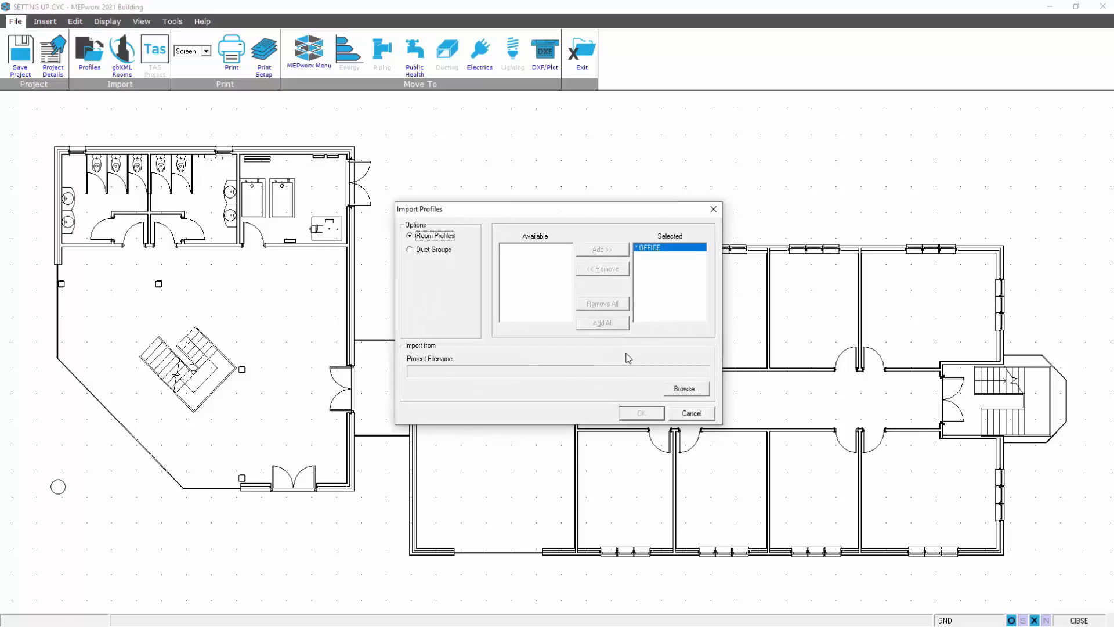
pyautogui.click(679, 389)
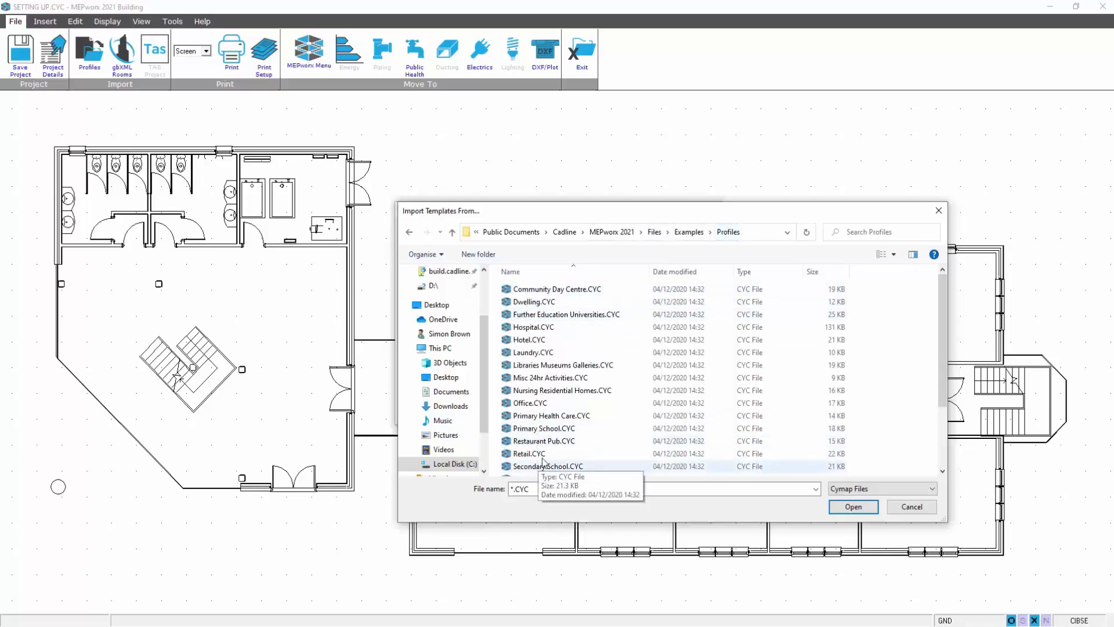
pyautogui.doubleClick(535, 403)
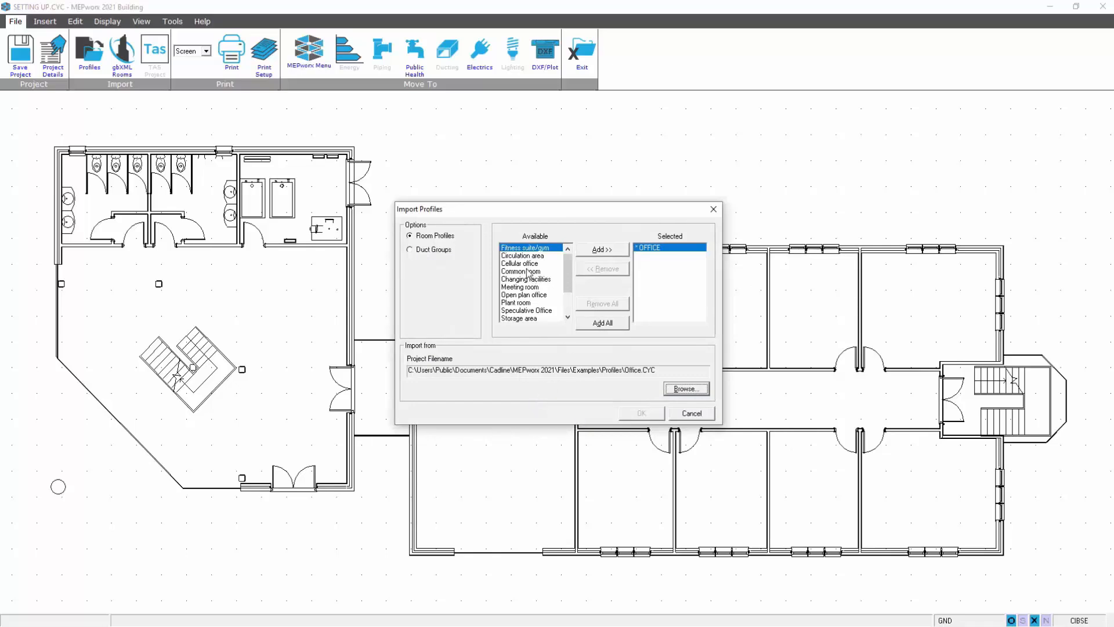
# Import the Meeting room, Circulation area and Toilet room profiles into the project.
pyautogui.click(518, 288)
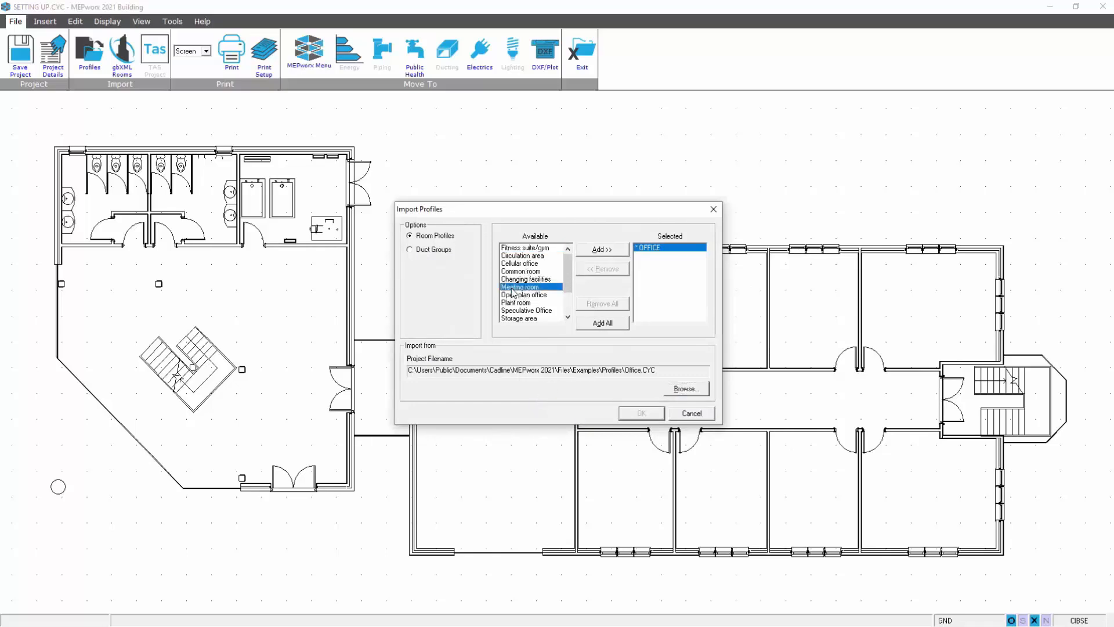
pyautogui.click(595, 250)
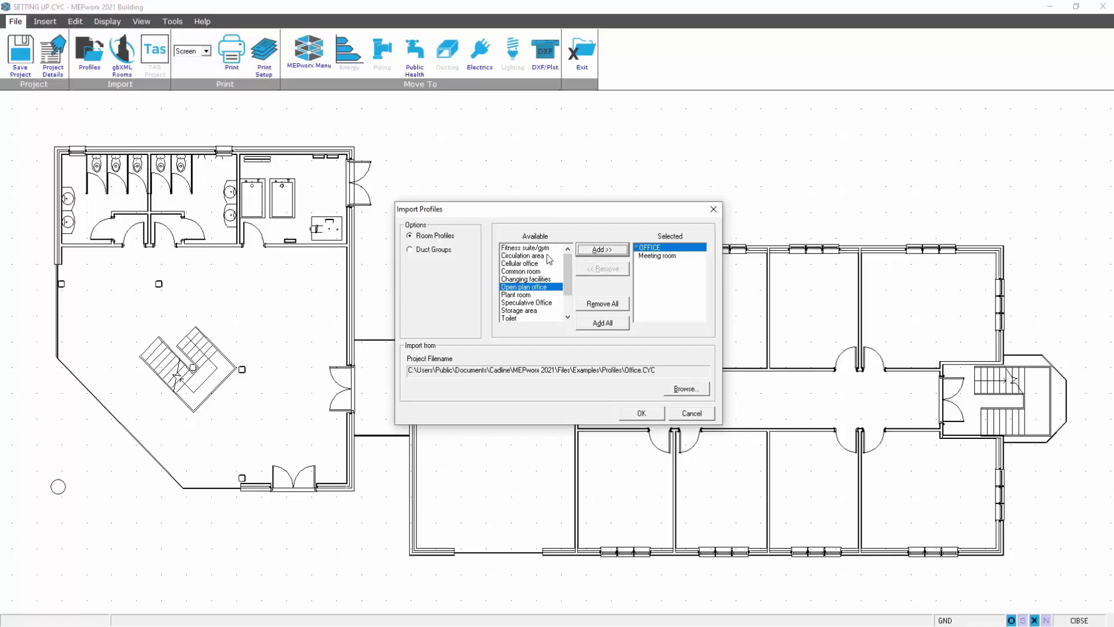
pyautogui.click(542, 256)
pyautogui.click(592, 251)
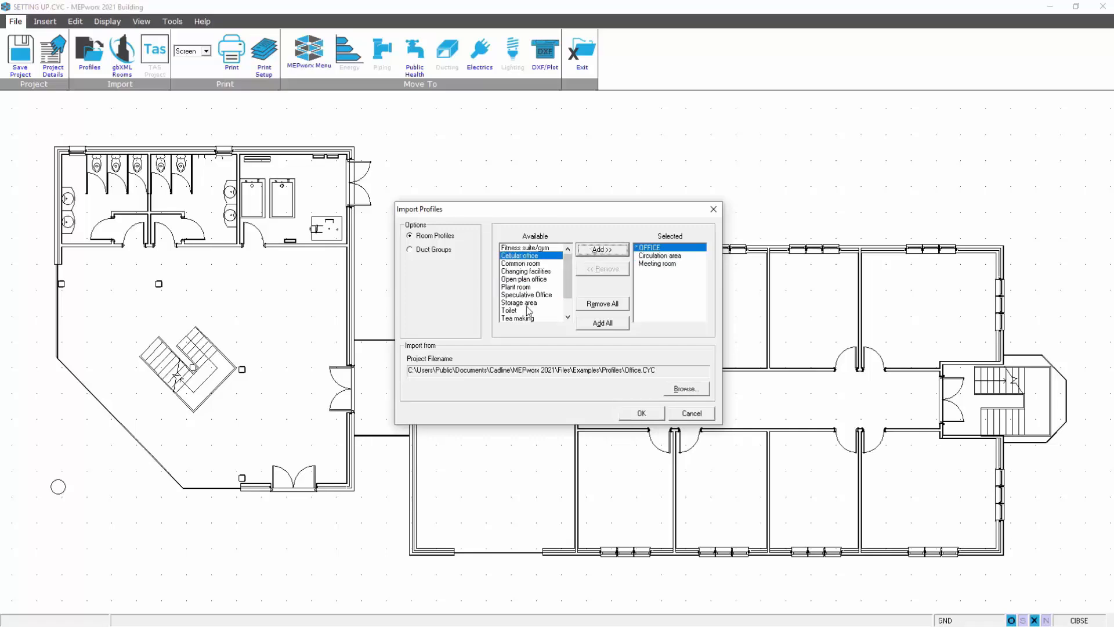
pyautogui.click(513, 311)
pyautogui.click(598, 250)
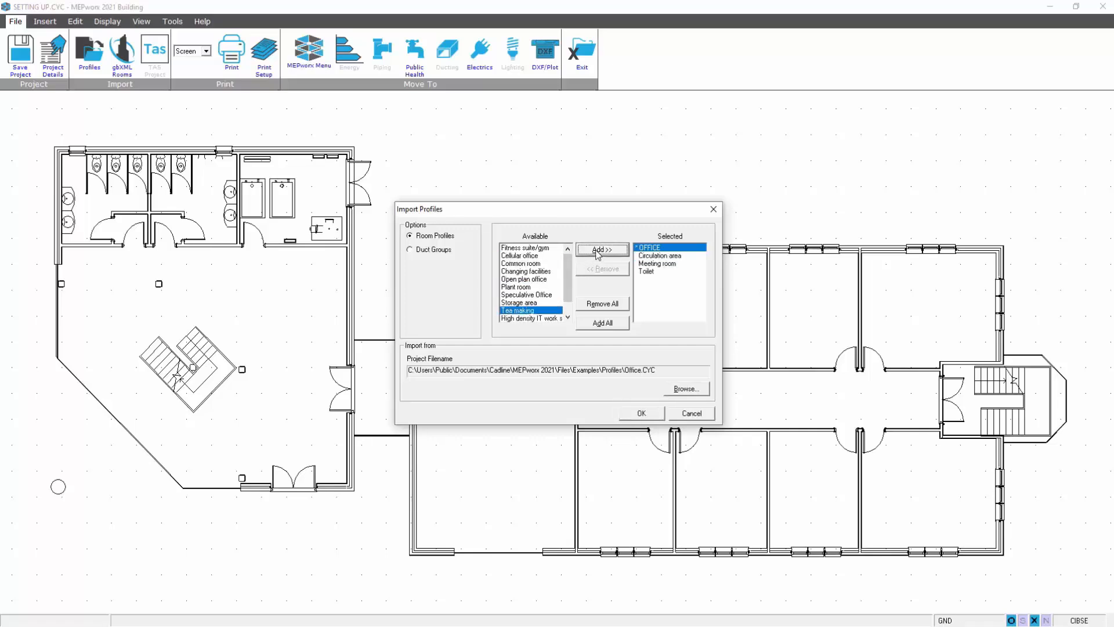
pyautogui.click(657, 264)
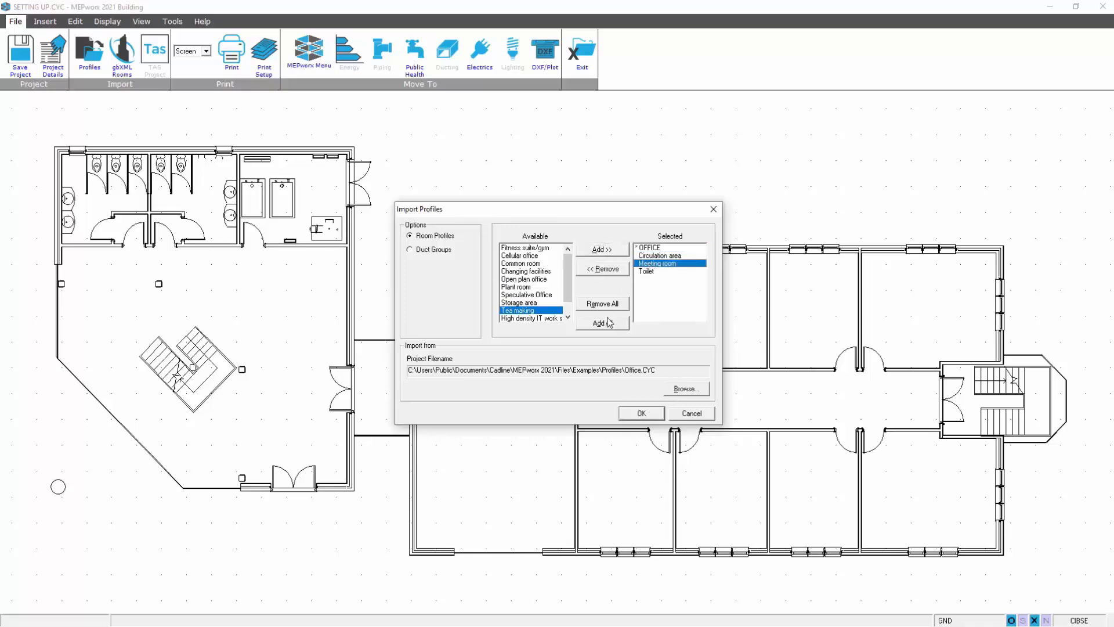
pyautogui.click(640, 414)
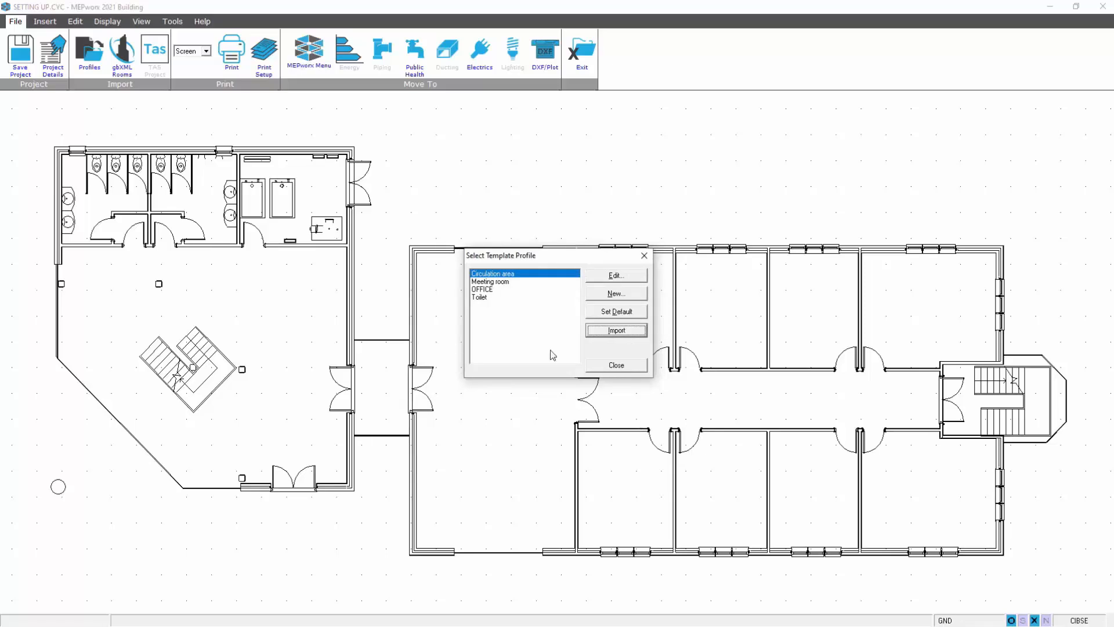
# Edit the Meeting room profile, checking its lights and people settings, and set its natural infiltration to 0.25 ac/h.
pyautogui.click(483, 282)
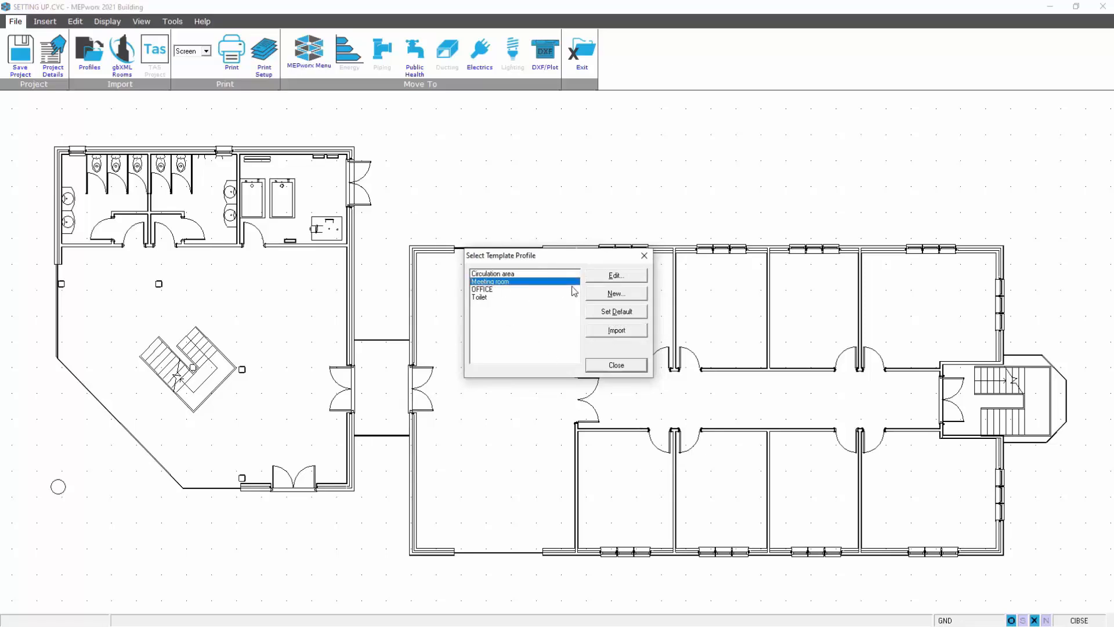
pyautogui.click(616, 277)
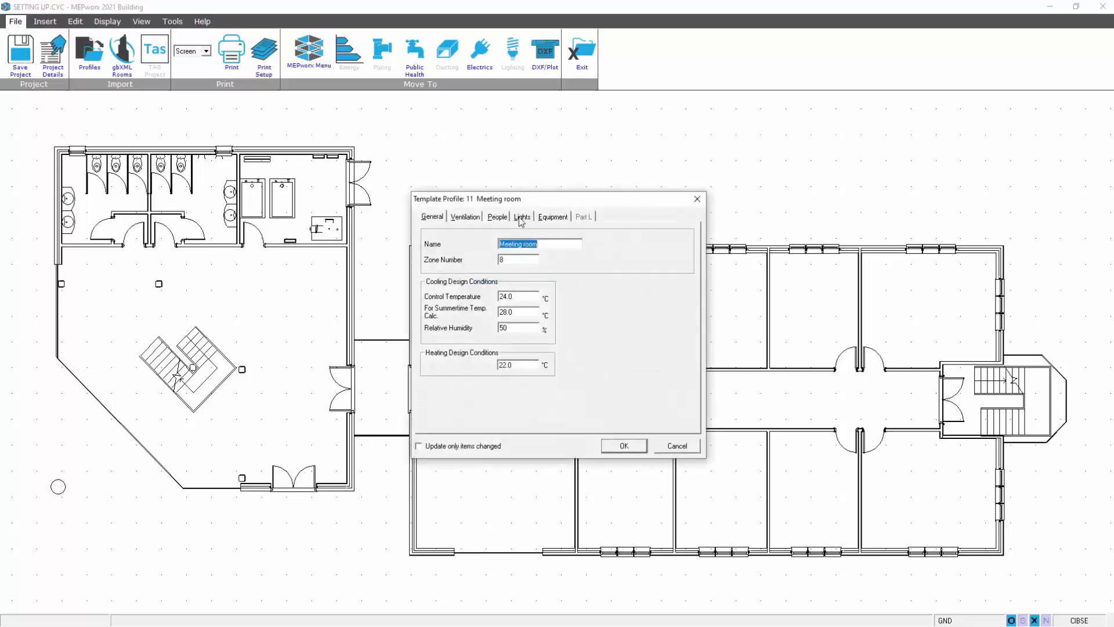
pyautogui.click(522, 218)
pyautogui.click(498, 218)
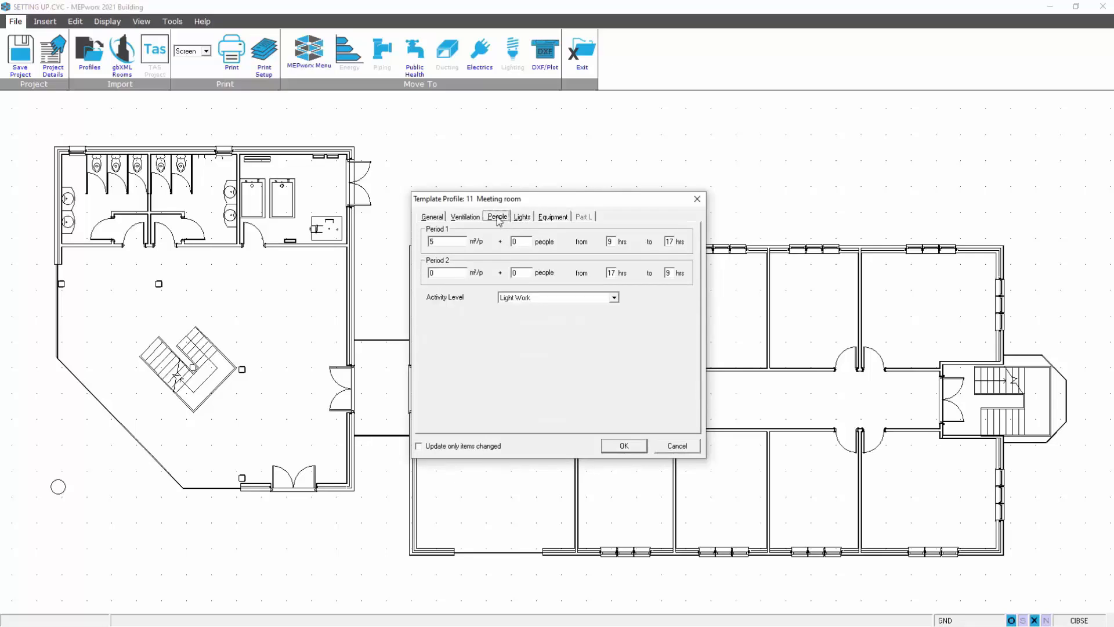
pyautogui.click(472, 218)
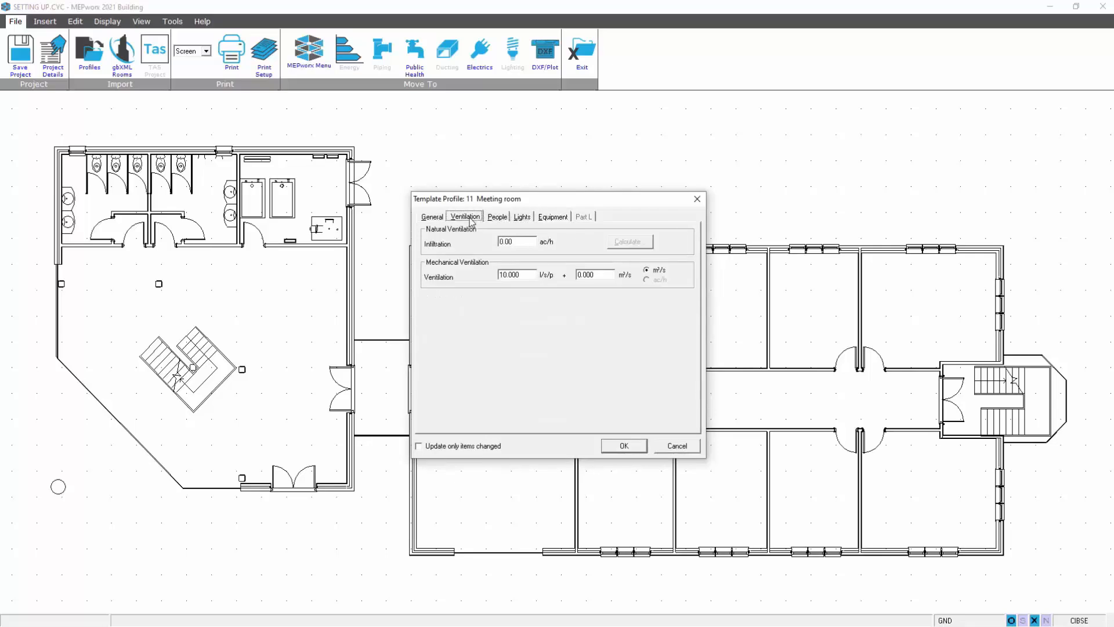
pyautogui.doubleClick(521, 241)
pyautogui.write('.25')
pyautogui.click(434, 219)
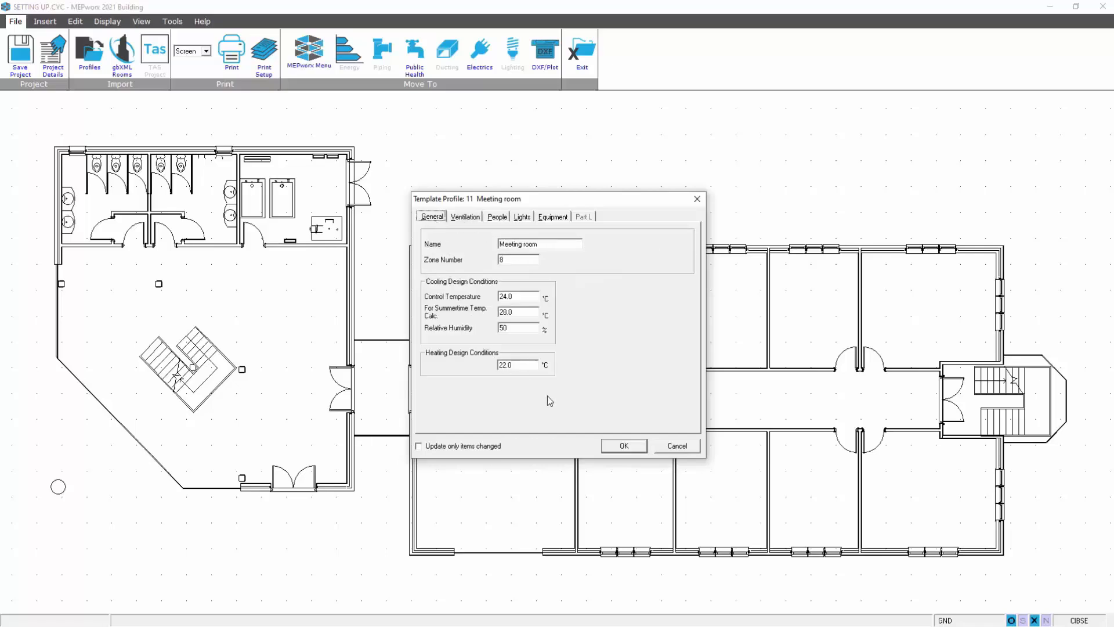
# Save the Meeting room profile, make OFFICE the default template profile, and finish profile setup without beginning room definition.
pyautogui.click(616, 449)
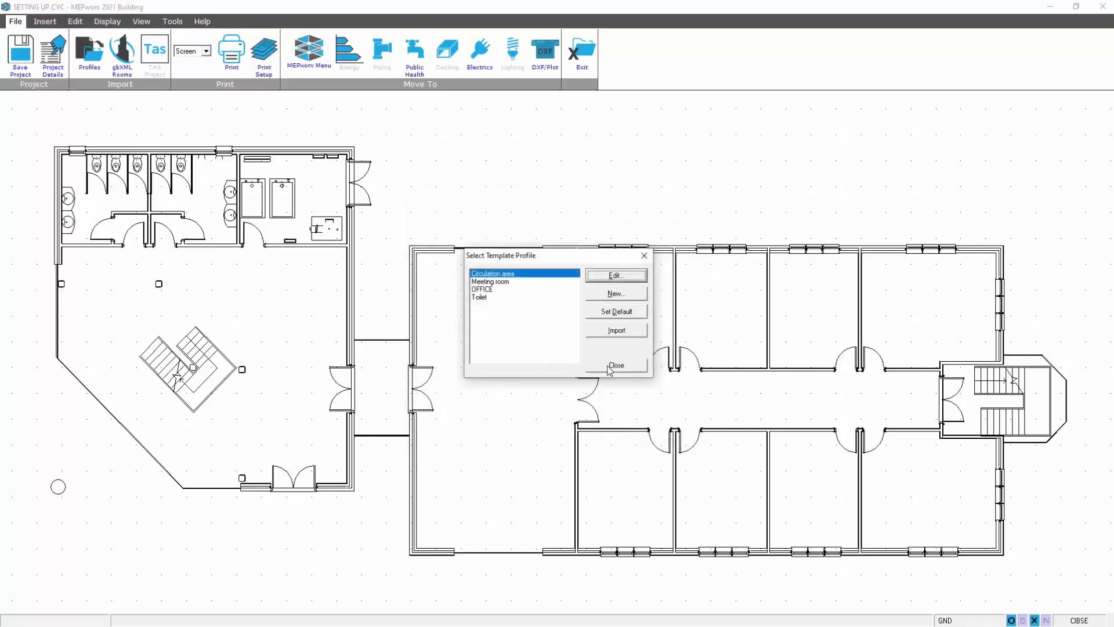
pyautogui.click(484, 290)
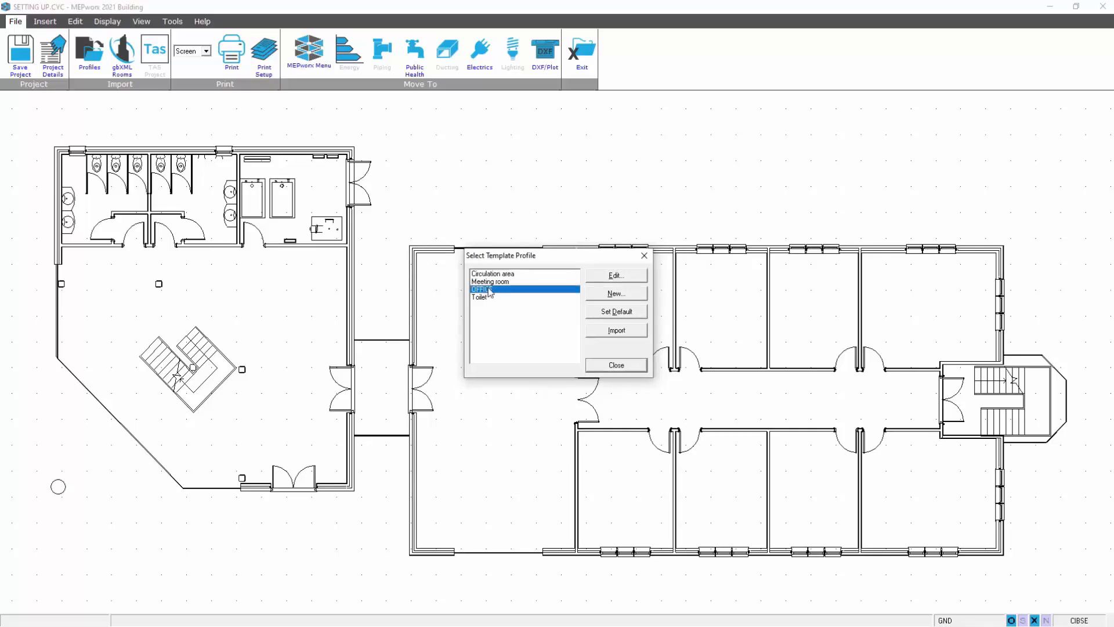
pyautogui.click(606, 314)
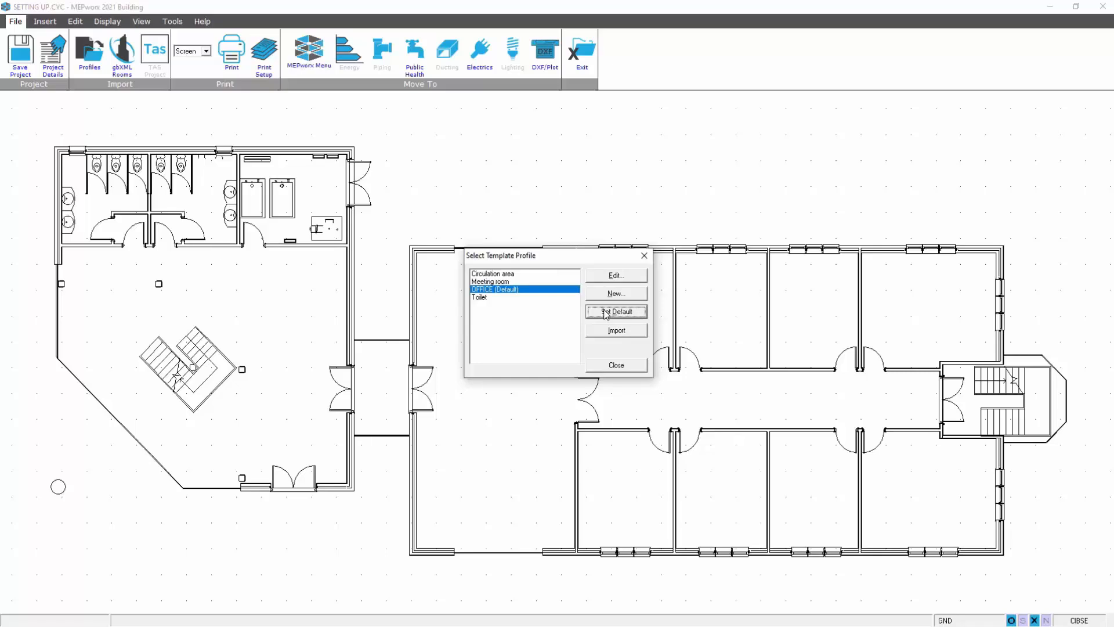
pyautogui.click(618, 366)
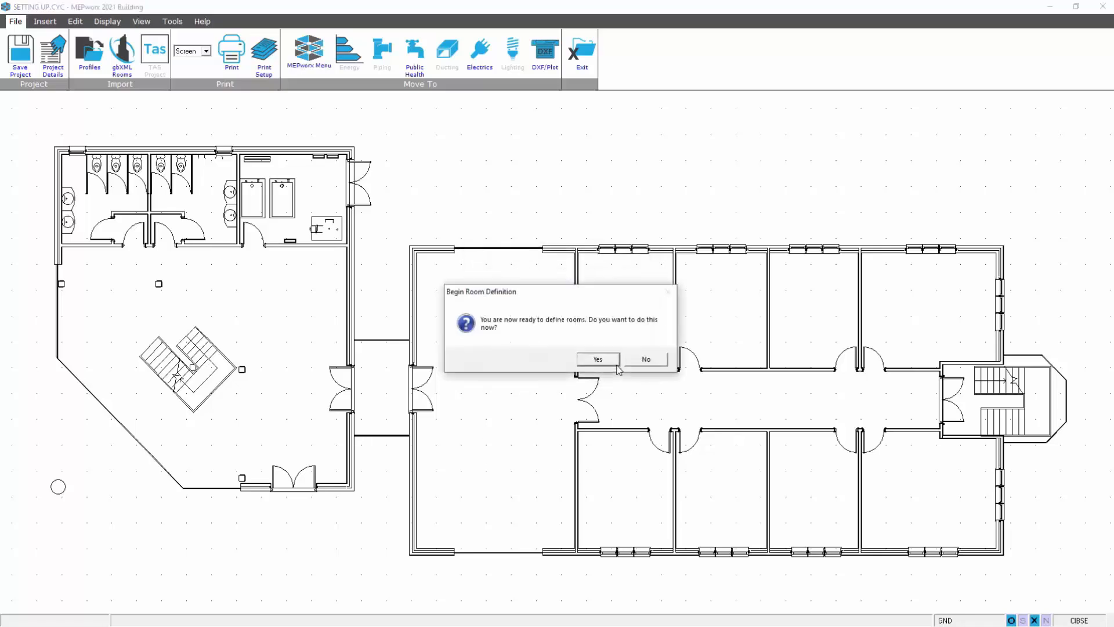
pyautogui.click(646, 360)
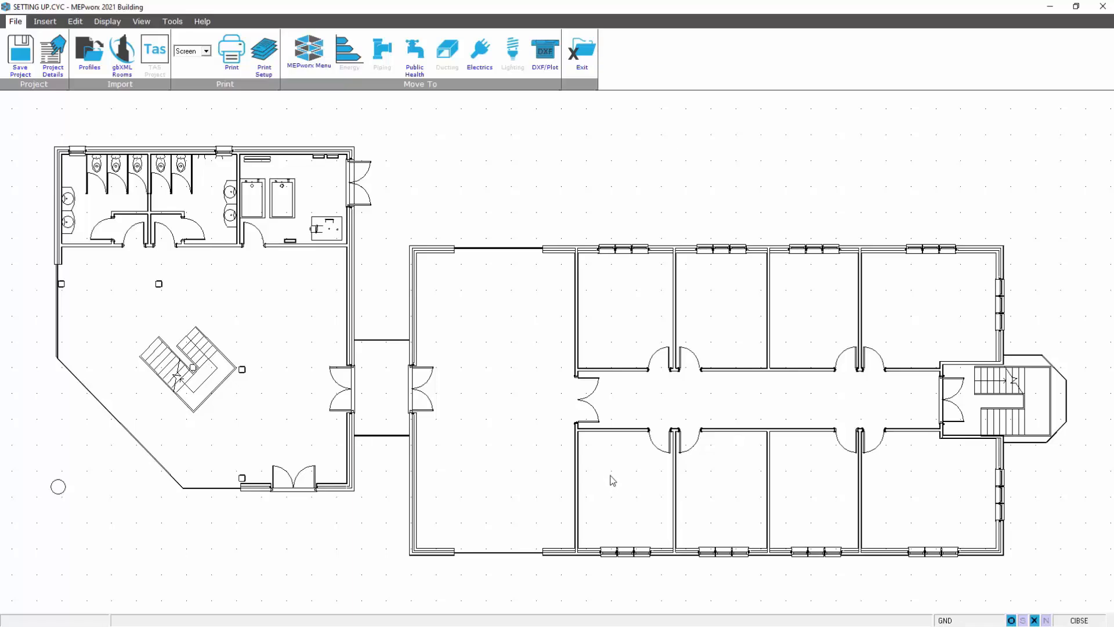
# Browse the building levels between ground floor and roof to check each level's floor plan, returning to the ground floor.
pyautogui.press('pageup')
pyautogui.press('pageup')
pyautogui.press('pageup')
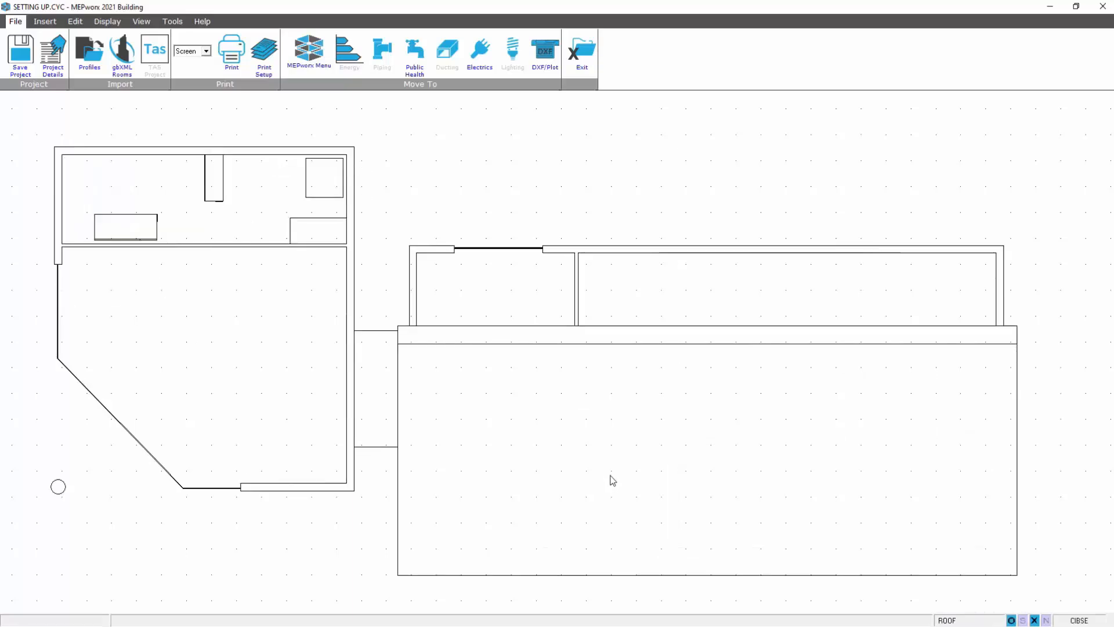
pyautogui.press('pagedown')
pyautogui.press('pagedown')
pyautogui.press('pageup')
pyautogui.press('pageup')
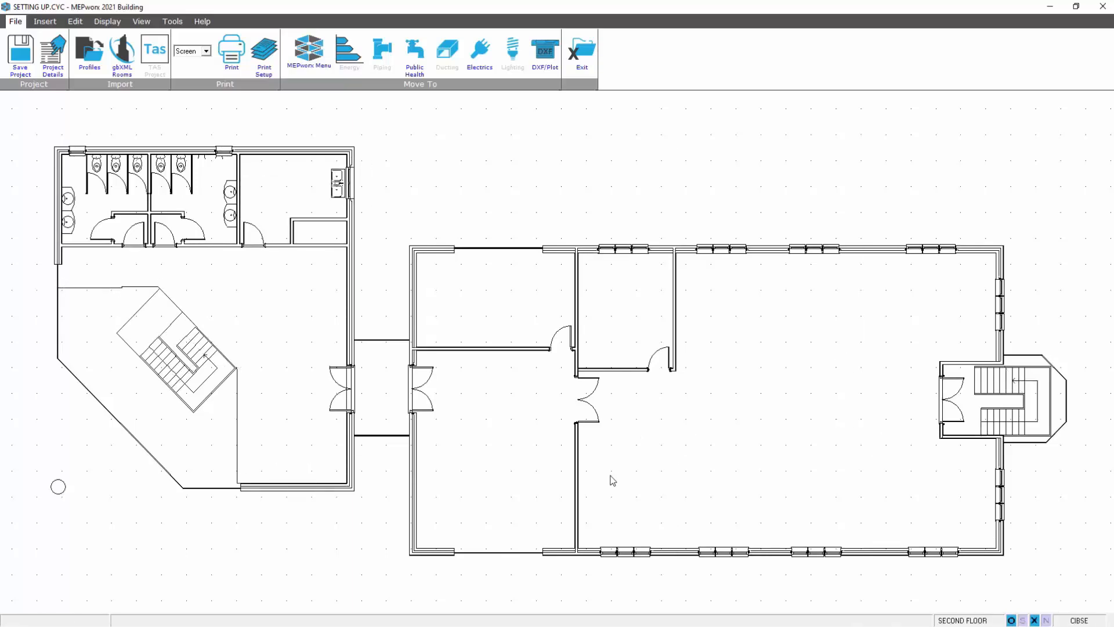
pyautogui.press('pagedown')
pyautogui.press('pagedown')
pyautogui.press('pagedown')
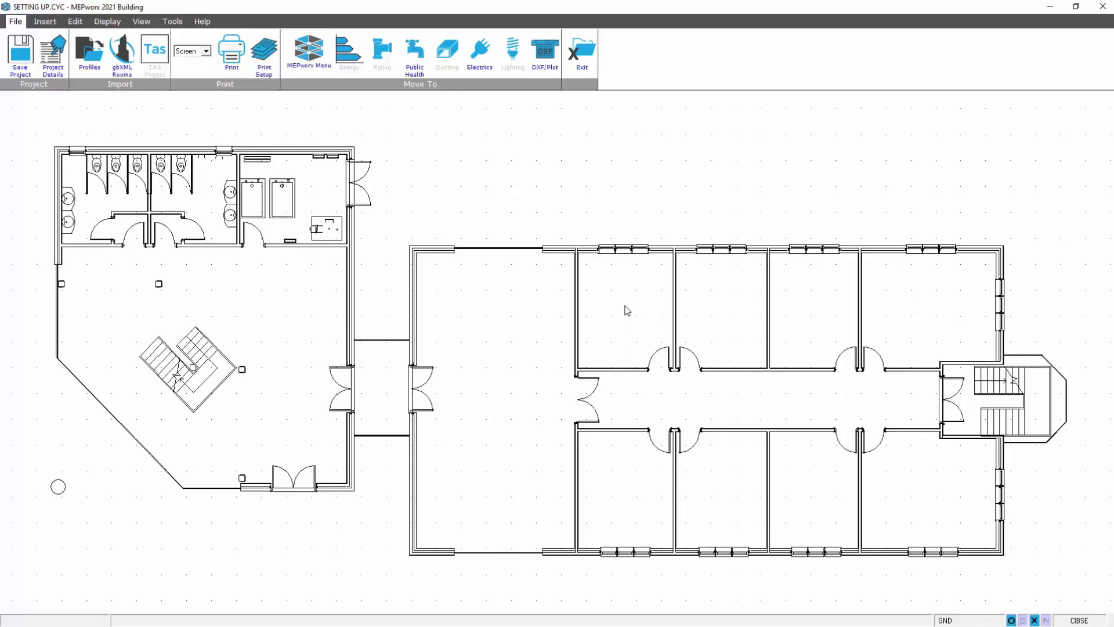
# Examine the ground floor plan up close, looking over the offices, the corridor and the large open room.
pyautogui.scroll(3, 628, 311)
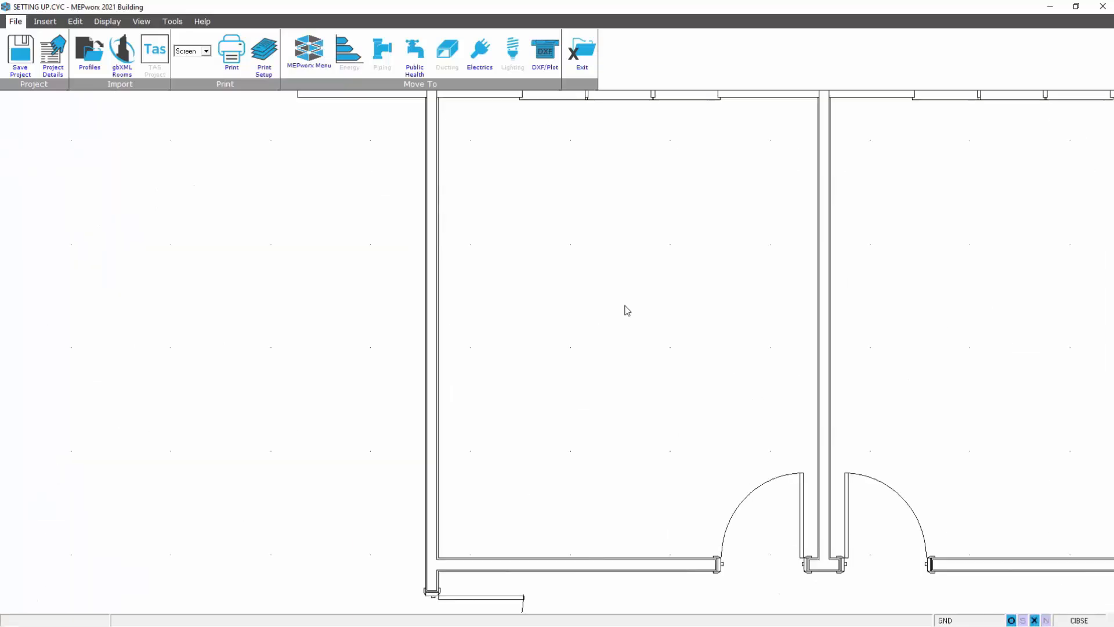
pyautogui.scroll(-2, 627, 310)
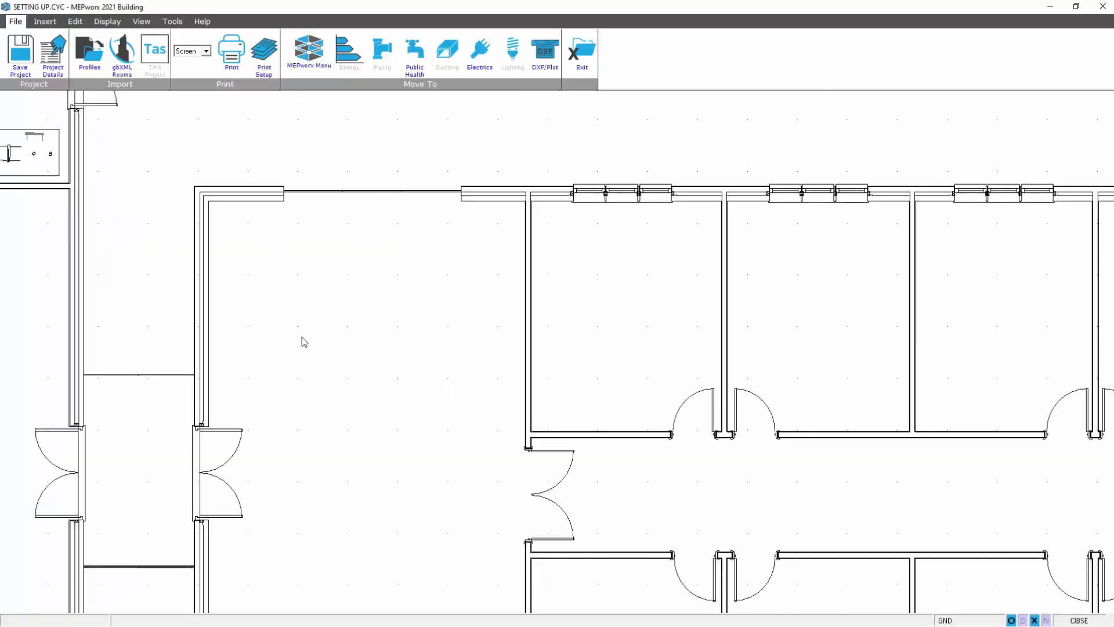
pyautogui.scroll(2, 304, 342)
pyautogui.scroll(-3, 302, 341)
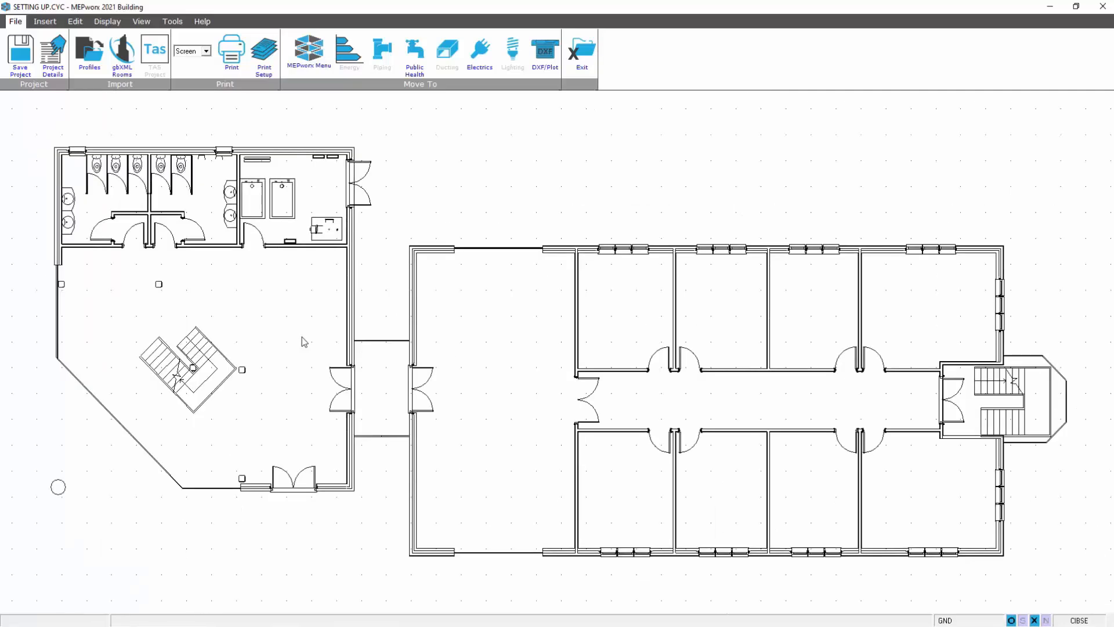
pyautogui.scroll(3, 924, 505)
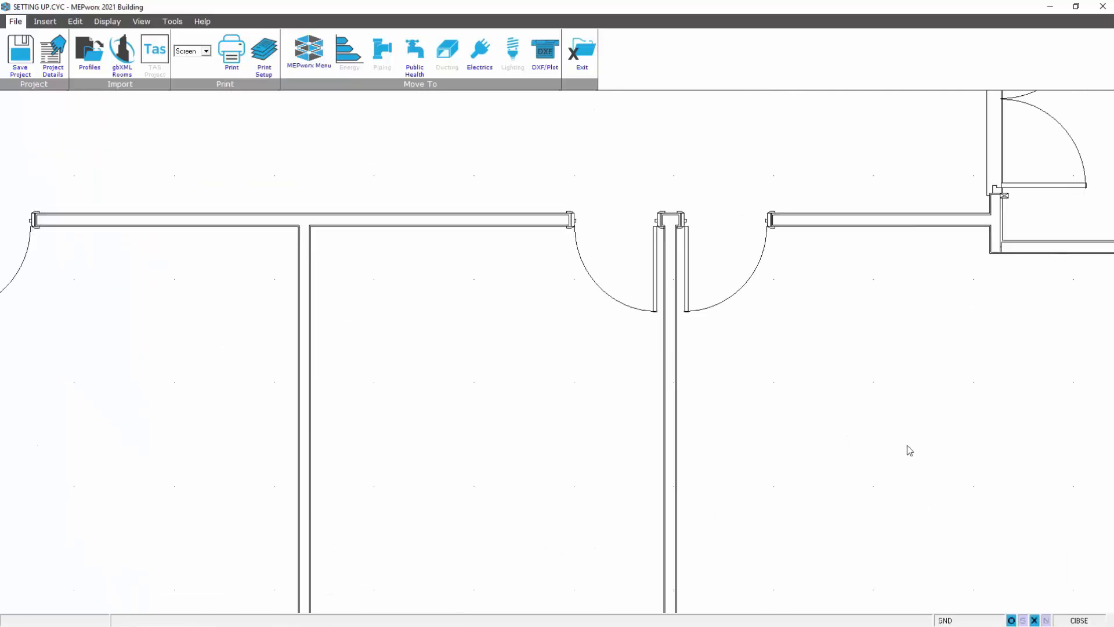
pyautogui.moveTo(910, 450); pyautogui.dragTo(597, 350, button='middle')
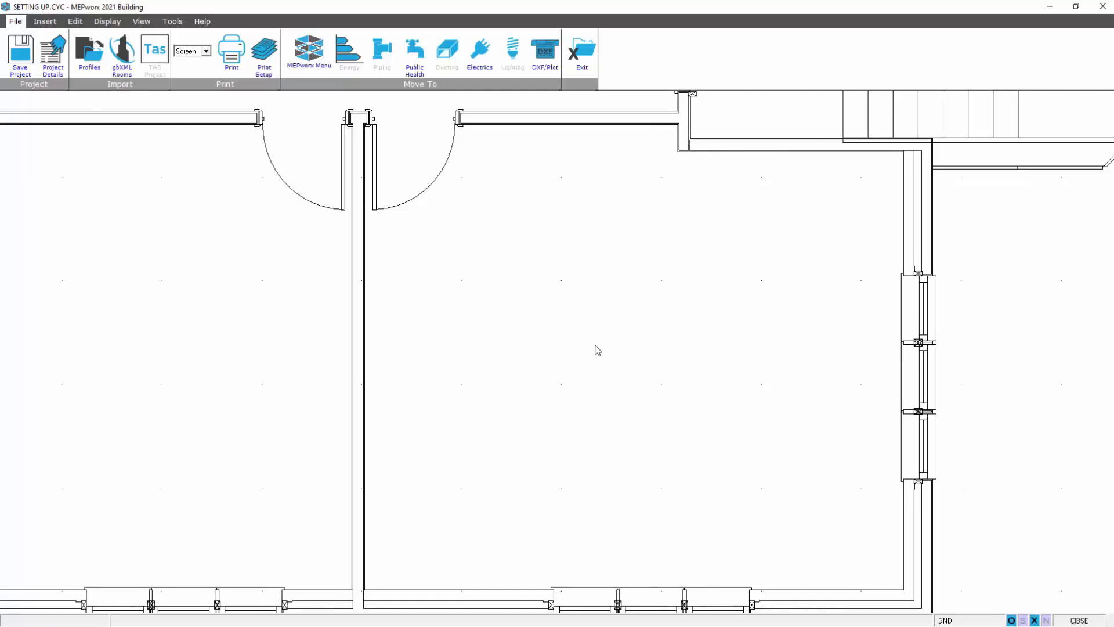
pyautogui.scroll(-2, 593, 348)
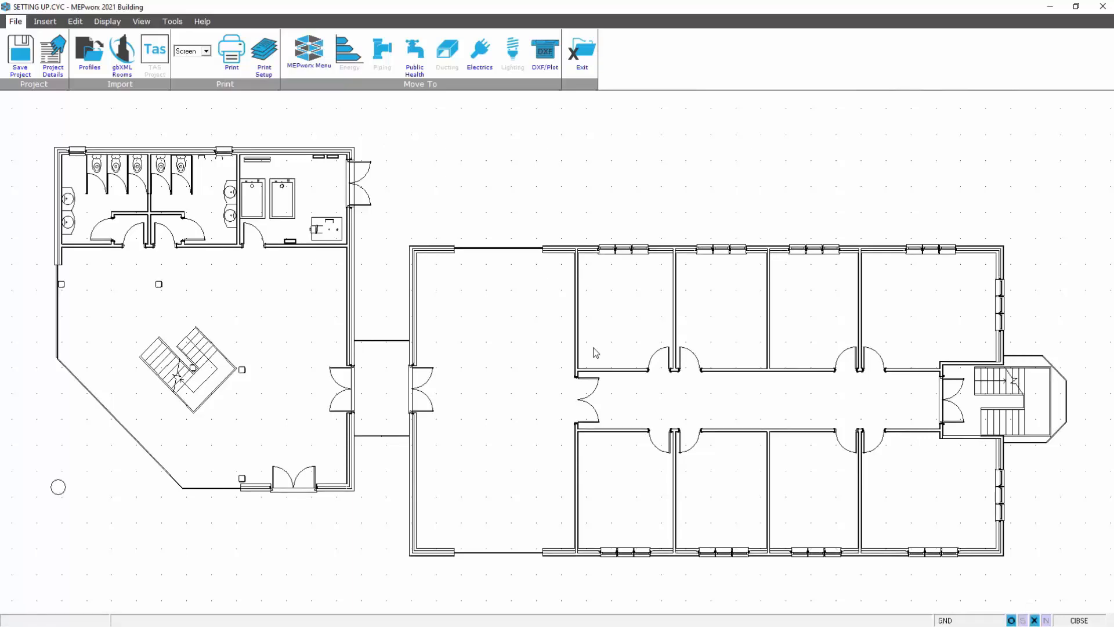
pyautogui.scroll(5, 596, 351)
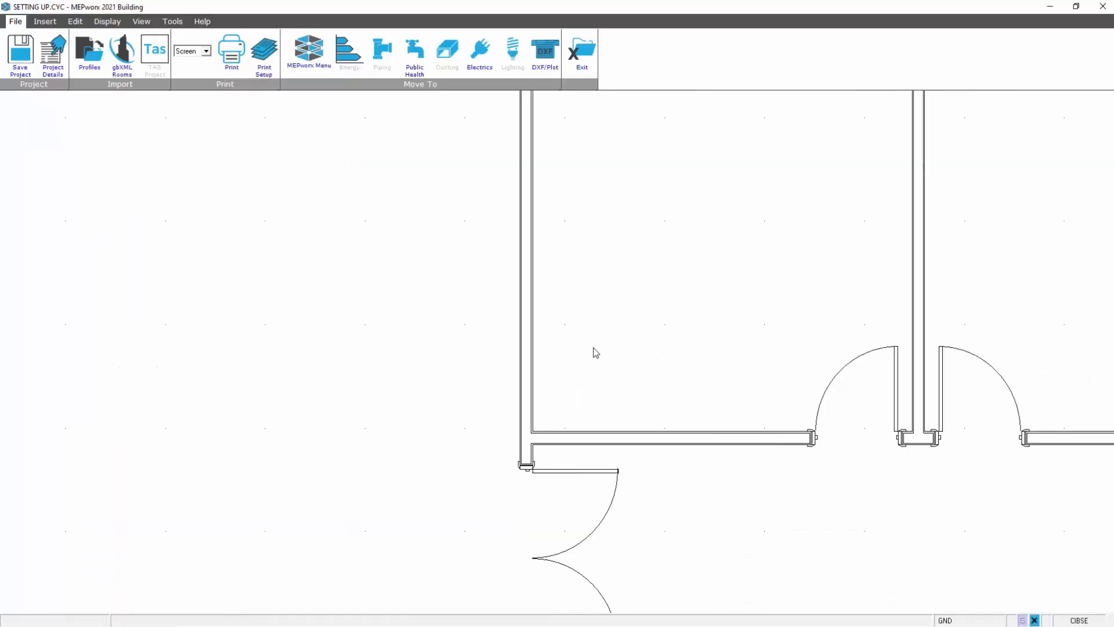
pyautogui.scroll(-3, 596, 351)
pyautogui.moveTo(596, 352); pyautogui.dragTo(484, 357, button='middle')
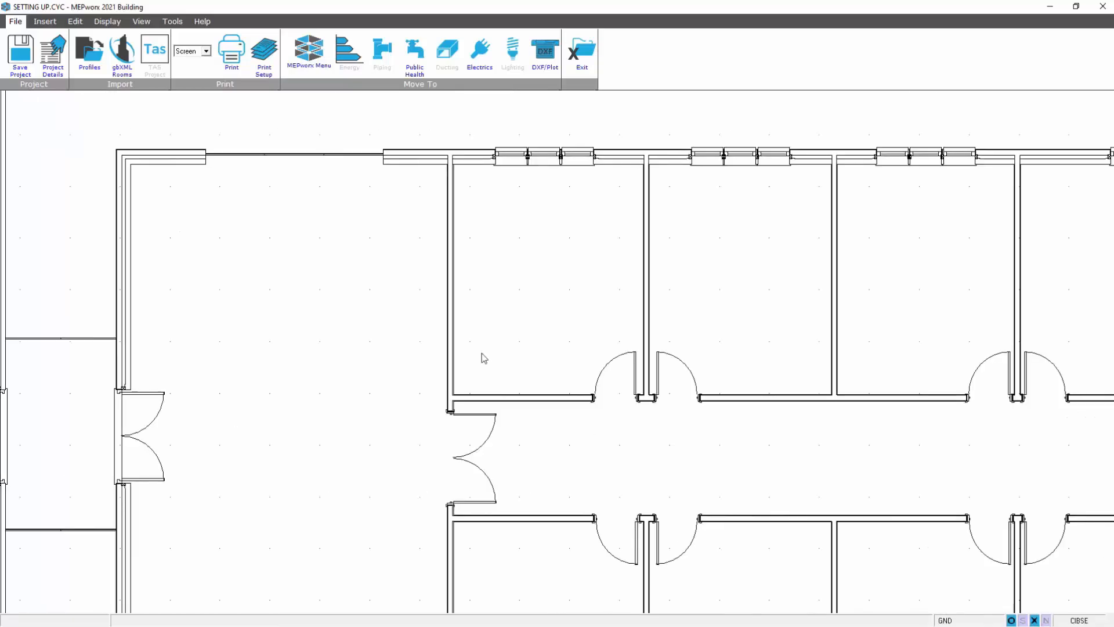
pyautogui.moveTo(342, 328); pyautogui.dragTo(279, 346, button='middle')
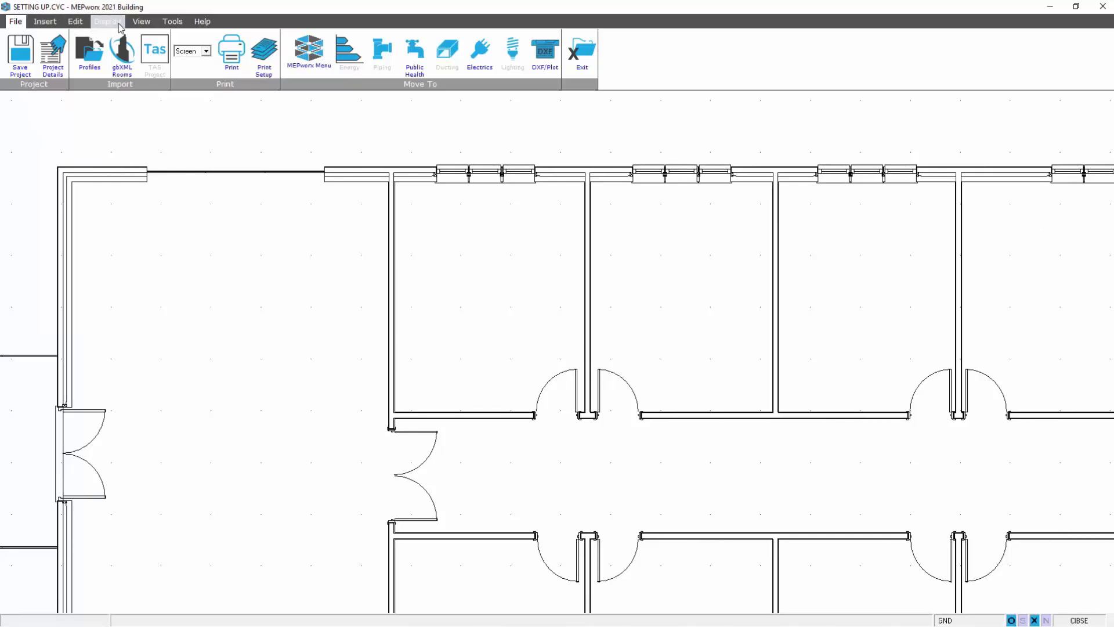
# Zoom in on a window around the upper row of offices and restore the previous zoom.
pyautogui.click(138, 23)
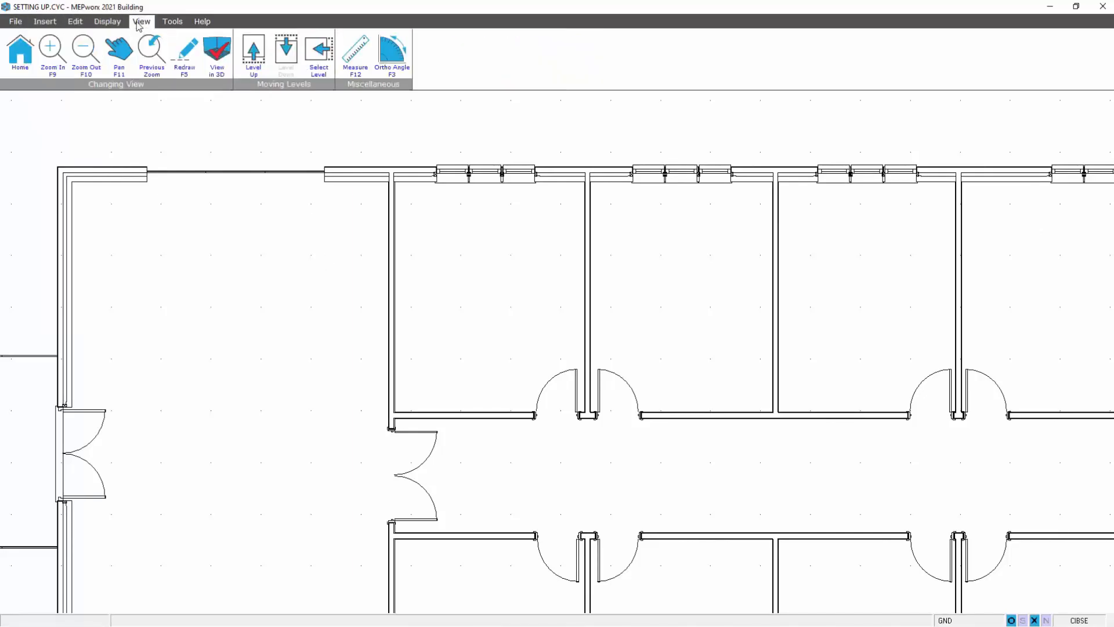
pyautogui.click(51, 49)
pyautogui.moveTo(349, 107); pyautogui.dragTo(992, 471)
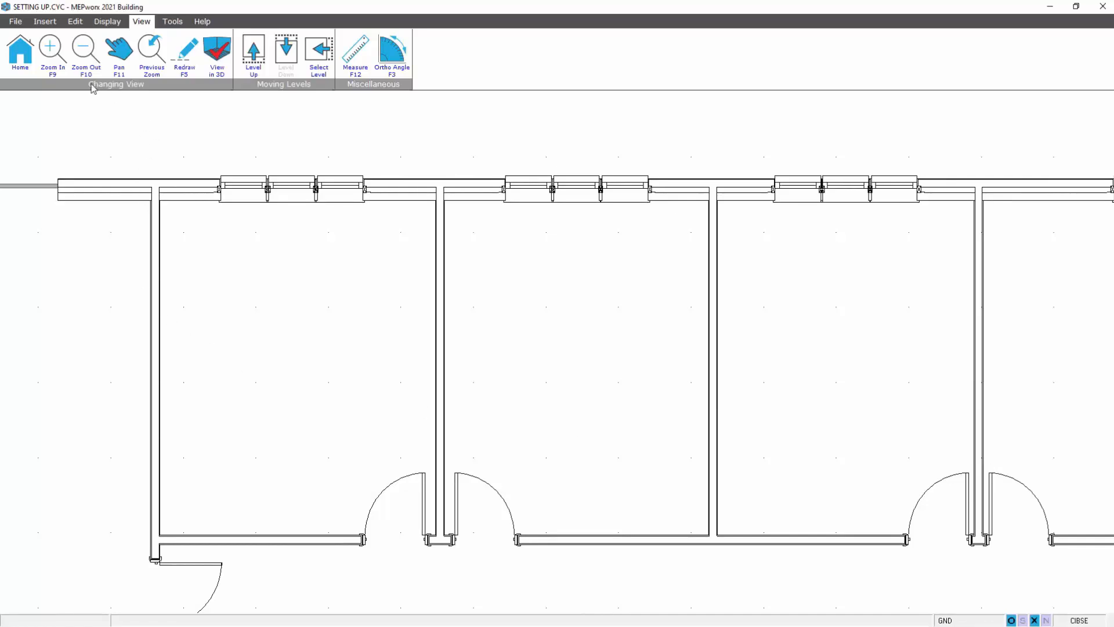
pyautogui.click(152, 49)
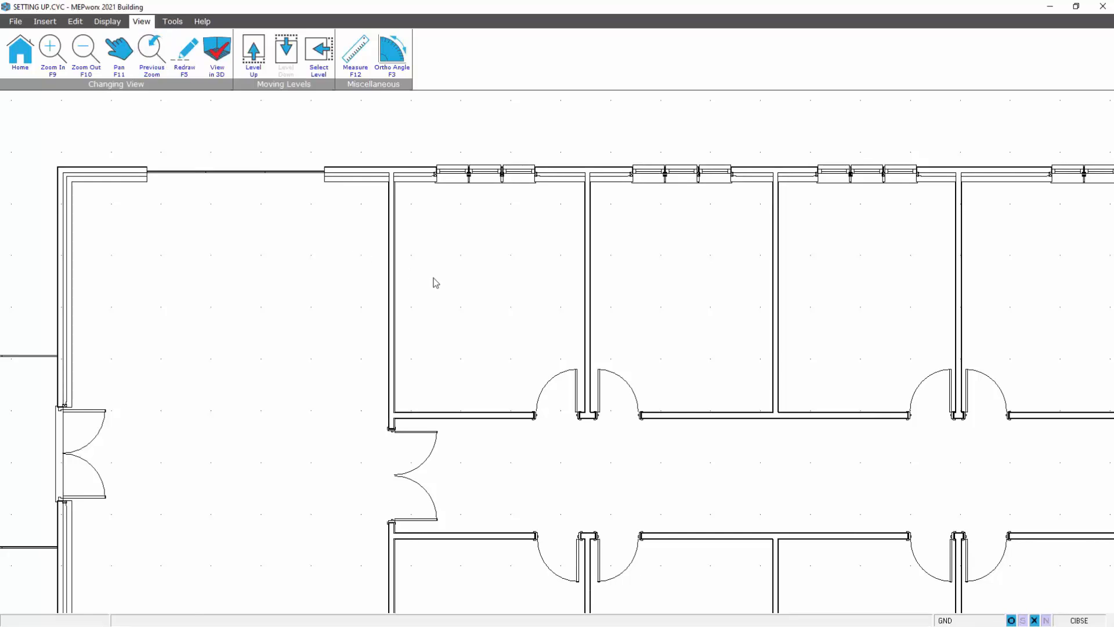
# Start a room definition with reference OFFICE1 and the OFFICE base profile, continuing to boundary selection.
pyautogui.moveTo(433, 277); pyautogui.dragTo(381, 324, button='middle')
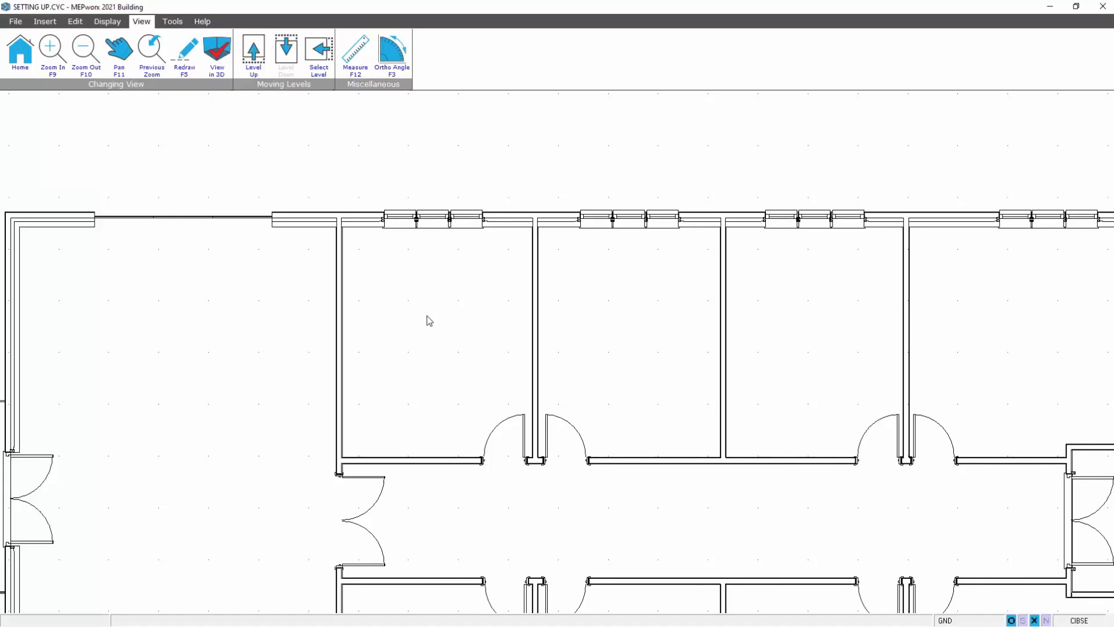
pyautogui.scroll(2, 429, 321)
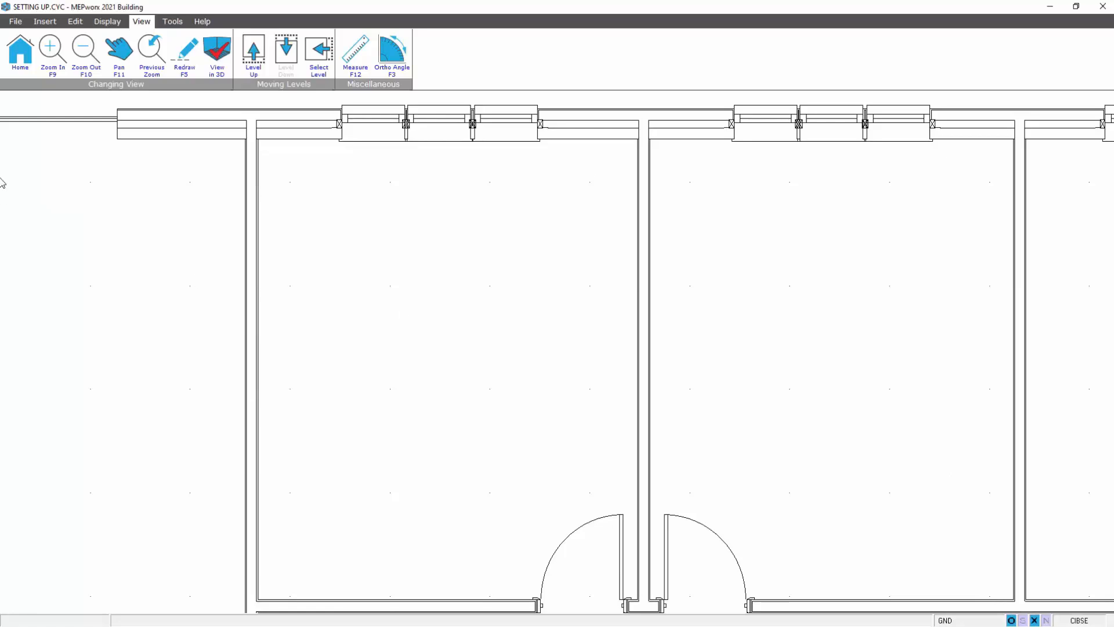
pyautogui.click(43, 23)
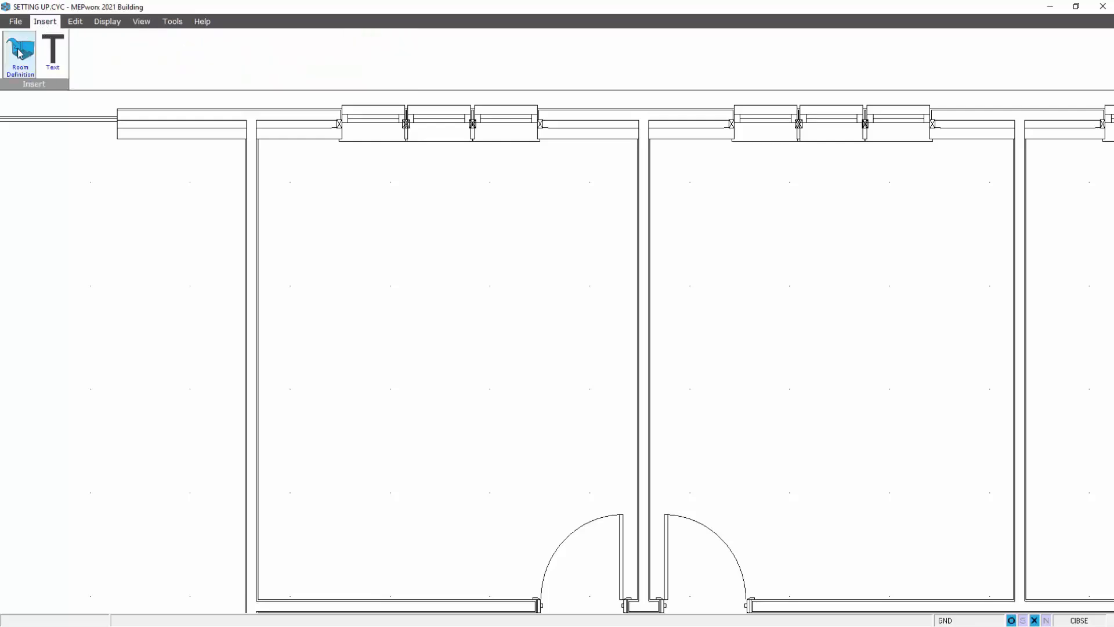
pyautogui.click(26, 70)
pyautogui.click(508, 269)
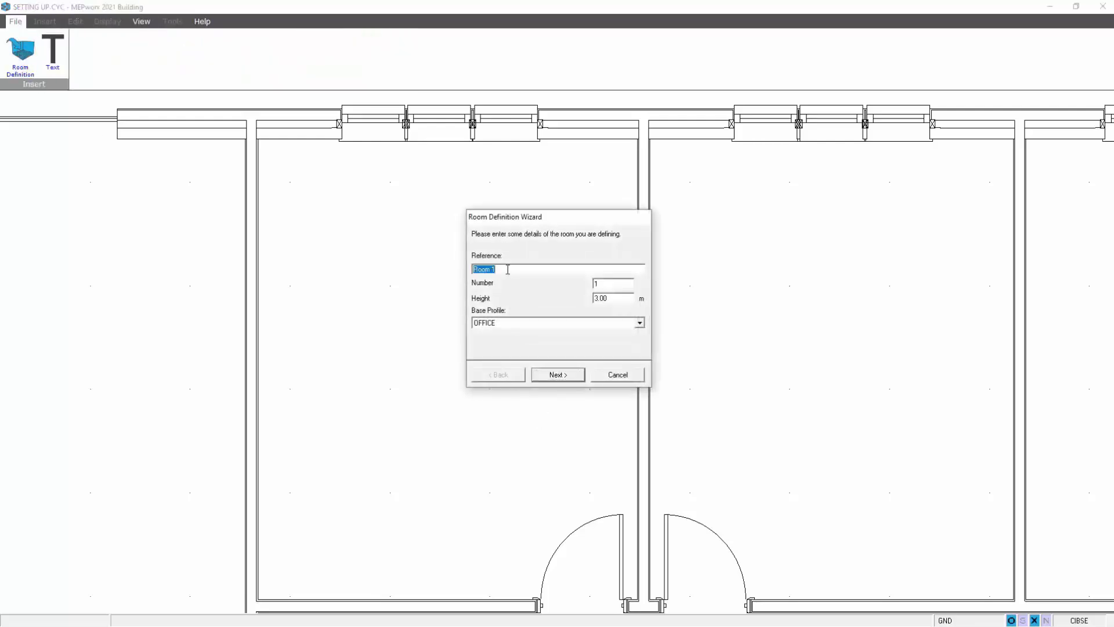
pyautogui.write('OFFICE1')
pyautogui.click(641, 323)
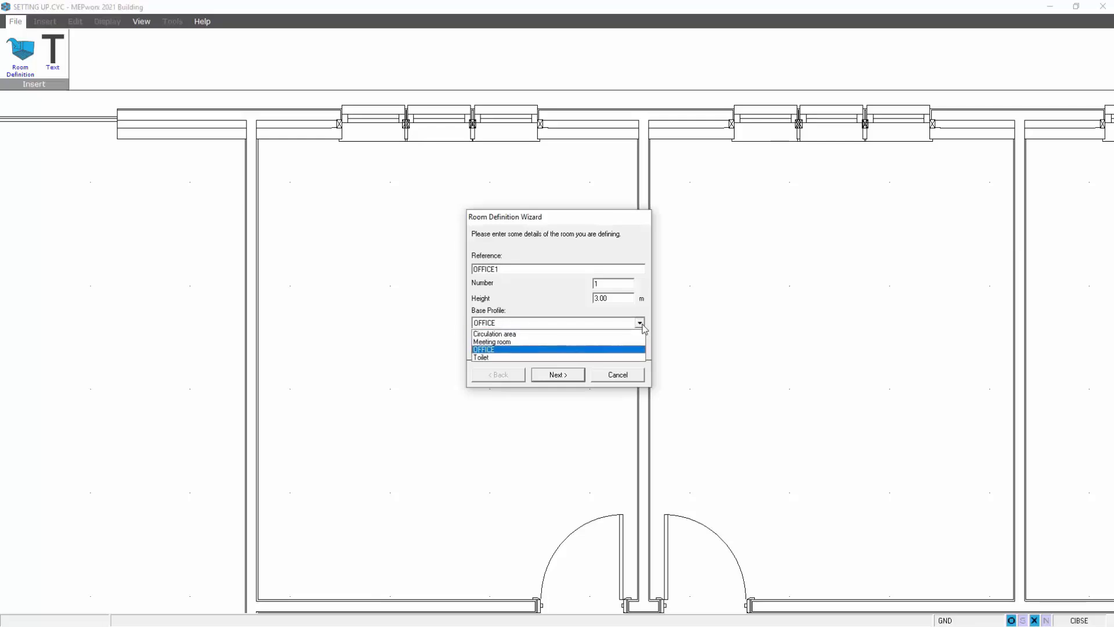
pyautogui.click(641, 324)
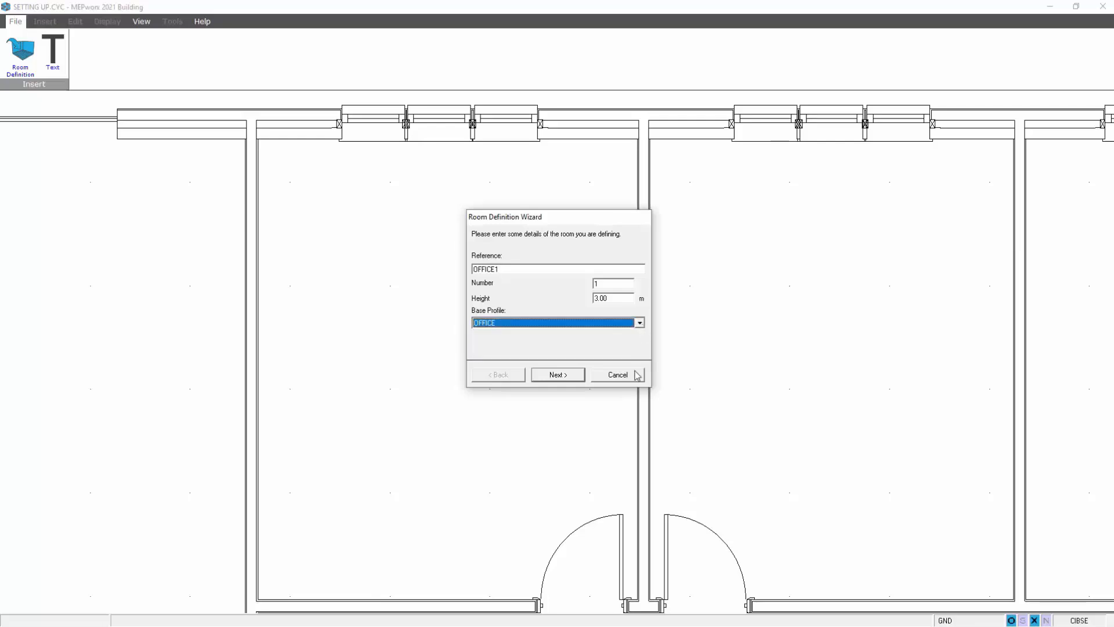
pyautogui.click(559, 376)
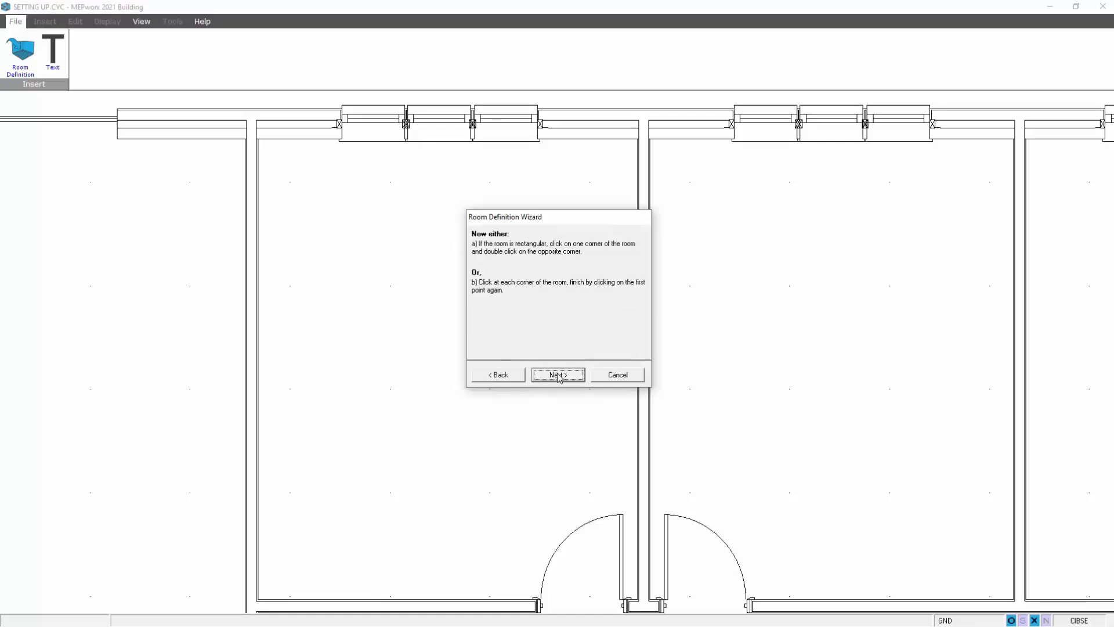
pyautogui.click(558, 376)
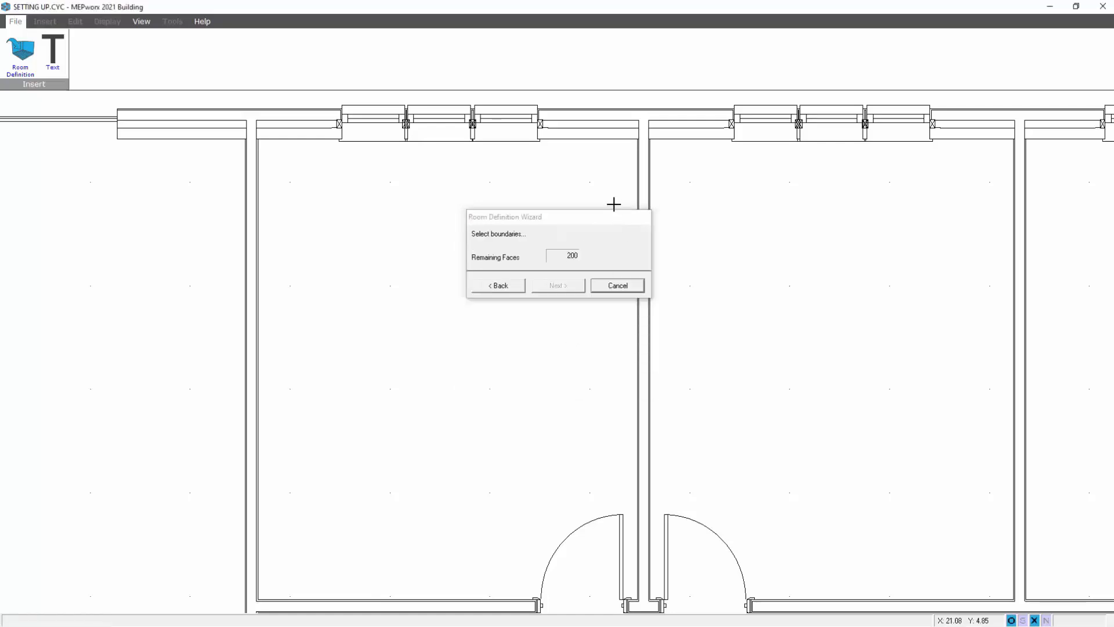
# Outline OFFICE1 along the inner corners of the upper-row office next to the large open room, keeping the wizard clear of it.
pyautogui.moveTo(612, 220); pyautogui.dragTo(858, 238)
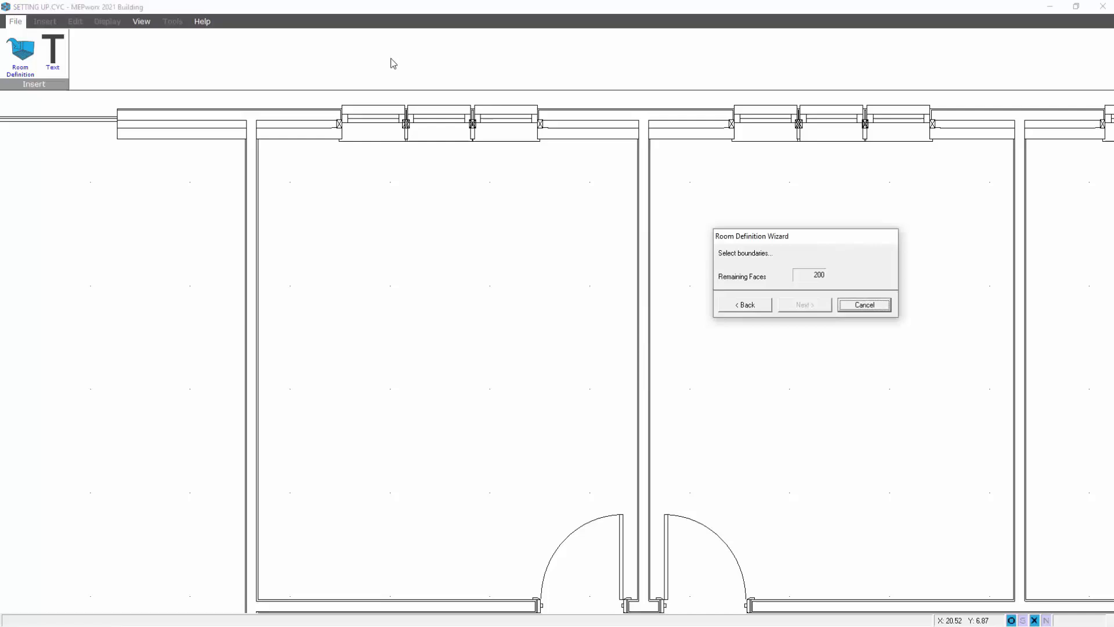
pyautogui.click(269, 140)
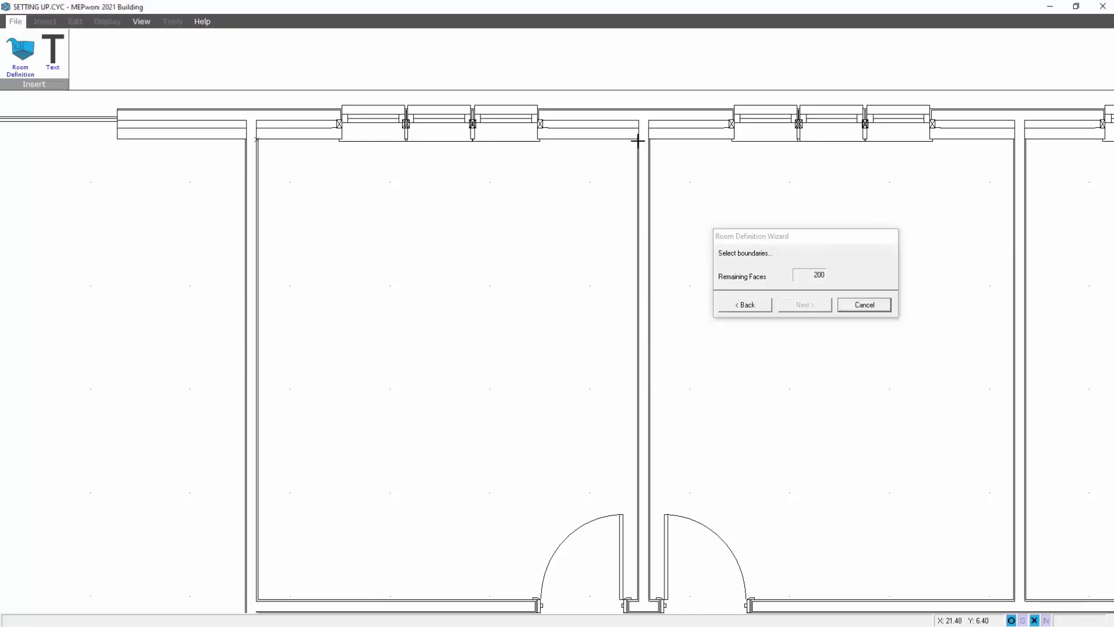
pyautogui.click(639, 139)
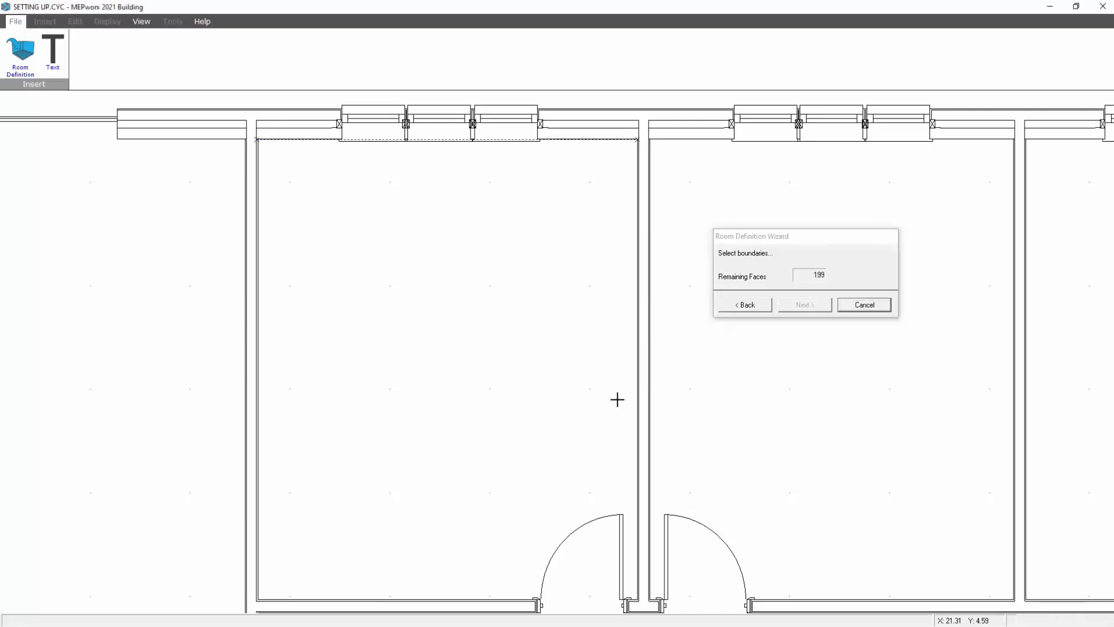
pyautogui.click(638, 601)
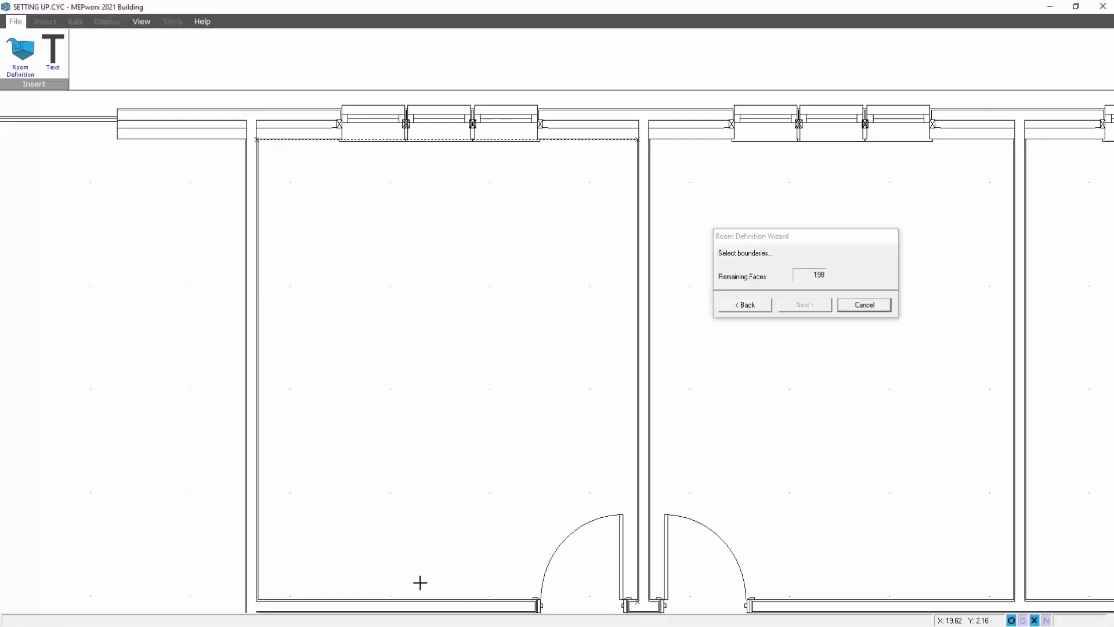
pyautogui.click(256, 600)
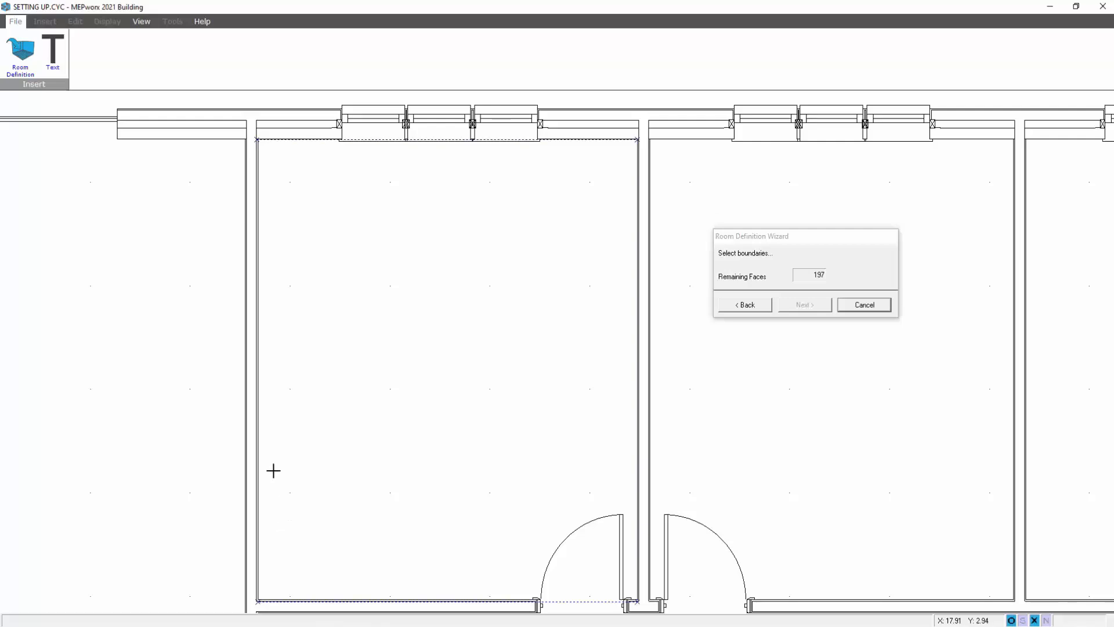
pyautogui.rightClick(361, 495)
pyautogui.click(417, 600)
pyautogui.click(257, 366)
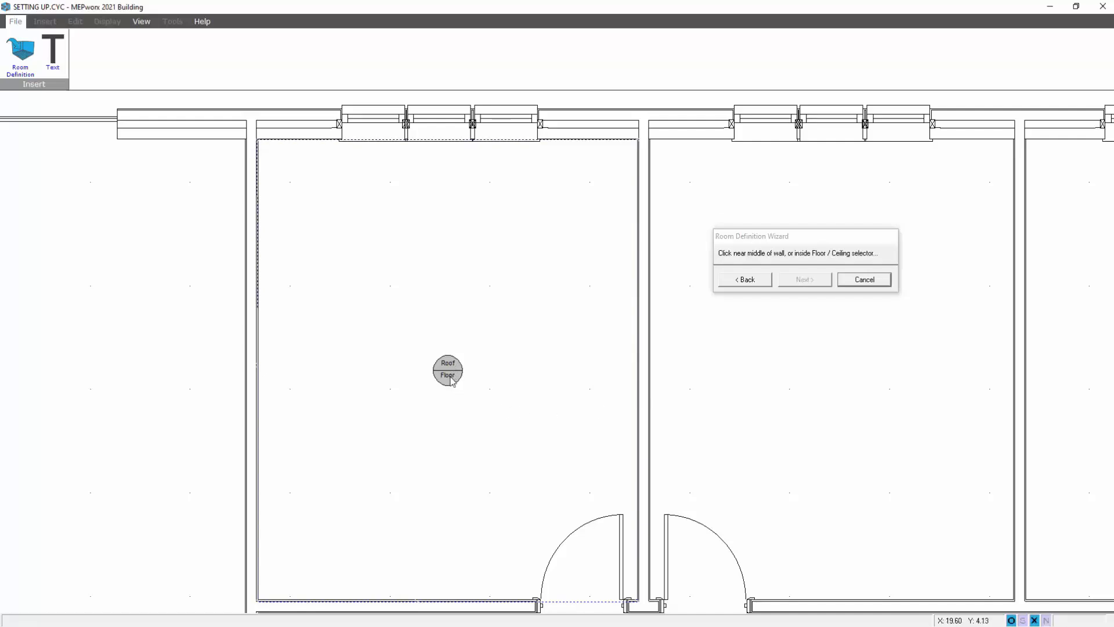
pyautogui.moveTo(813, 241); pyautogui.dragTo(754, 229)
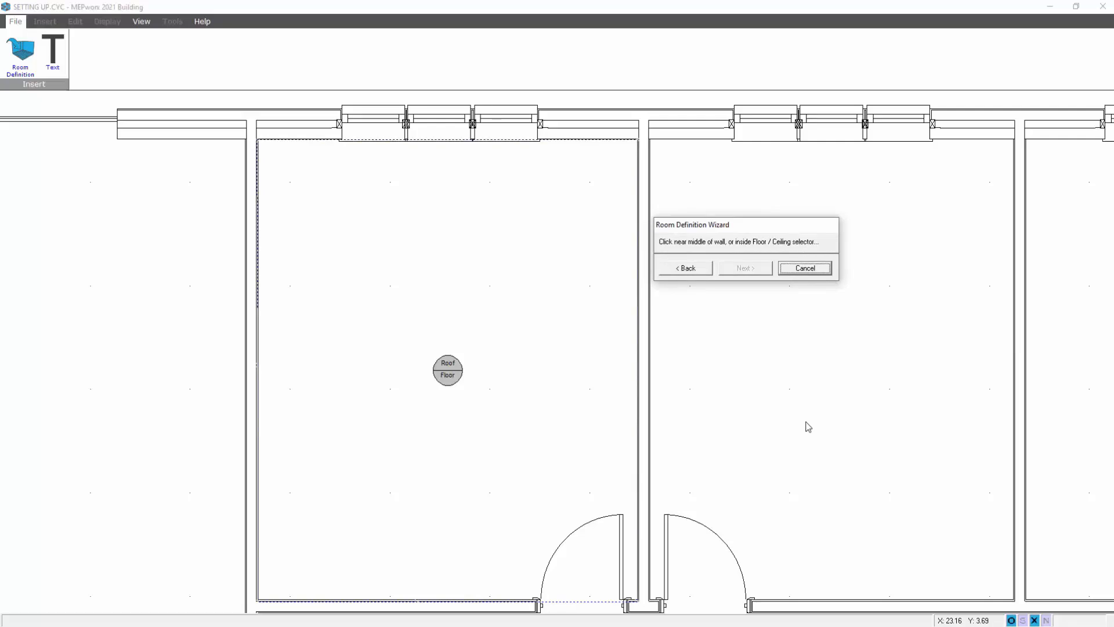
# Select OFFICE1's windowed wall face and keep it as an external wall using the L1A 2013 Wall element.
pyautogui.click(439, 141)
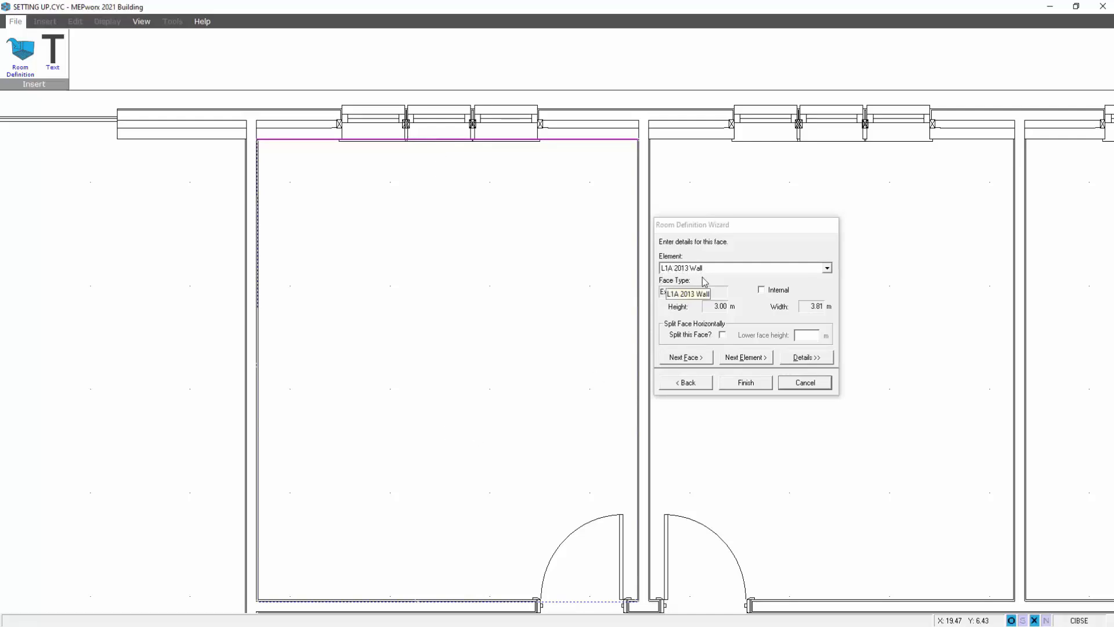
pyautogui.click(762, 290)
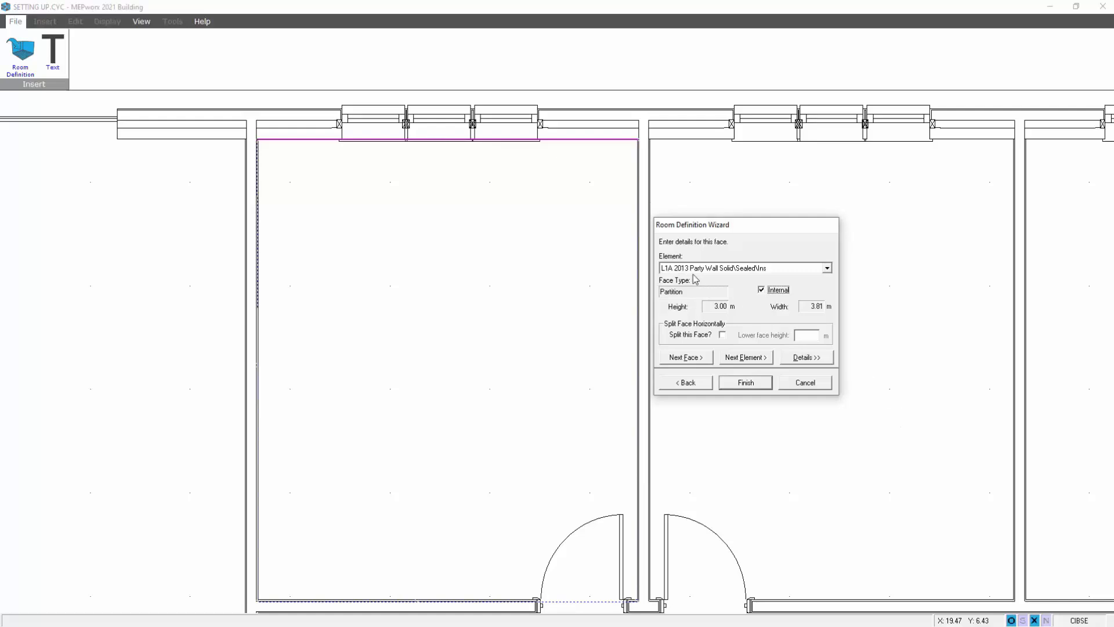
pyautogui.click(762, 290)
# Add the first window to the wall face as SGG 6 Parsol Pink 12 air 6 Planilux, 2.00 m high, starting at 0.70 m.
pyautogui.click(739, 360)
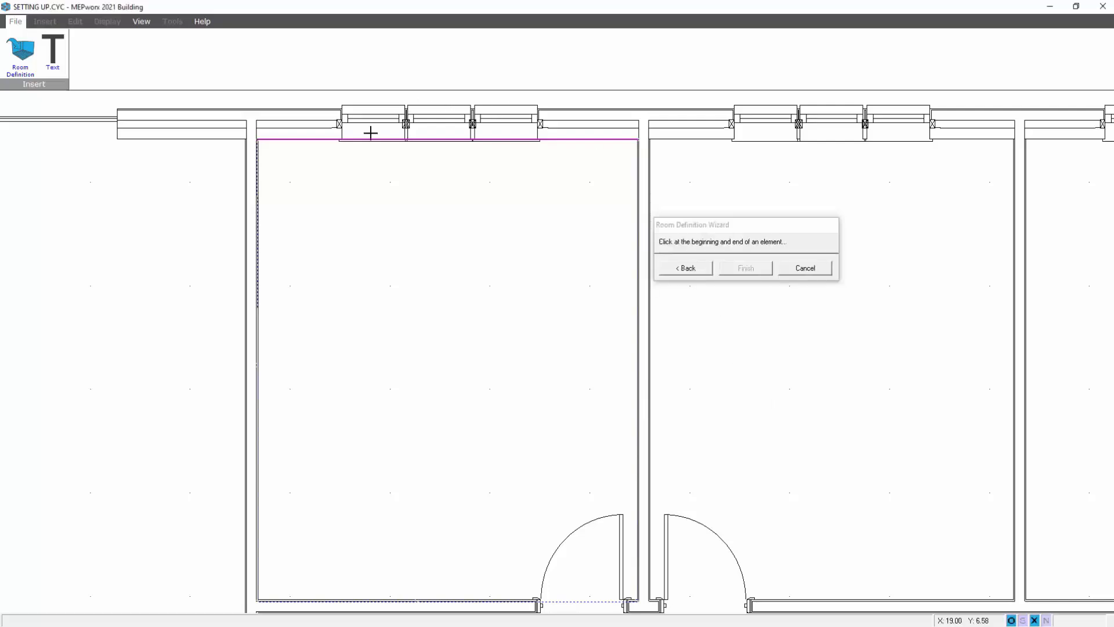
pyautogui.click(403, 138)
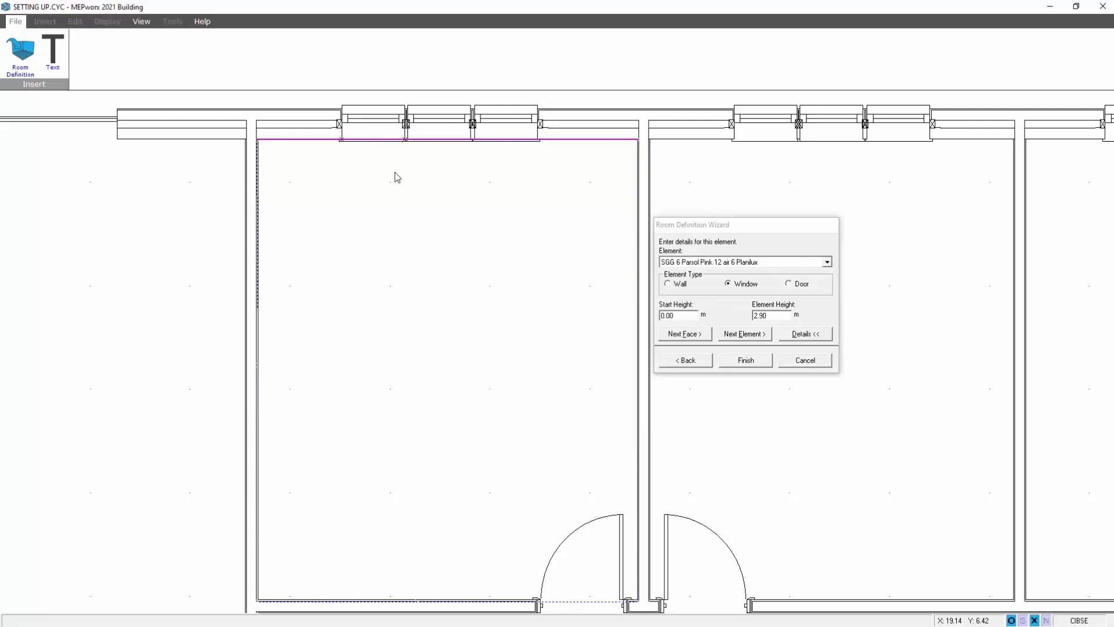
pyautogui.doubleClick(771, 317)
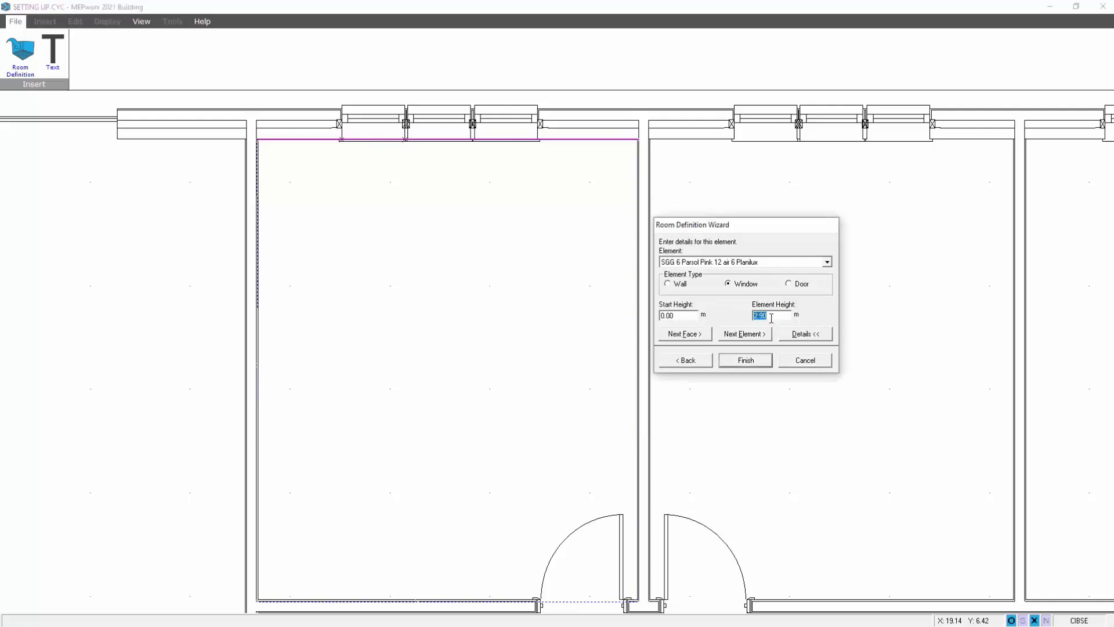
pyautogui.write('2')
pyautogui.doubleClick(681, 315)
pyautogui.press('BackSpace')
pyautogui.write('1')
pyautogui.click(734, 335)
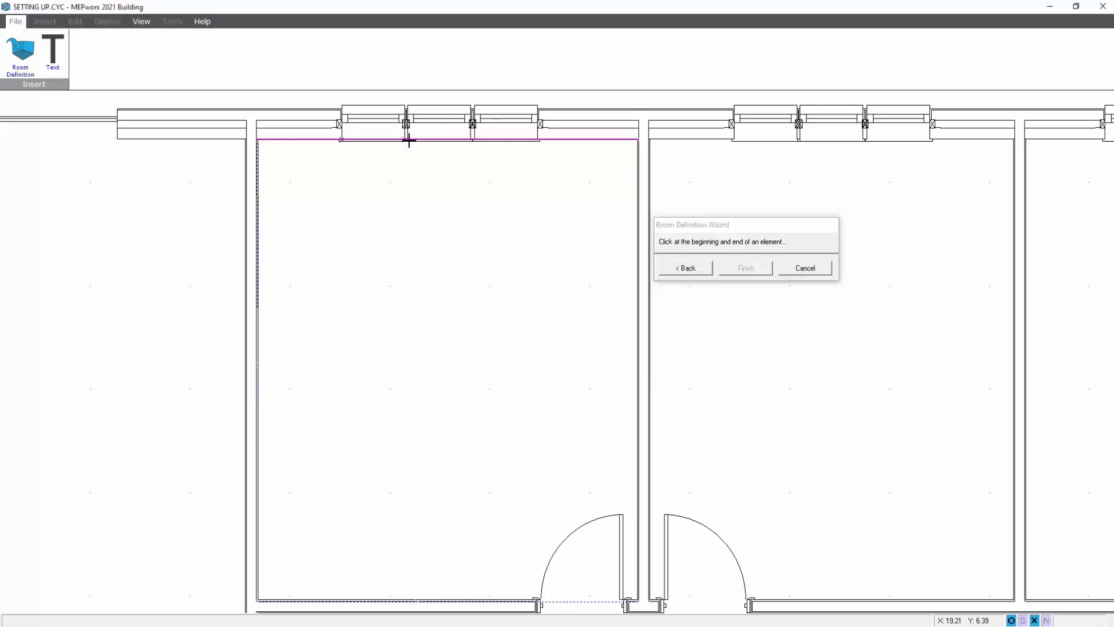
# Add the other two windows of the wall with the same glazing, 2.00 m high from 0.70 m, and complete that face.
pyautogui.click(472, 138)
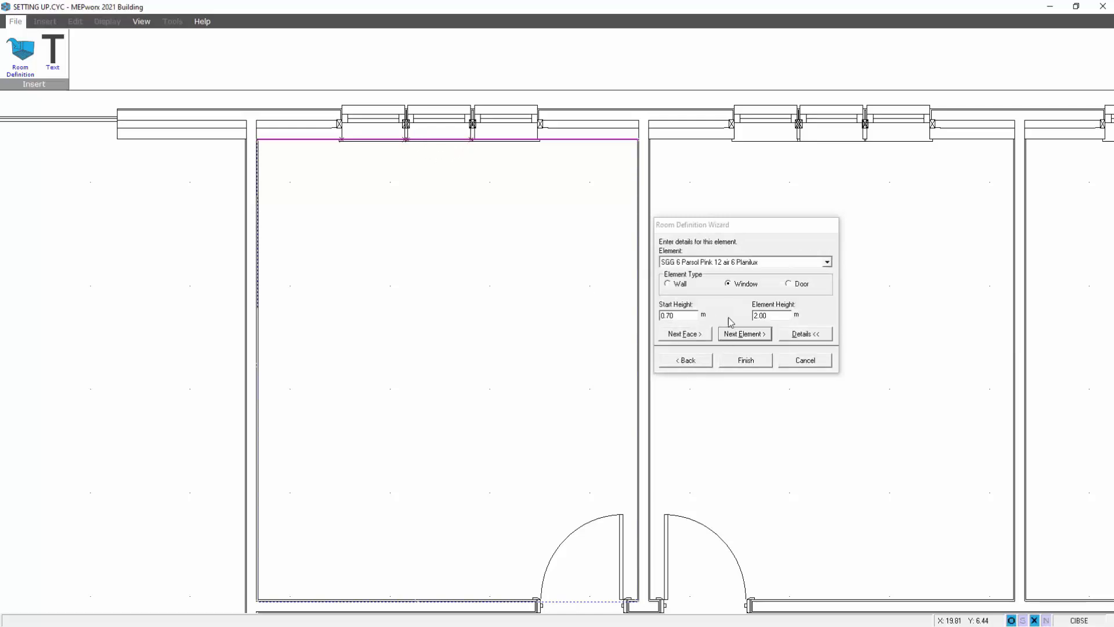
pyautogui.click(746, 336)
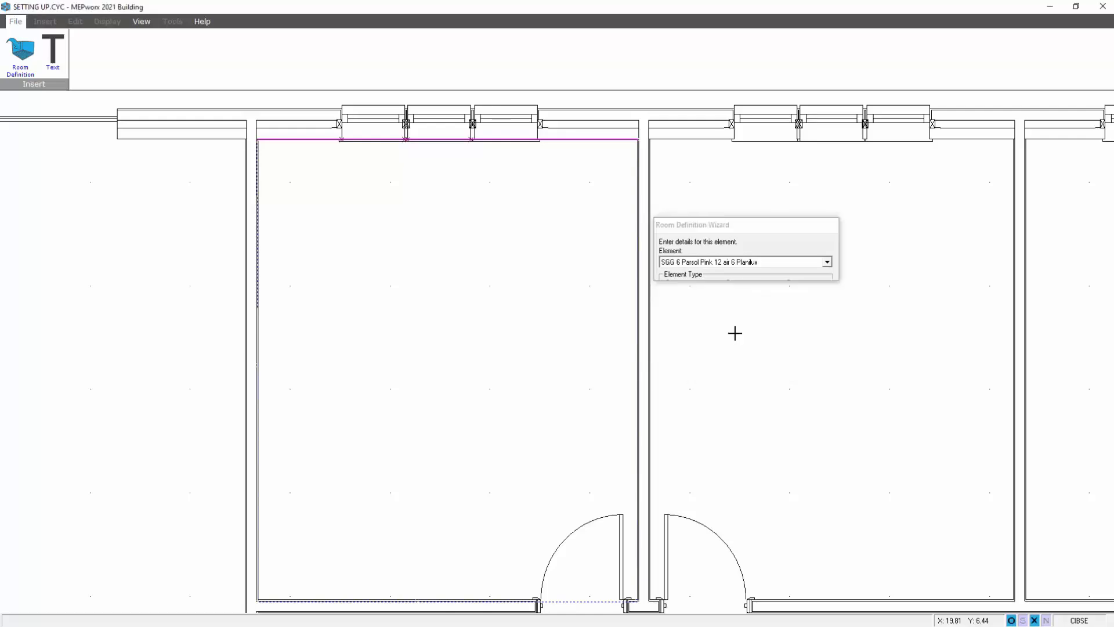
pyautogui.click(538, 139)
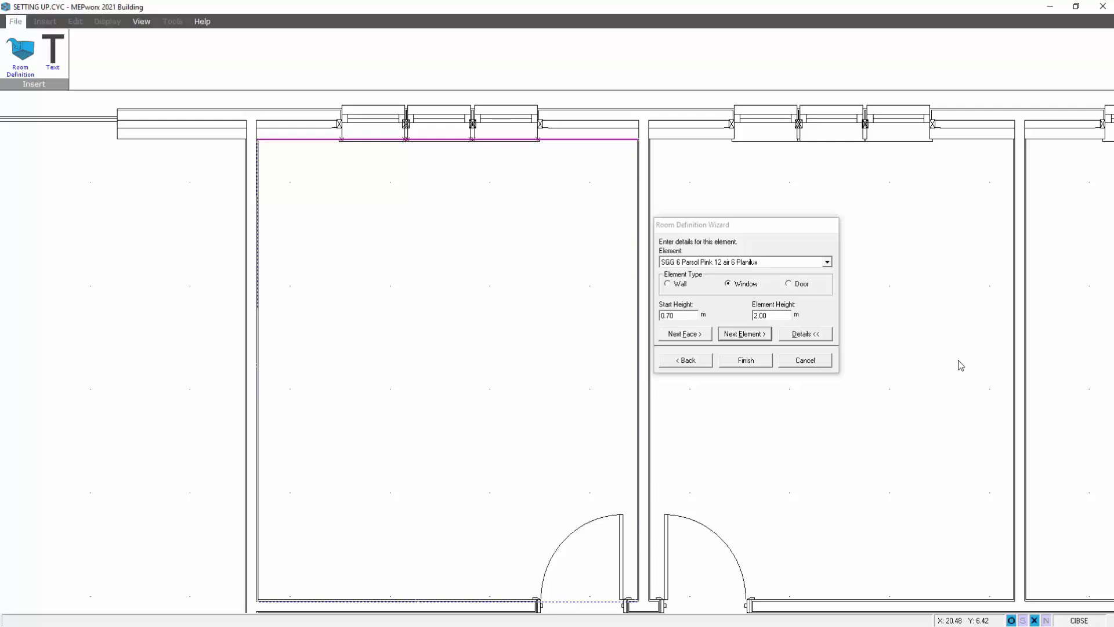
pyautogui.click(686, 336)
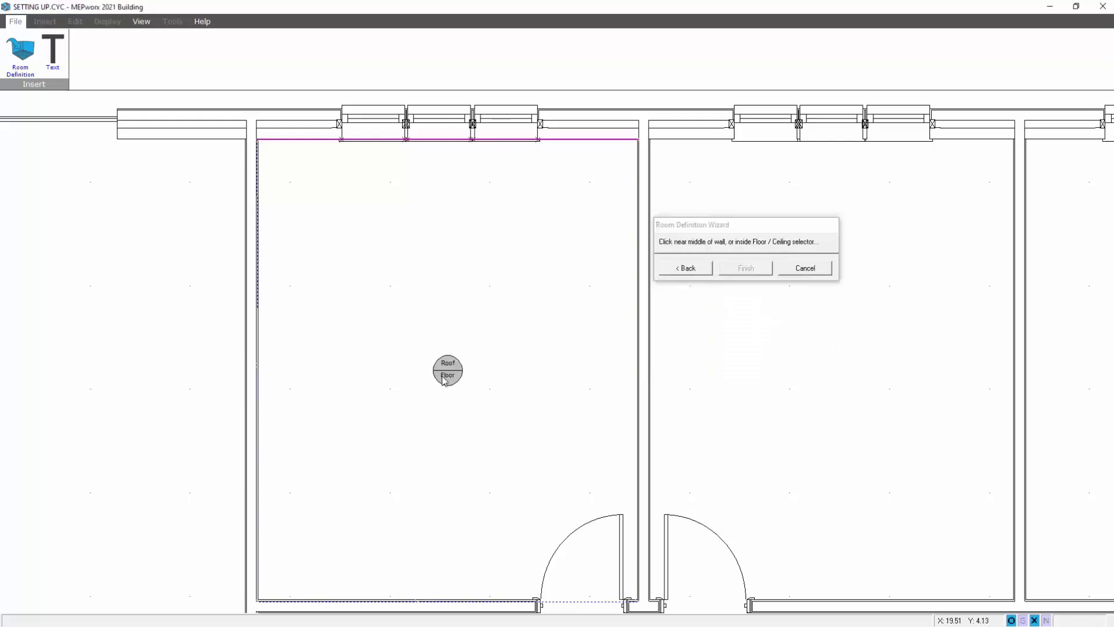
# Define OFFICE1's floor face as L1A Exposed Floor.
pyautogui.click(447, 376)
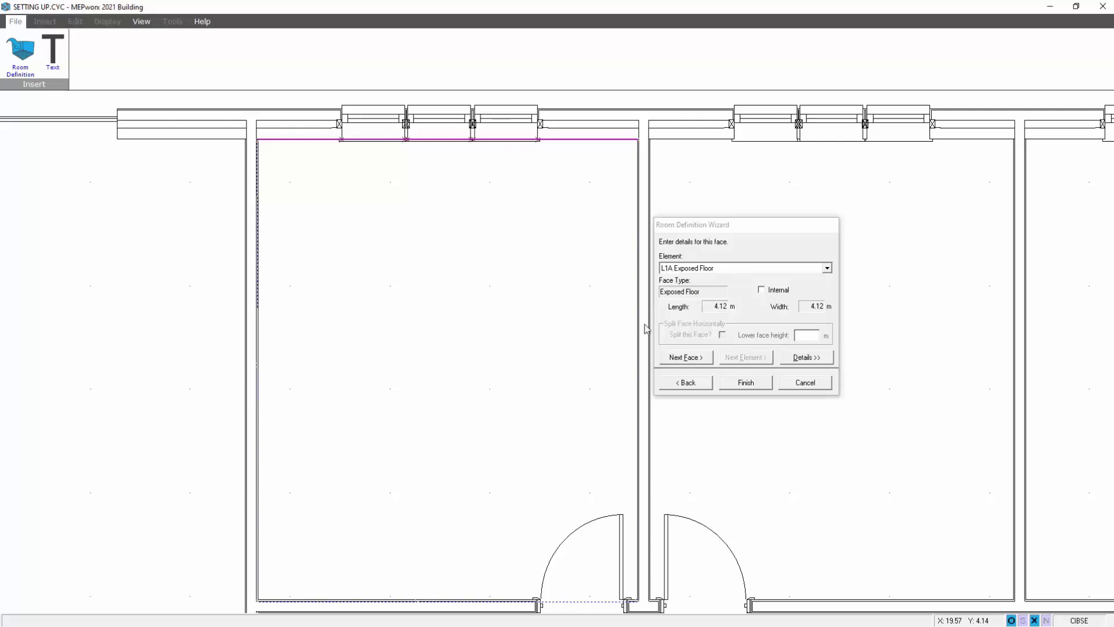
pyautogui.click(684, 366)
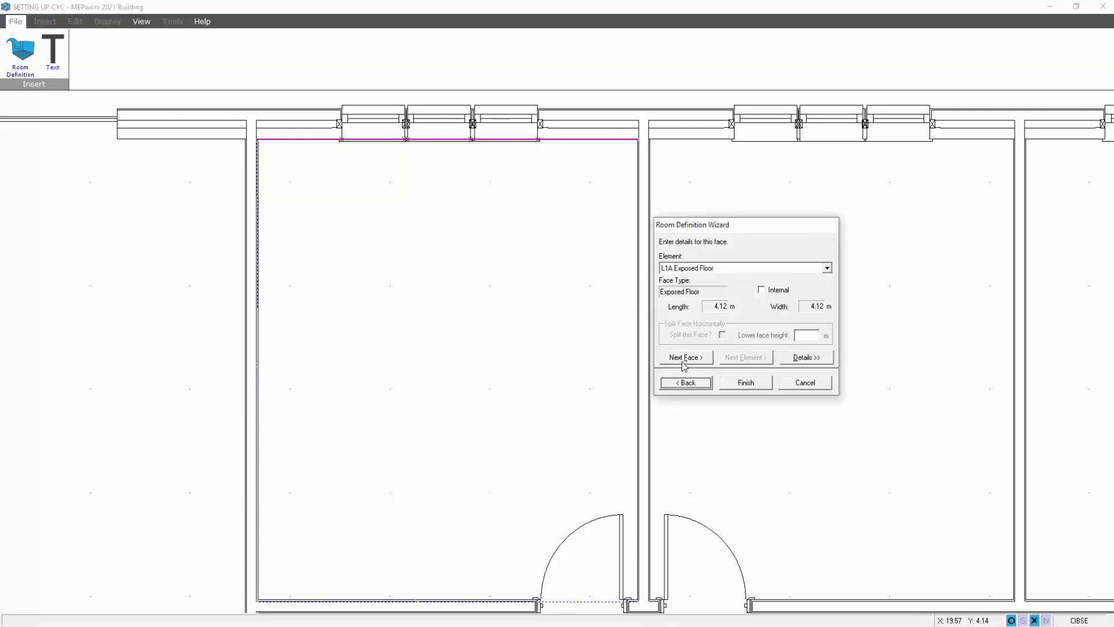
pyautogui.click(683, 358)
# Make the wall shared with the neighbouring office an internal partition of 12 pd timber studding 12 pb, keeping the wizard clear of it.
pyautogui.click(639, 365)
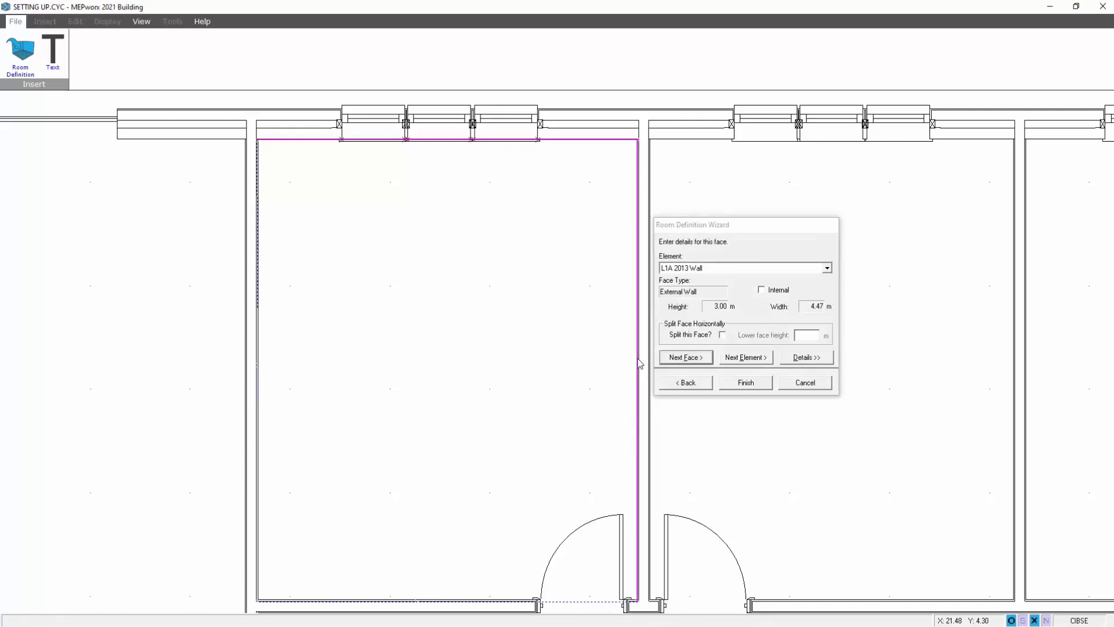
pyautogui.click(762, 289)
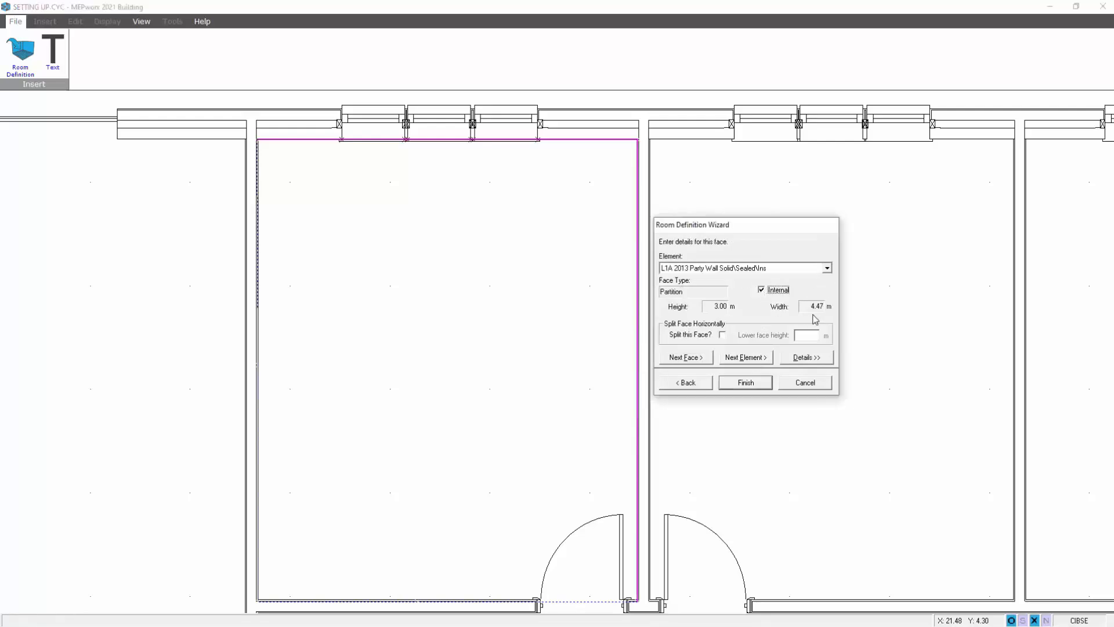
pyautogui.click(827, 268)
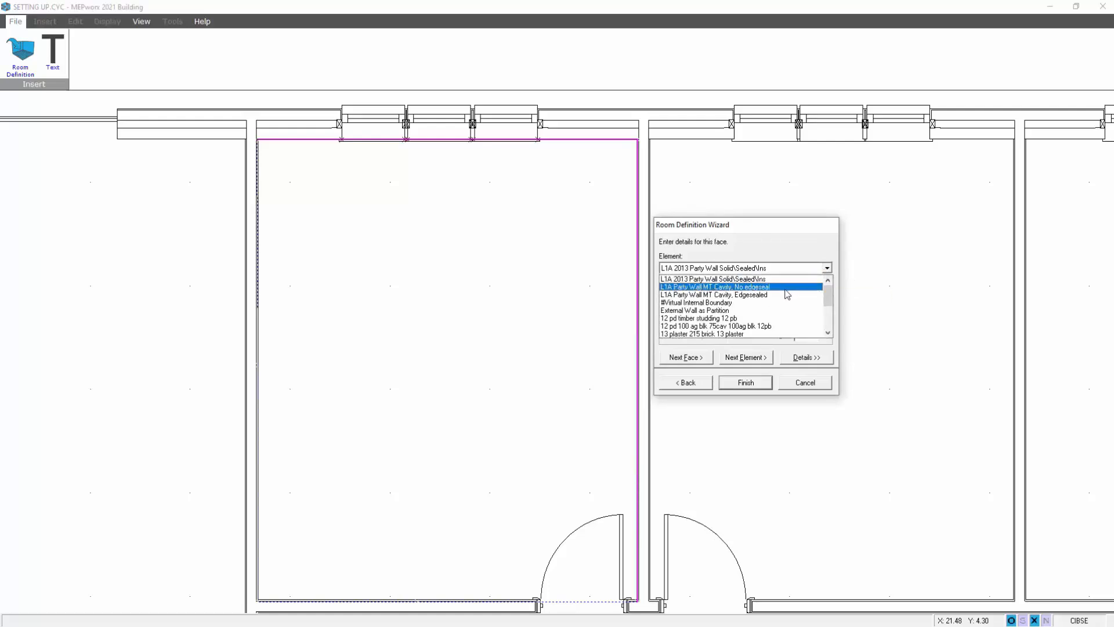
pyautogui.click(735, 319)
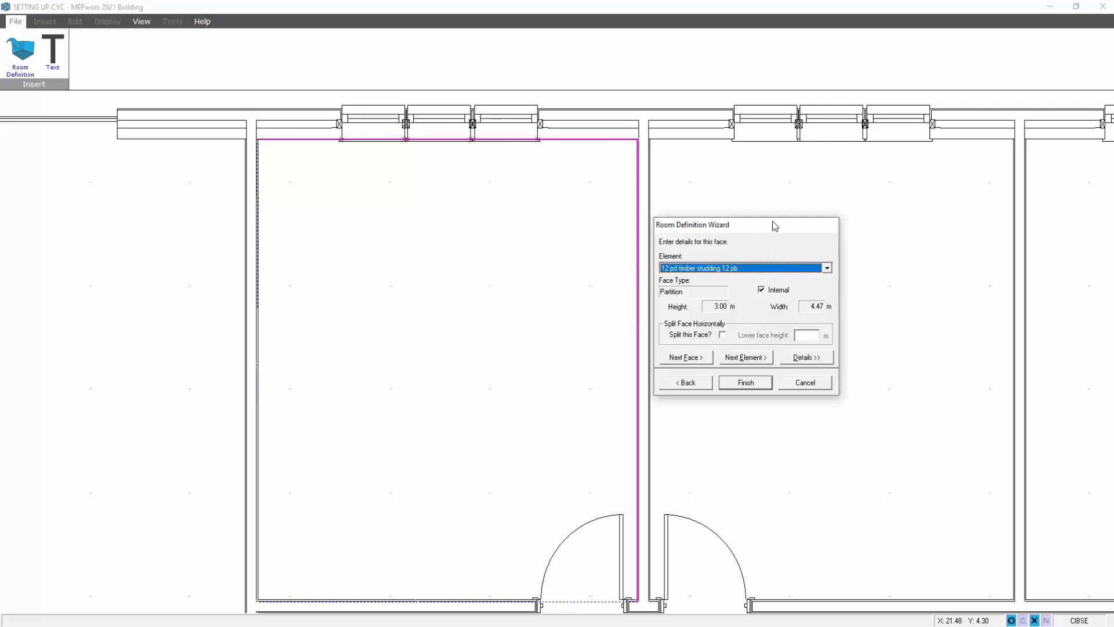
pyautogui.moveTo(763, 224); pyautogui.dragTo(824, 182)
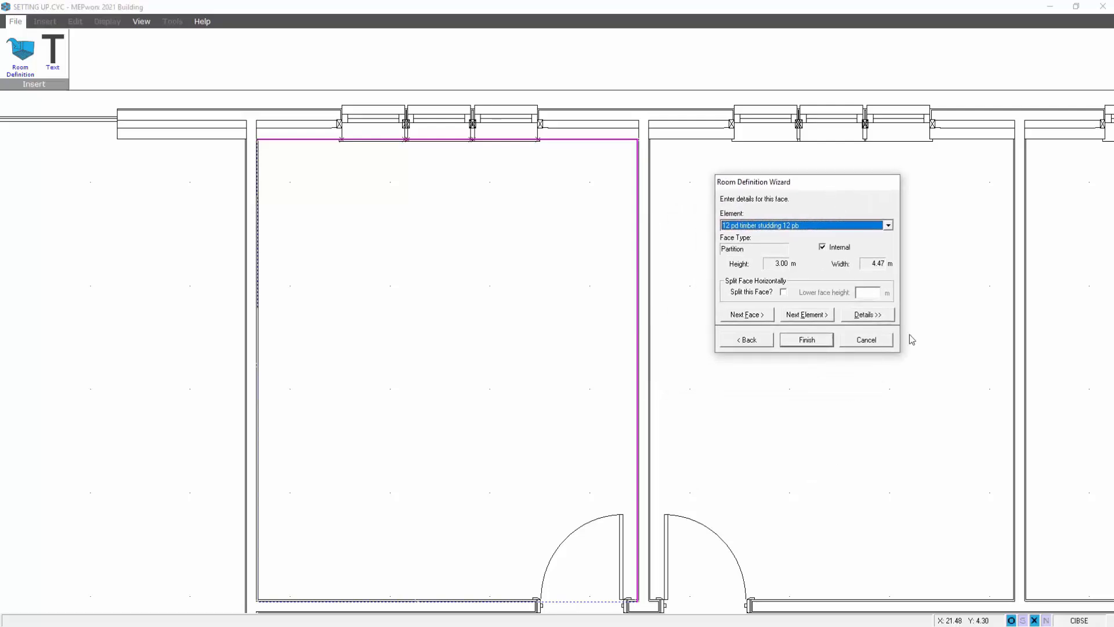
pyautogui.click(743, 315)
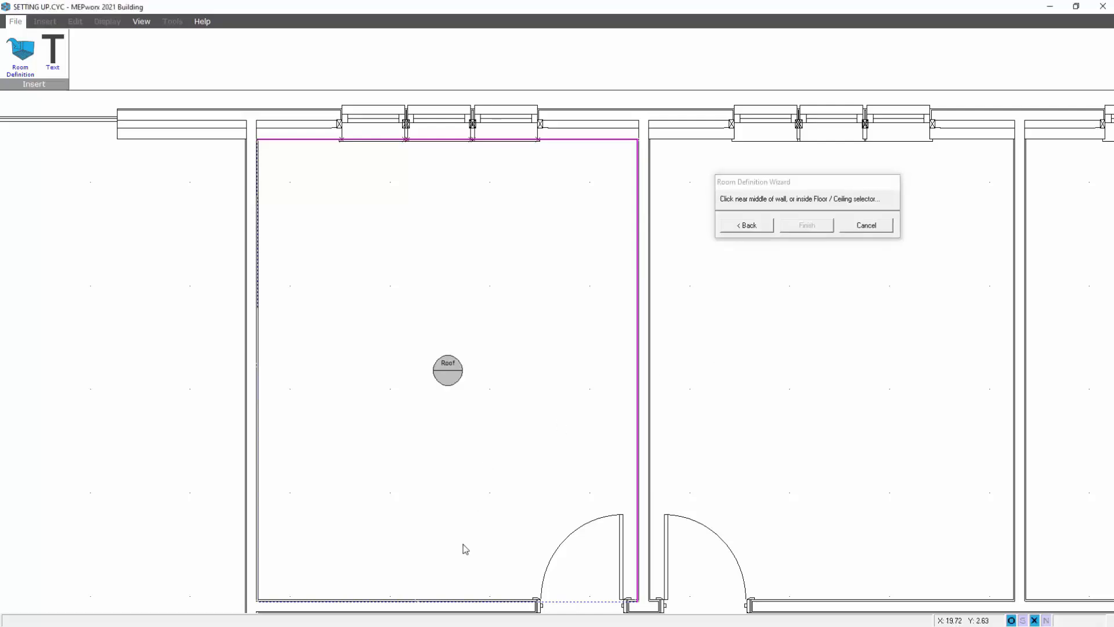
# Set the corridor wall section containing the door to the internal partition element 12 pd timber studding 12 pb.
pyautogui.click(456, 604)
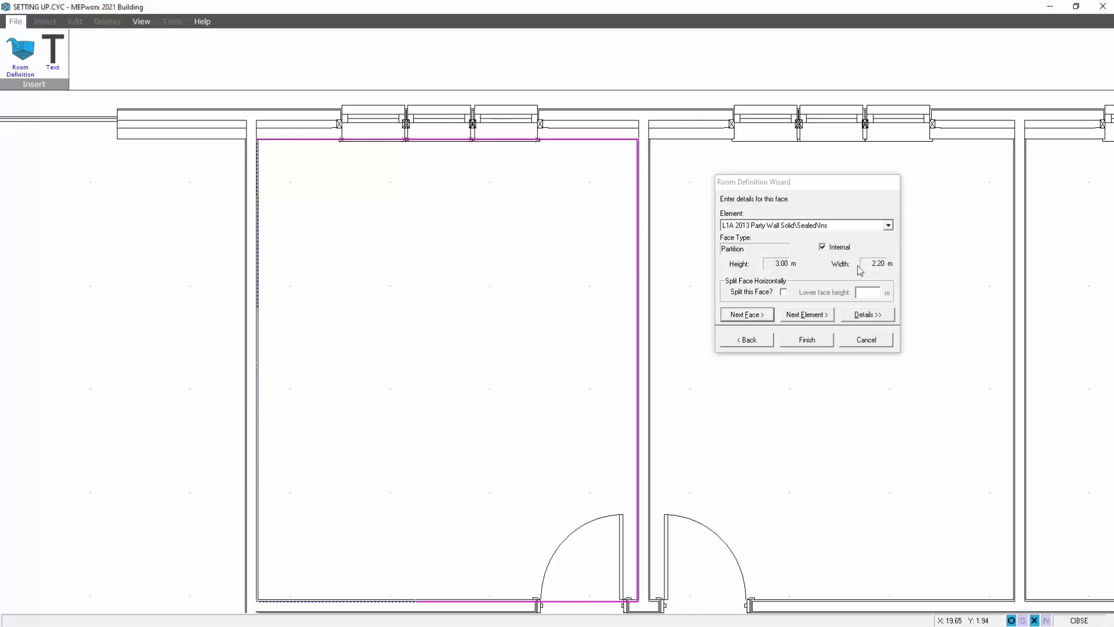
pyautogui.click(888, 226)
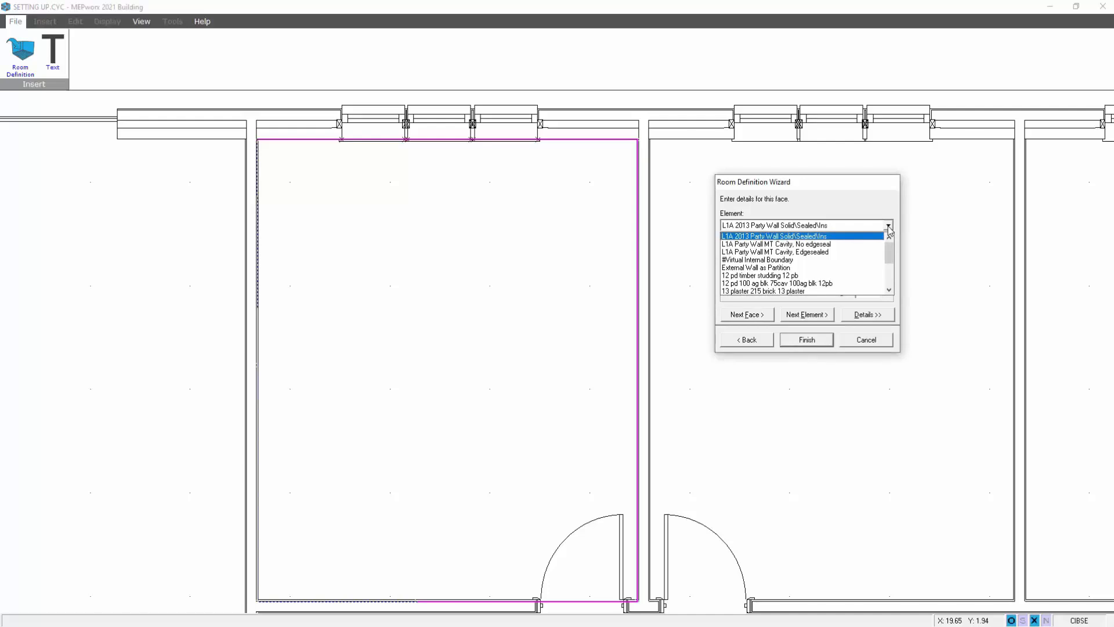
pyautogui.click(790, 276)
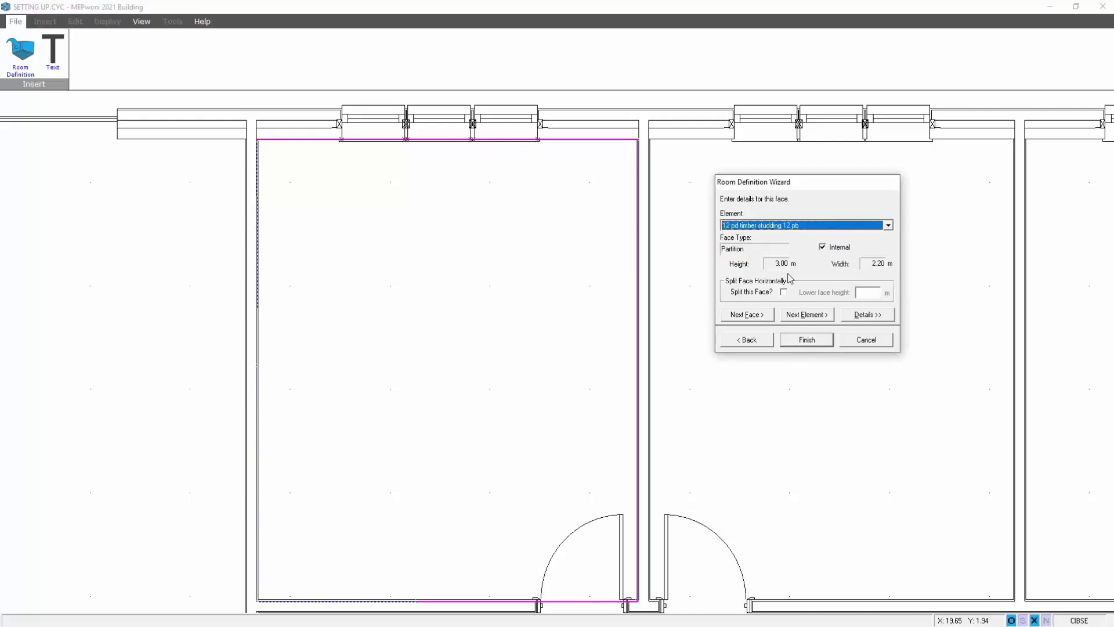
# Add a Fire Door FD30 element, 2.20 m high from 0.00 m, across the door opening and complete that face.
pyautogui.click(791, 318)
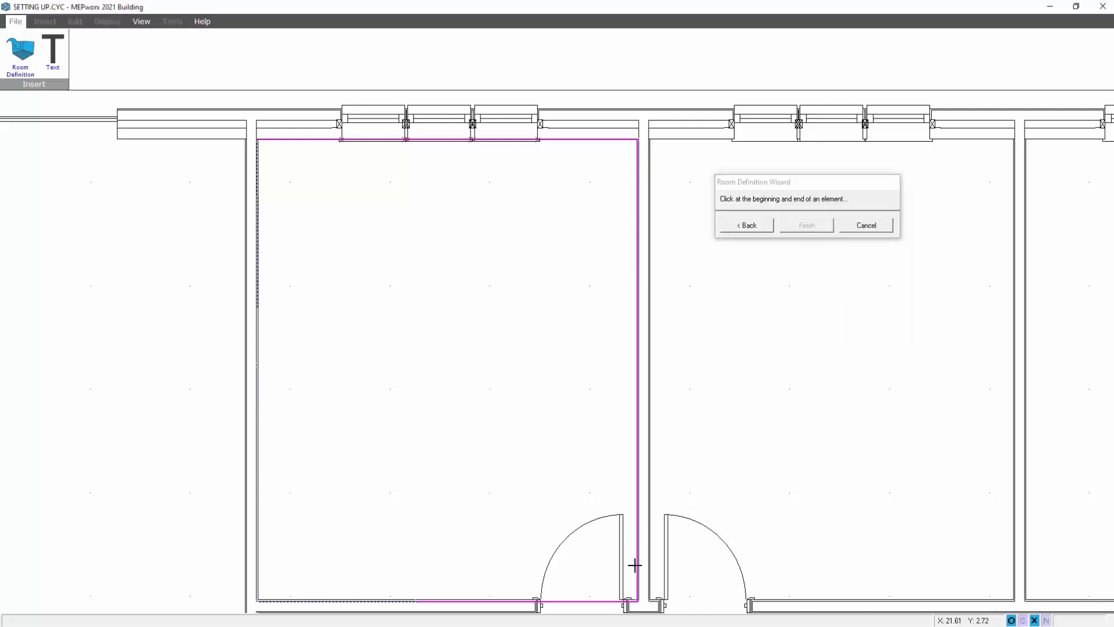
pyautogui.click(543, 606)
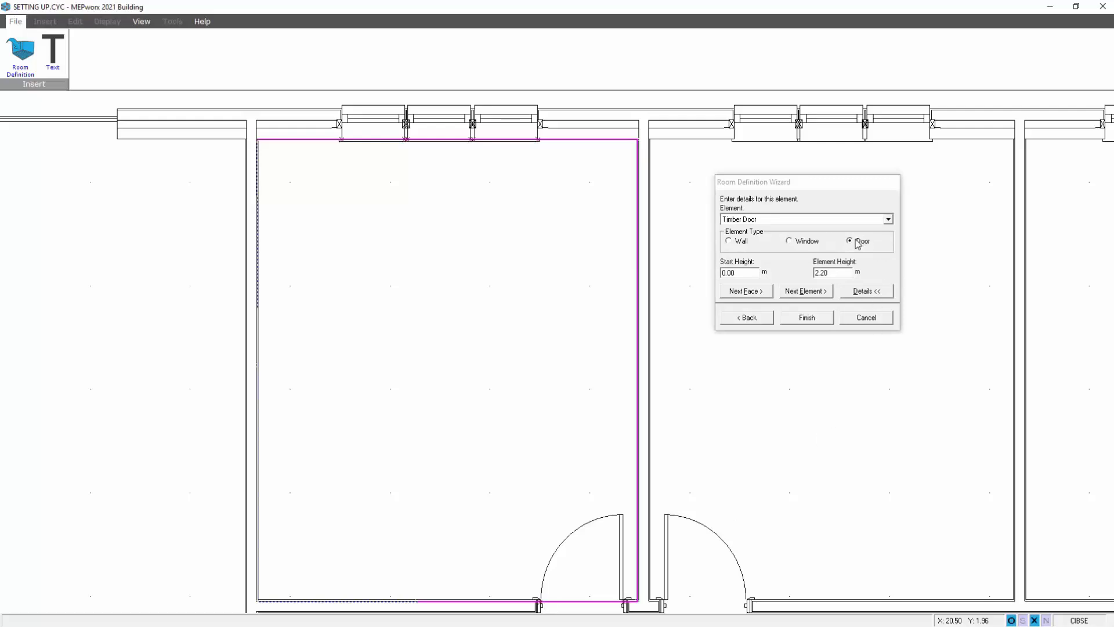
pyautogui.click(888, 220)
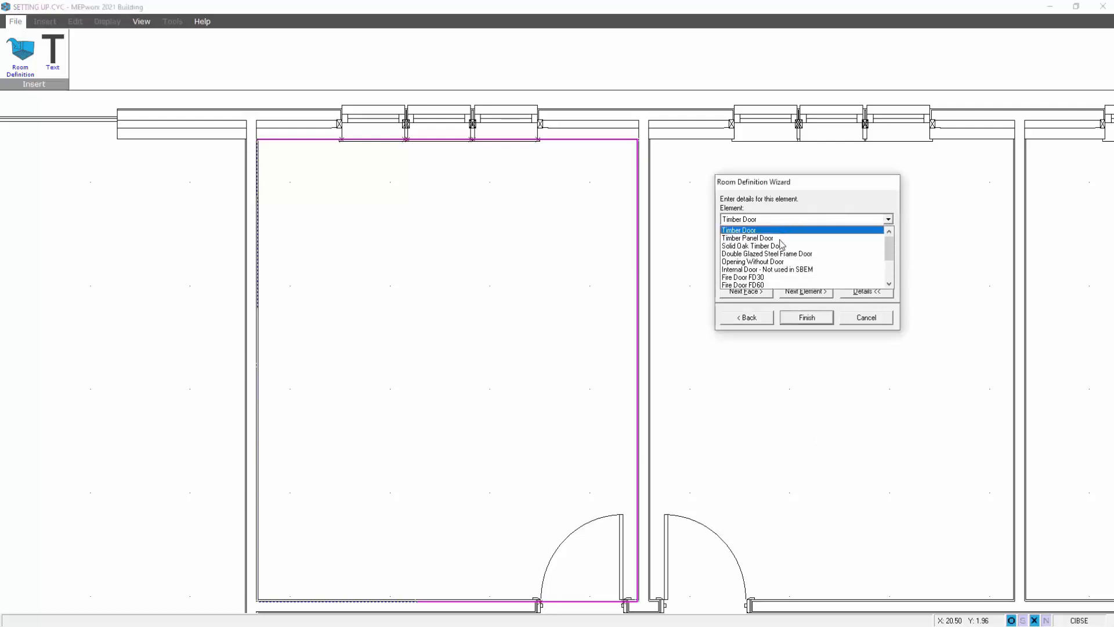
pyautogui.click(750, 278)
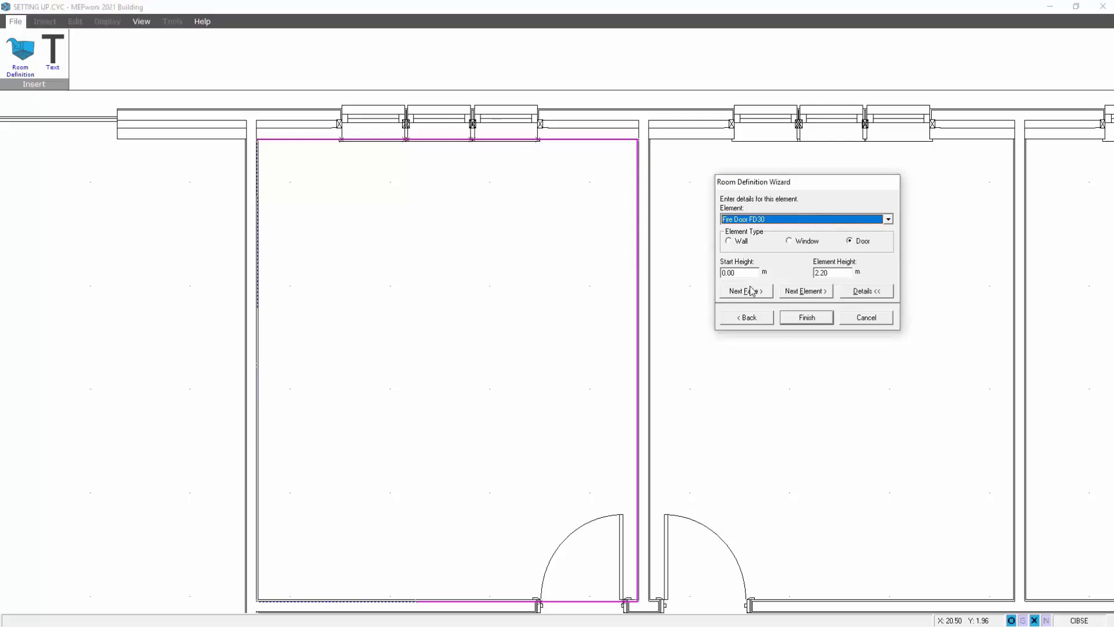
pyautogui.click(750, 294)
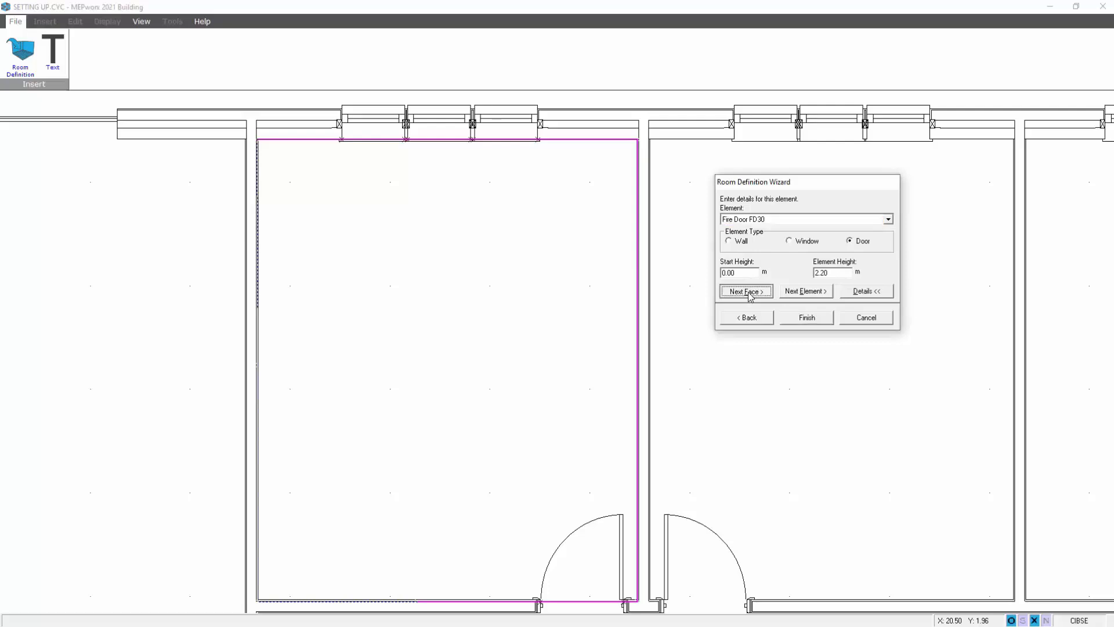
# Assign 12 pd timber studding 12 pb to the remaining corridor wall section and finish the OFFICE1 room definition.
pyautogui.click(369, 601)
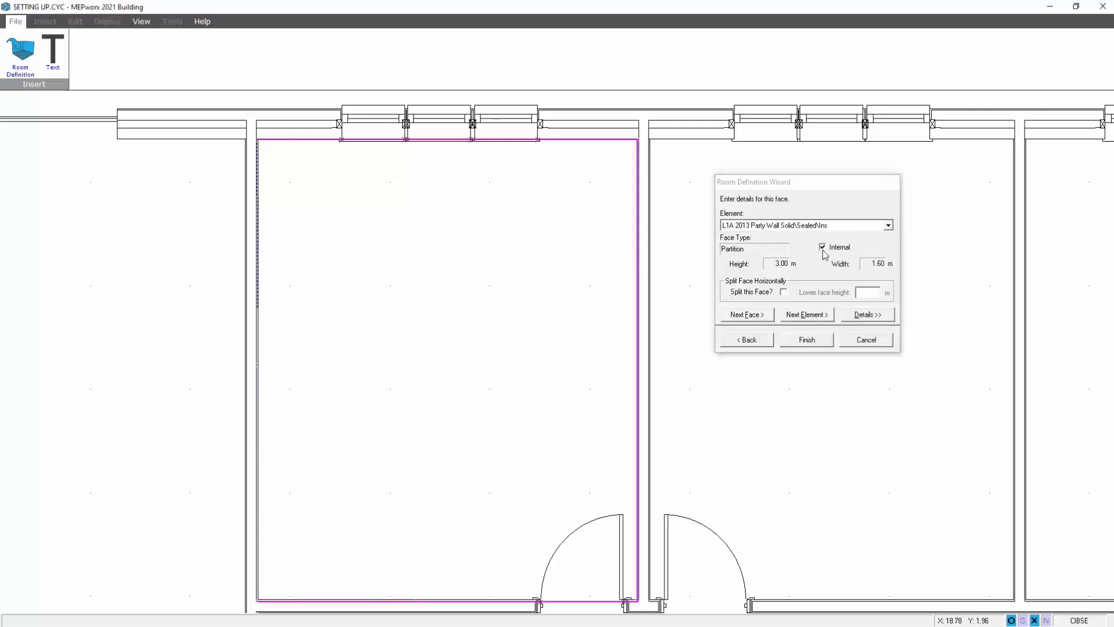
pyautogui.click(889, 226)
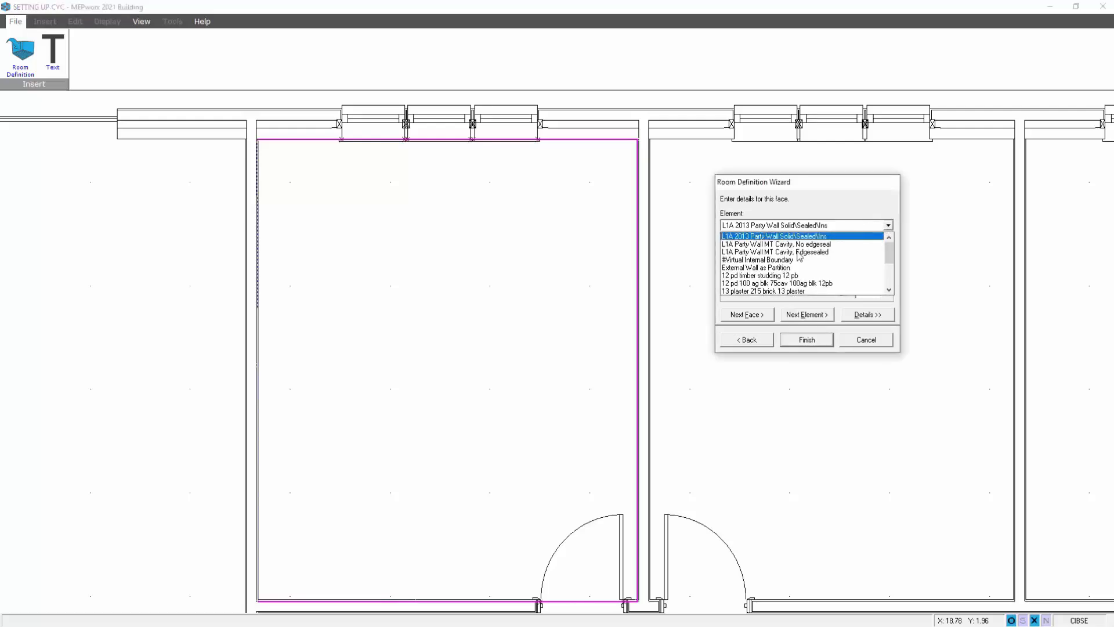
pyautogui.click(781, 275)
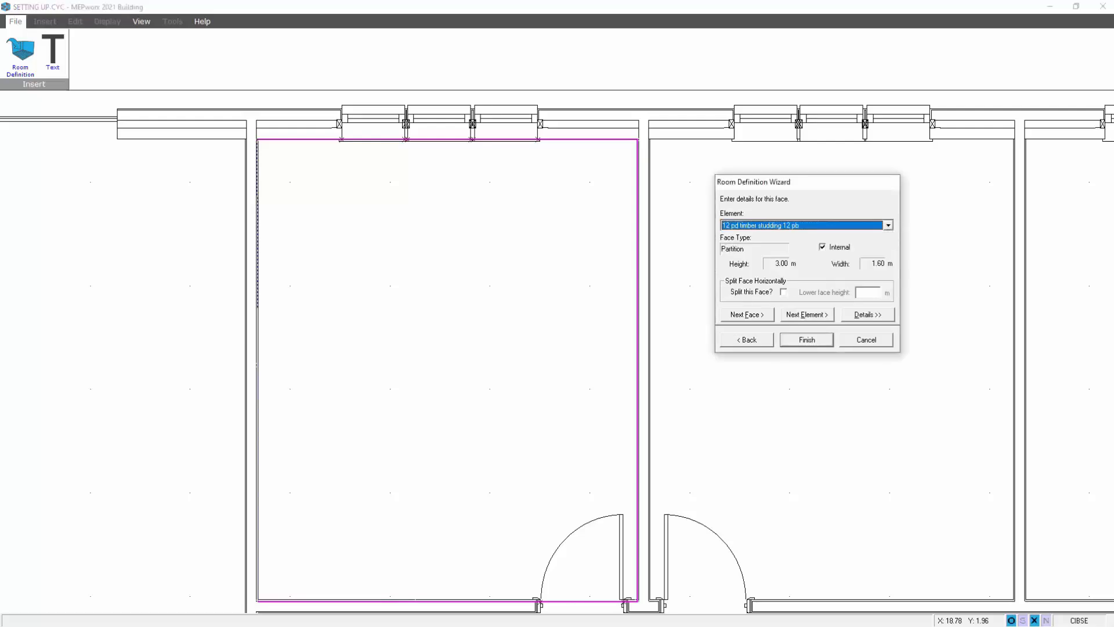
pyautogui.click(806, 341)
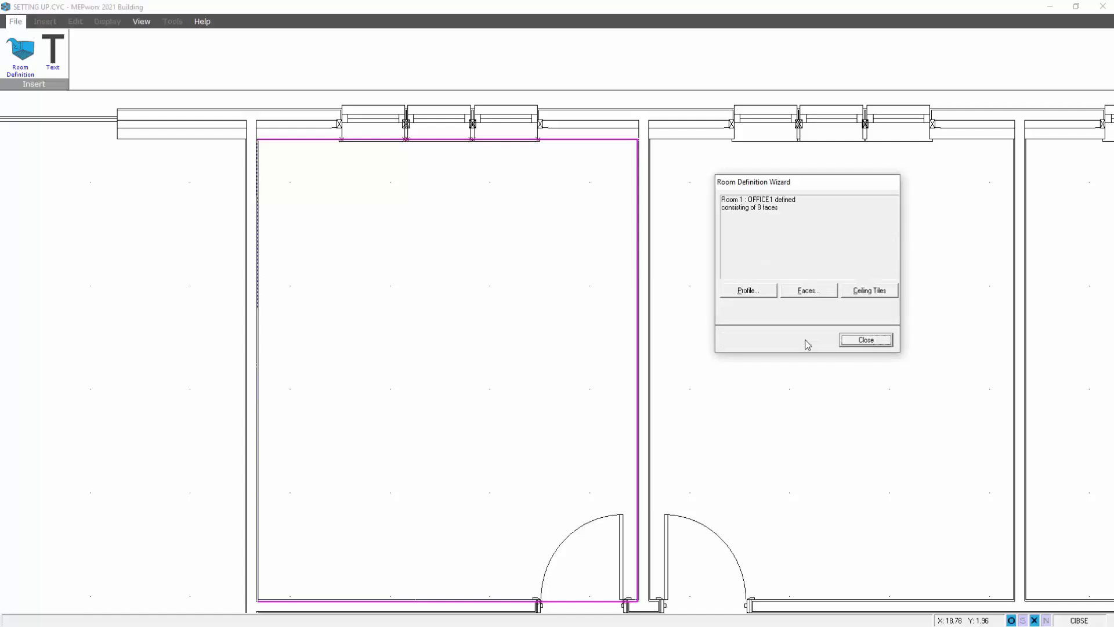
# Add 600 x 600 mm ceiling tiles to OFFICE1, placed with the tile centre at the room centre.
pyautogui.click(866, 291)
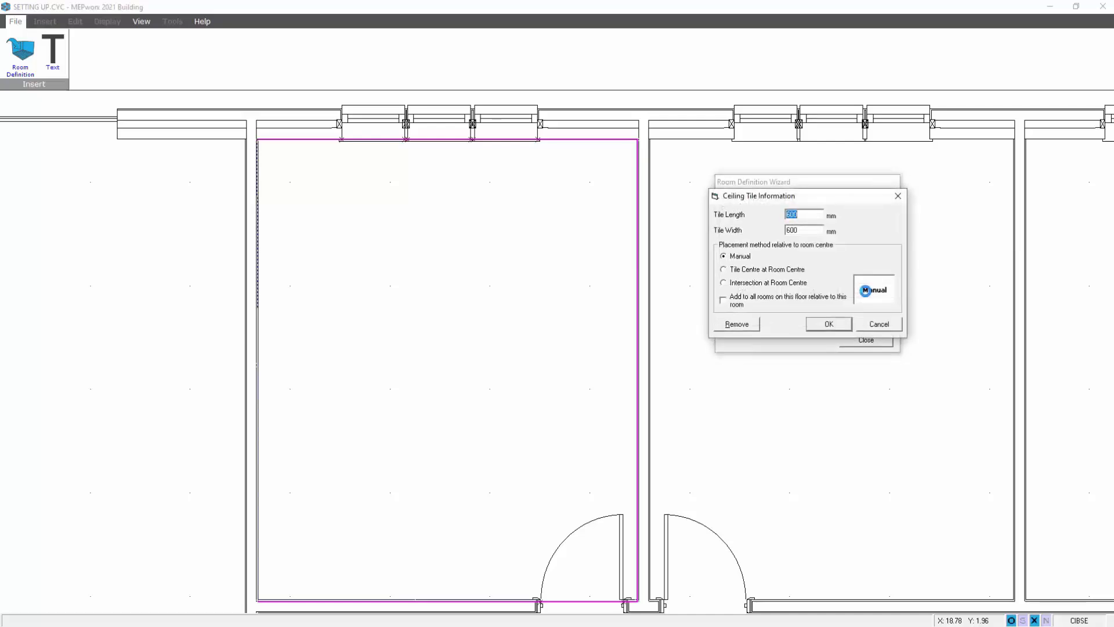
pyautogui.click(800, 229)
pyautogui.doubleClick(801, 229)
pyautogui.click(726, 270)
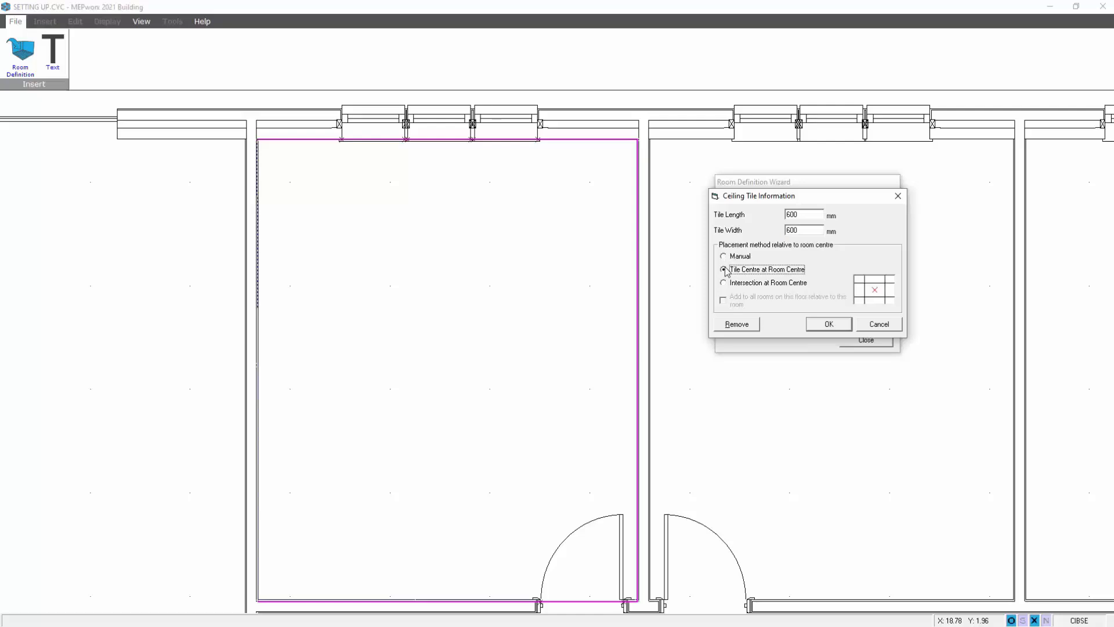
pyautogui.click(729, 284)
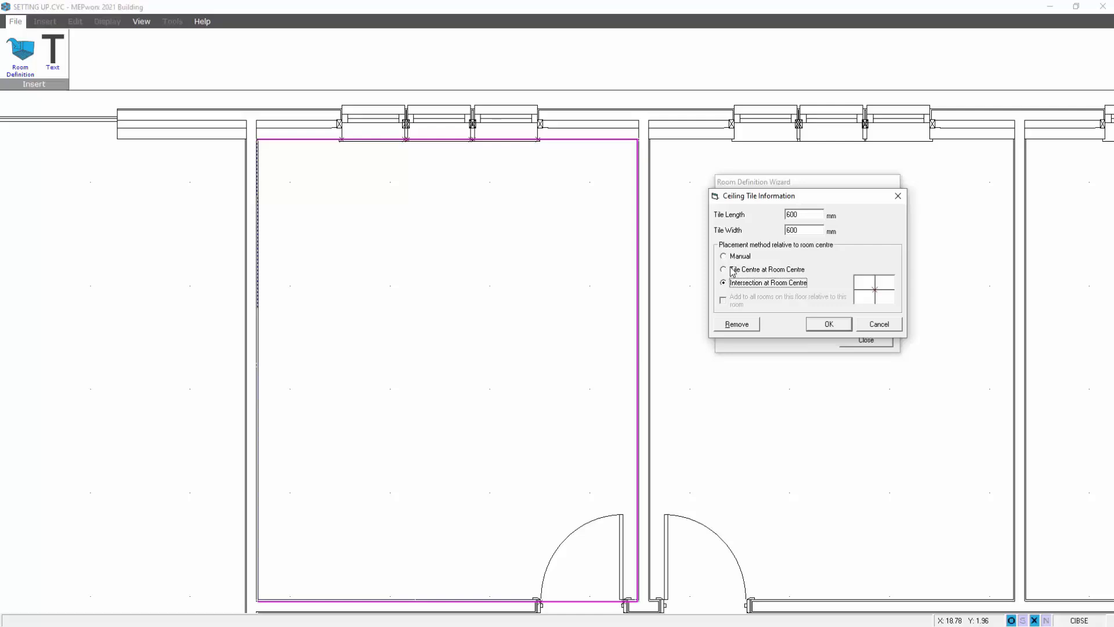
pyautogui.click(732, 270)
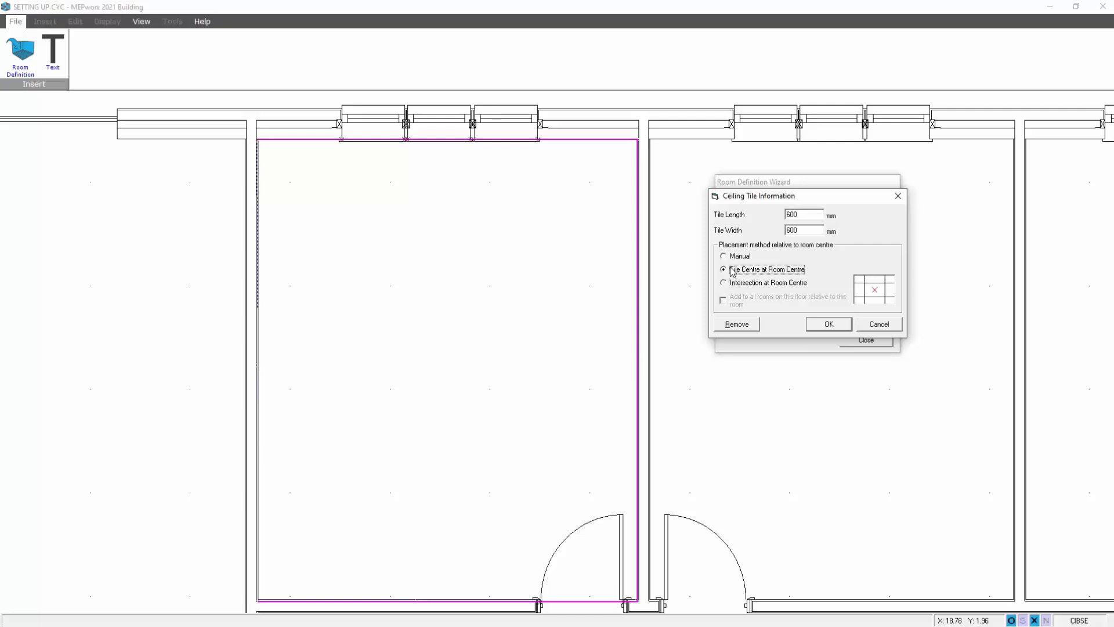
pyautogui.click(829, 325)
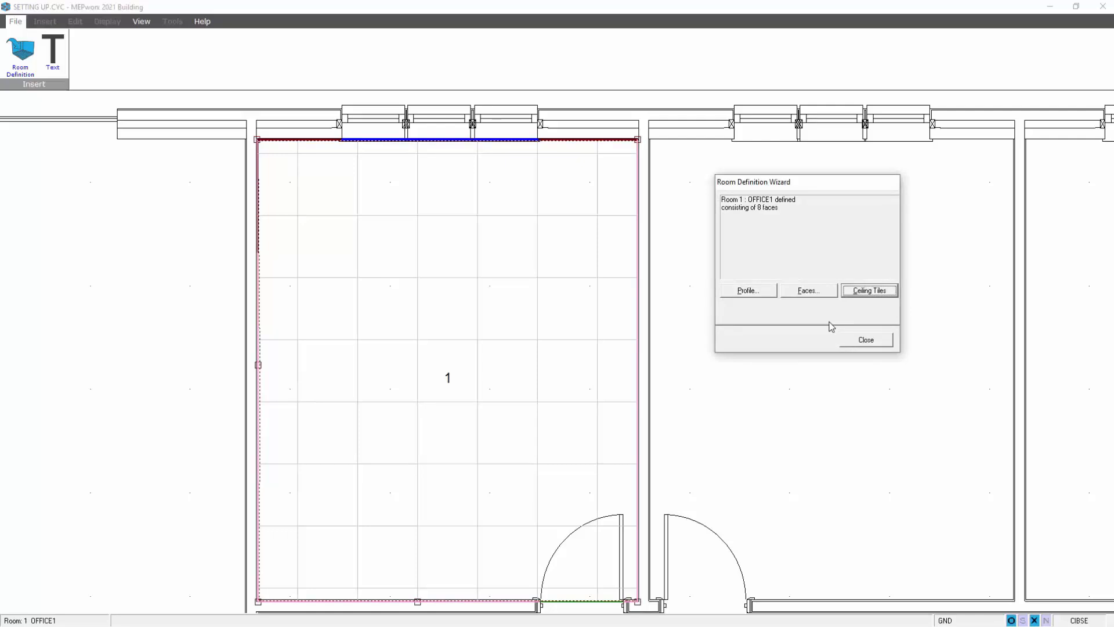
# Review the ventilation, people, lights and equipment settings in OFFICE1's room profile.
pyautogui.click(746, 290)
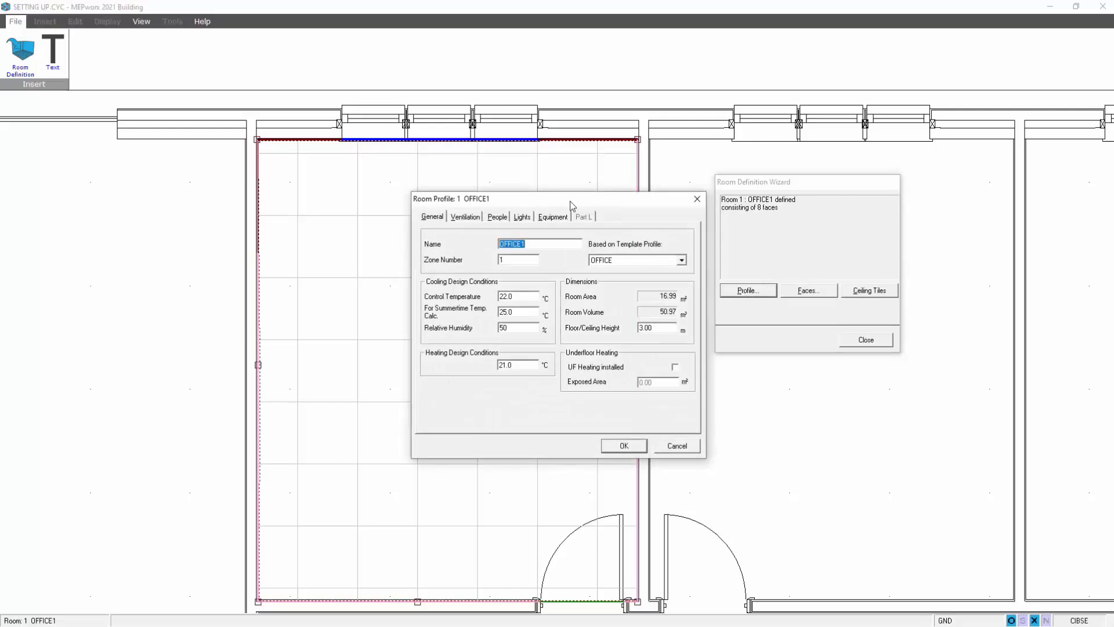
pyautogui.click(472, 217)
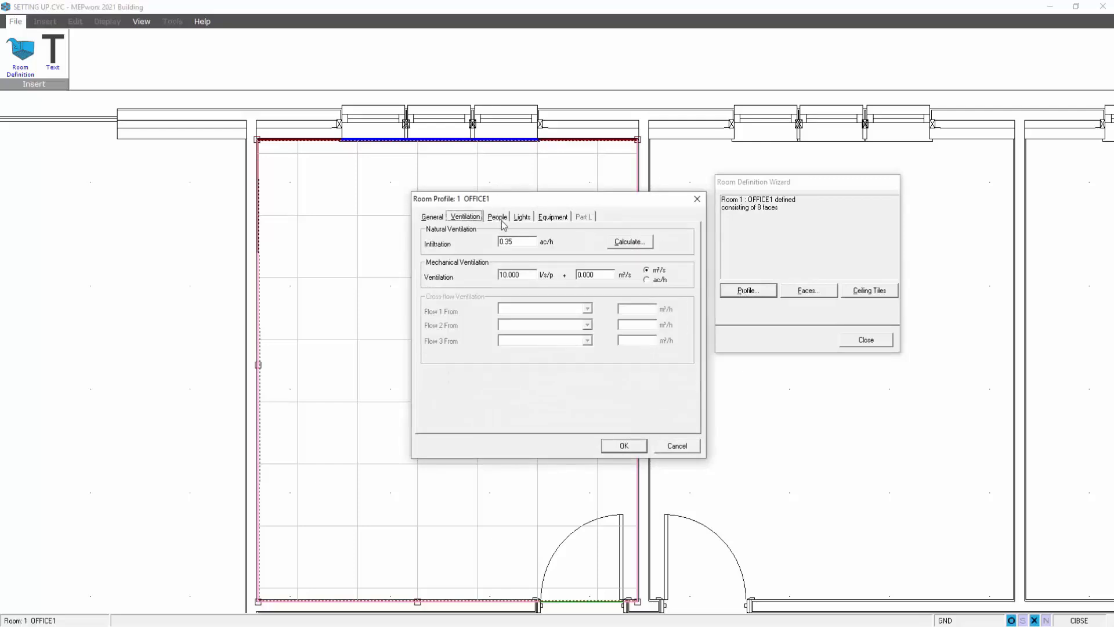
pyautogui.click(500, 218)
pyautogui.click(523, 217)
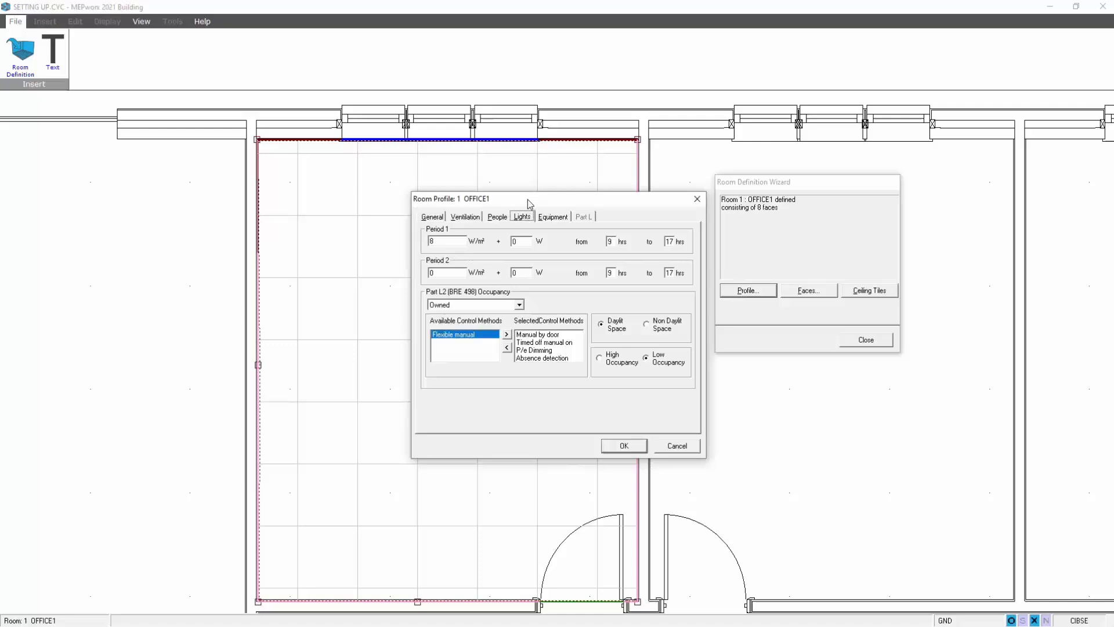
pyautogui.click(553, 217)
pyautogui.click(634, 445)
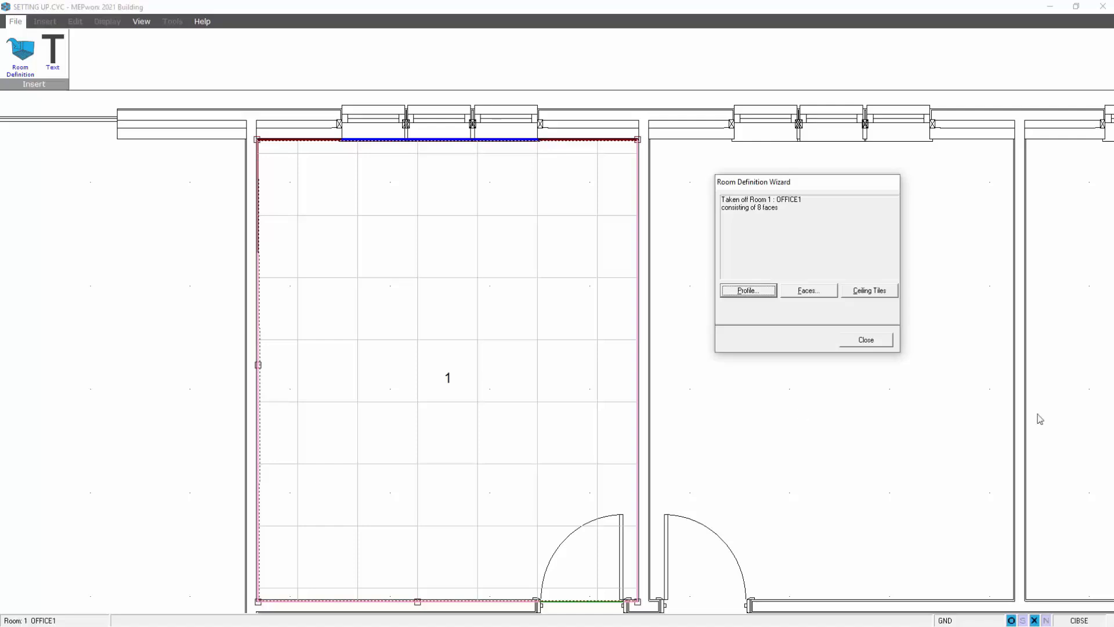
# Open OFFICE1's face data and inspect the internal doors, internal windows and partition elements of partition face 3.
pyautogui.click(806, 292)
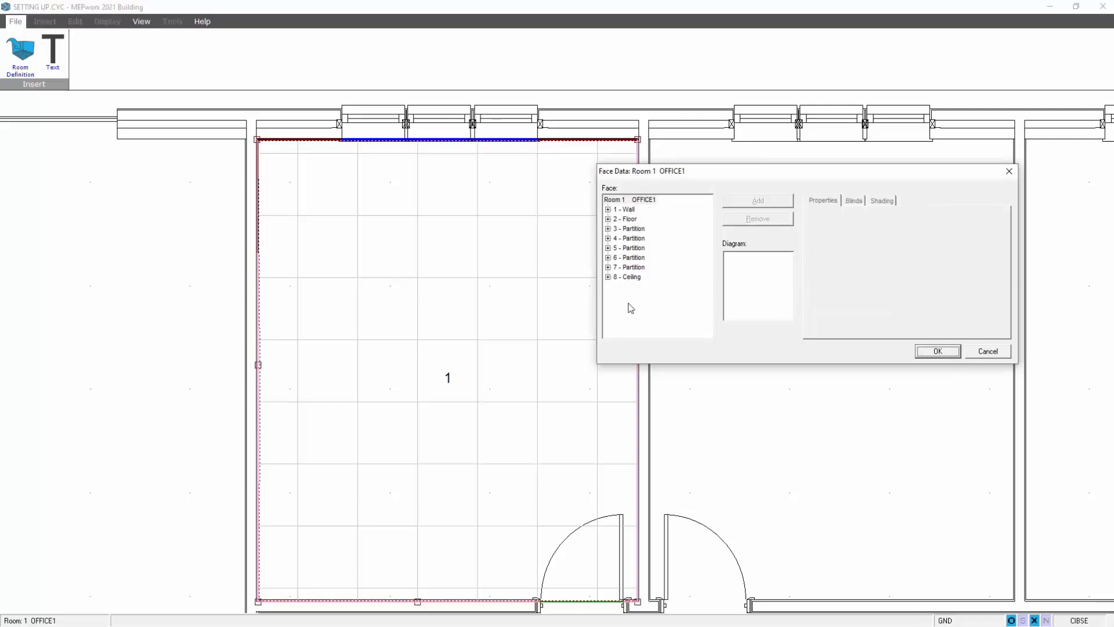
pyautogui.click(608, 229)
pyautogui.click(637, 239)
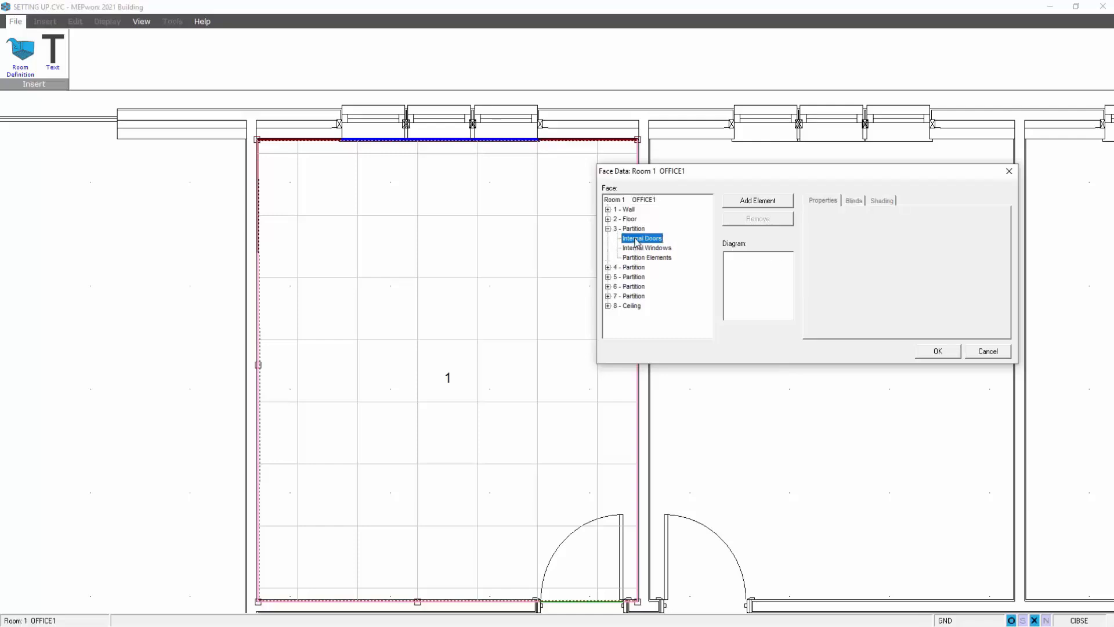
pyautogui.click(638, 248)
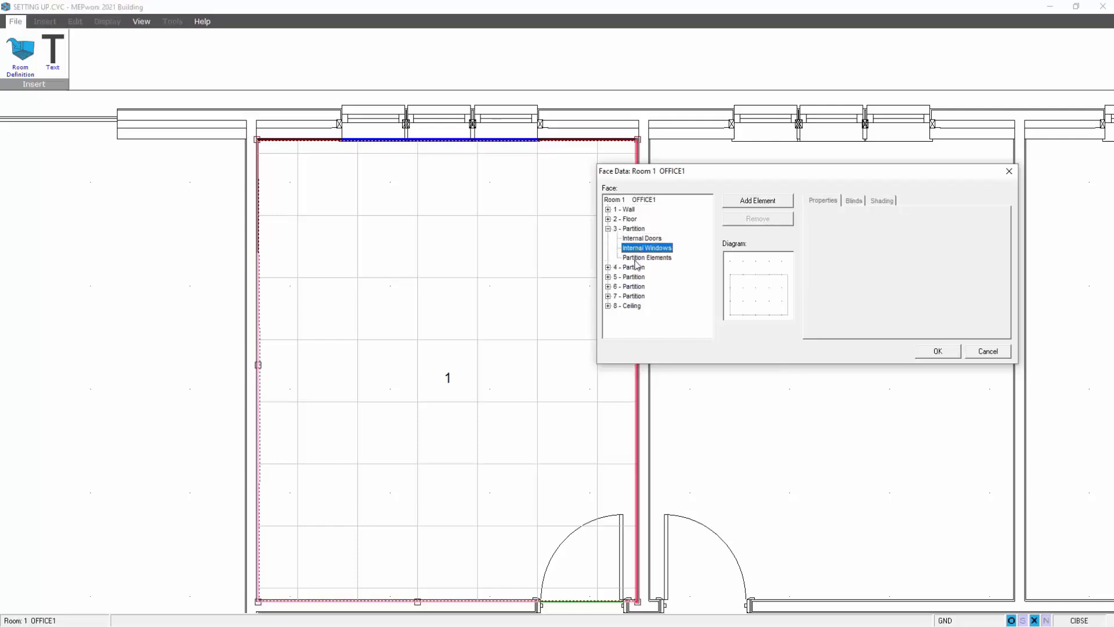
pyautogui.click(639, 259)
pyautogui.moveTo(702, 179); pyautogui.dragTo(803, 180)
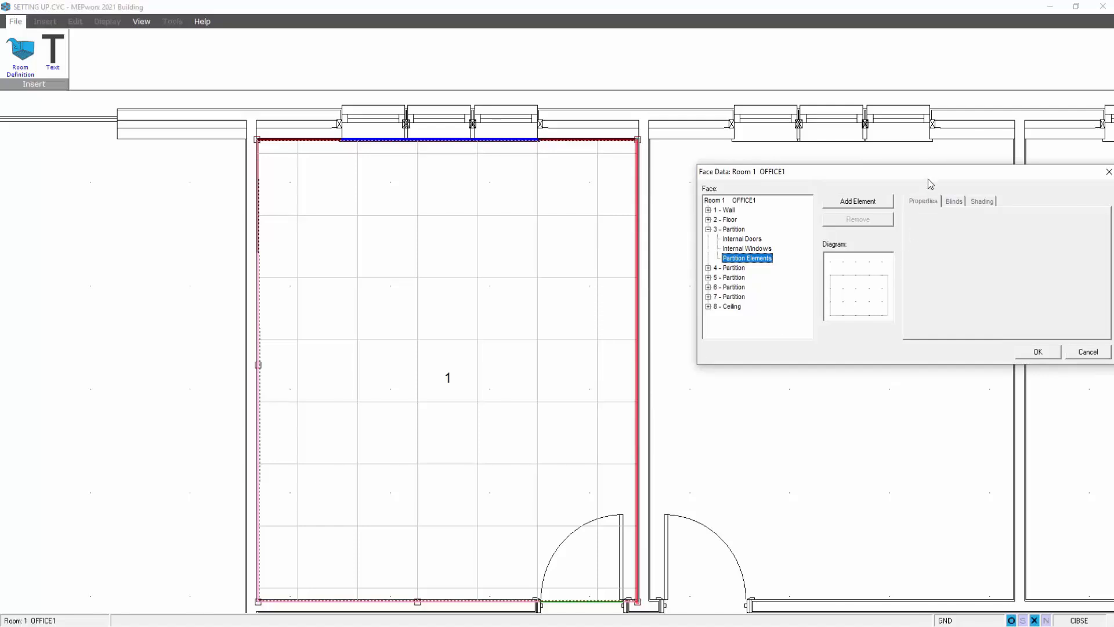
# Check the exposure options and element type of partition face 3, keeping Temperature Difference and 12 pd timber studding 12 pb.
pyautogui.click(703, 243)
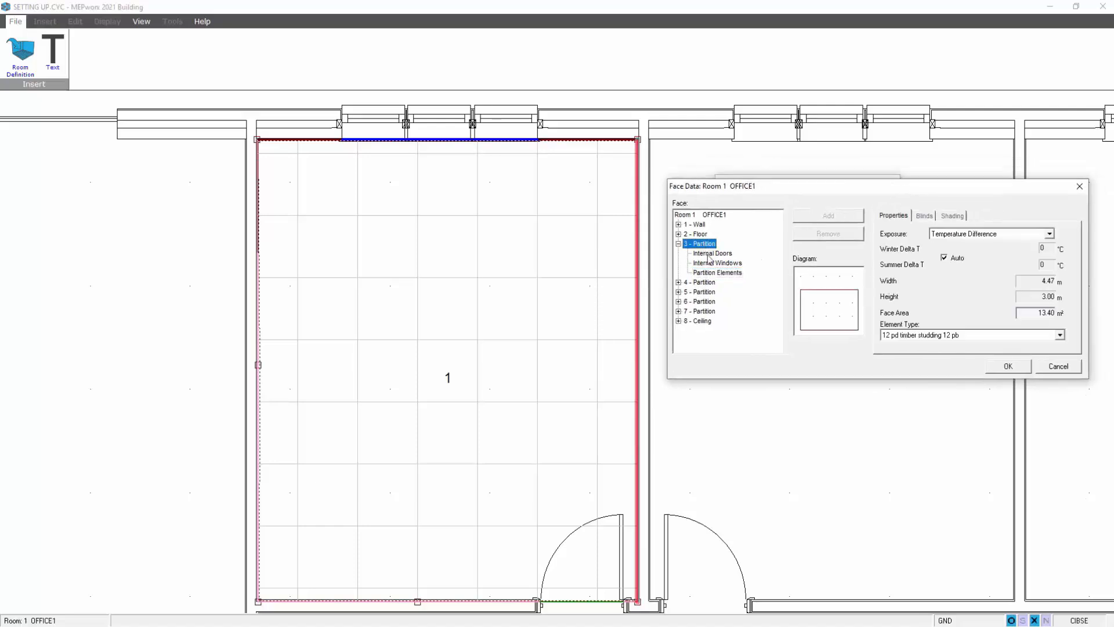
pyautogui.click(1051, 234)
pyautogui.click(1051, 235)
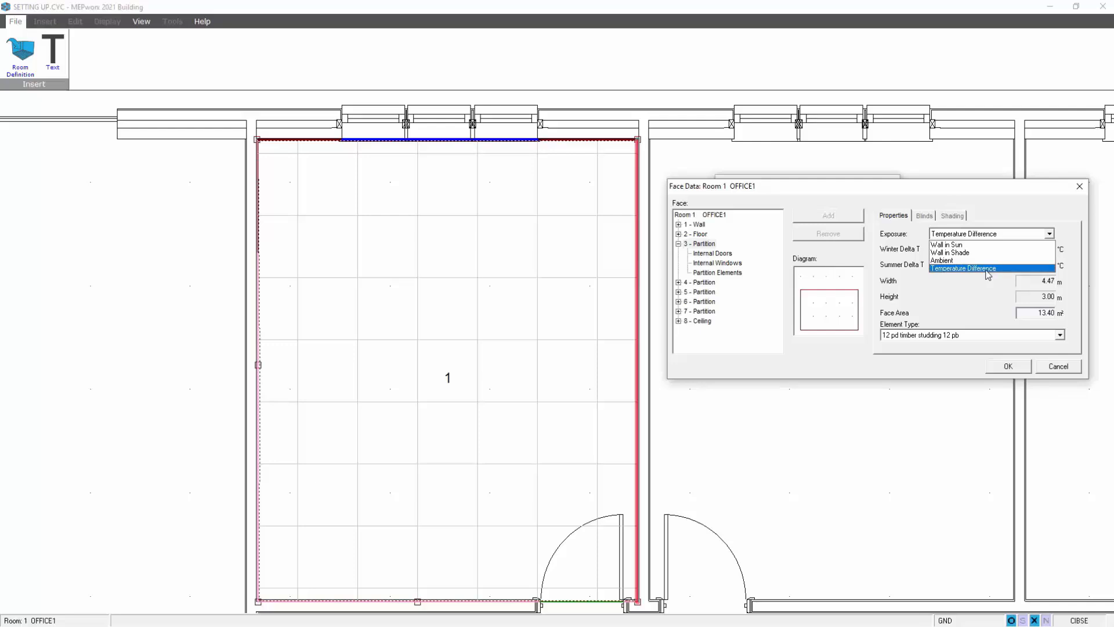
pyautogui.click(989, 269)
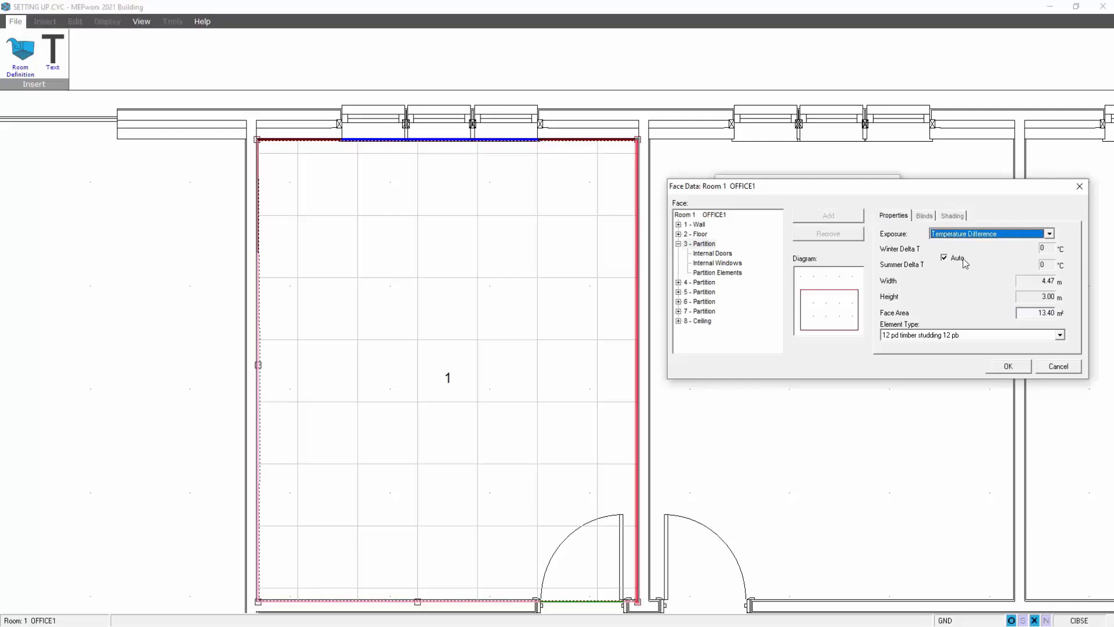
pyautogui.click(1060, 336)
pyautogui.click(1060, 335)
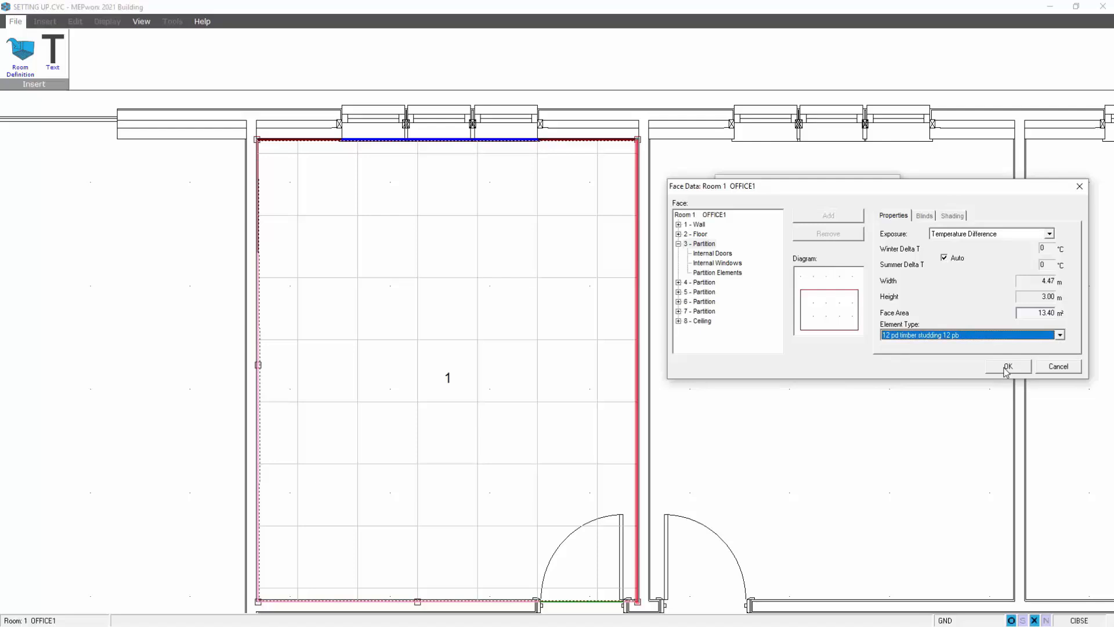
# Examine the properties of the three external windows on wall face 1, including start position, sill height, width and height.
pyautogui.click(679, 225)
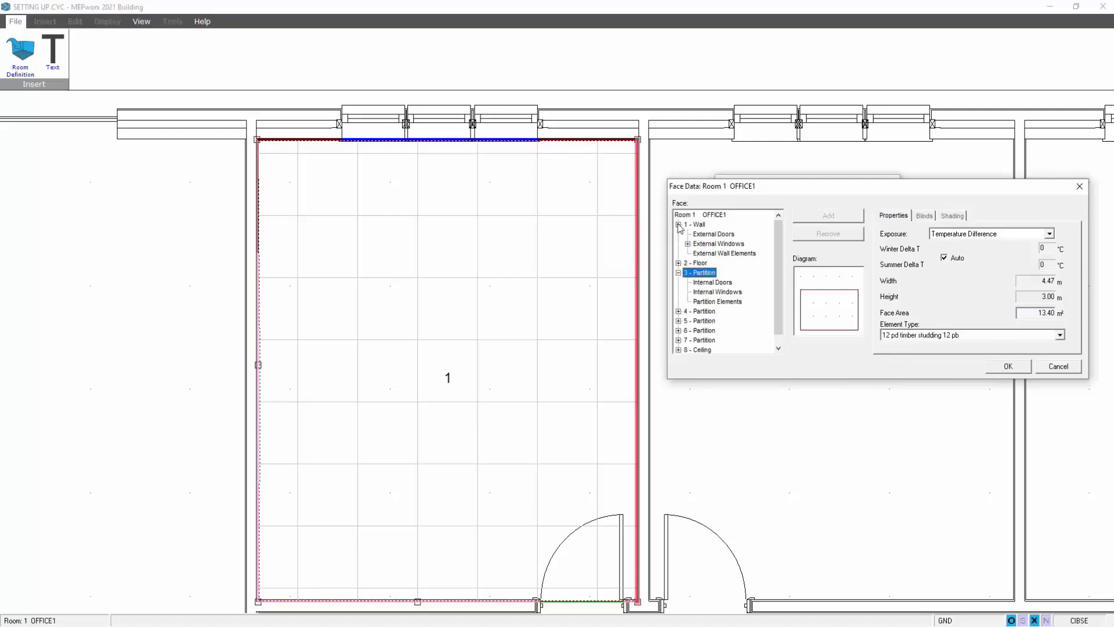
pyautogui.click(688, 244)
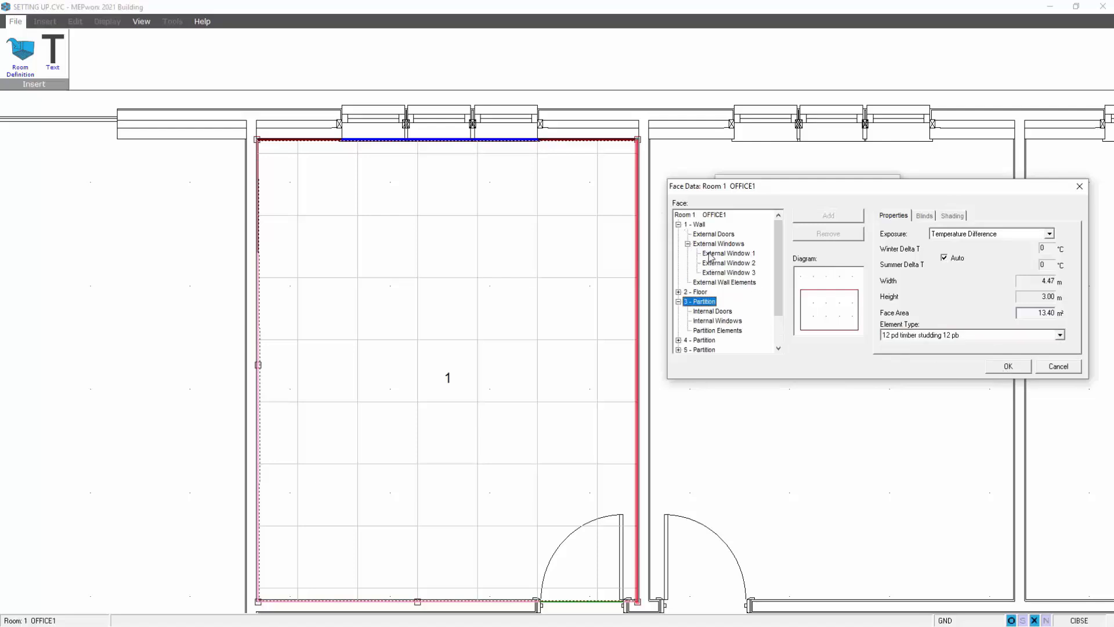
pyautogui.click(720, 253)
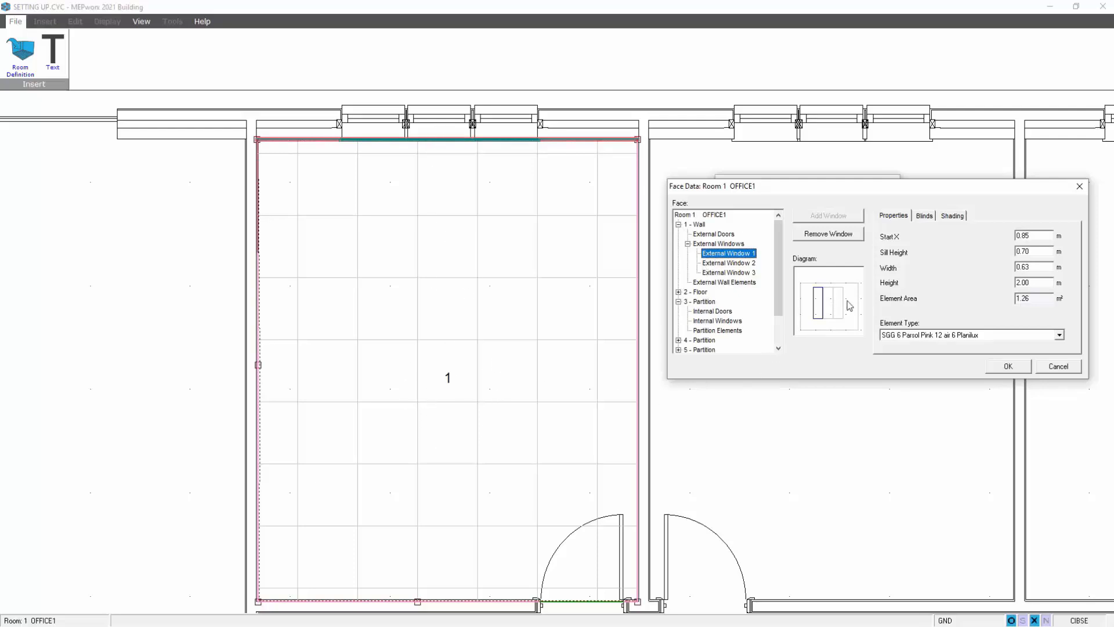
pyautogui.click(746, 263)
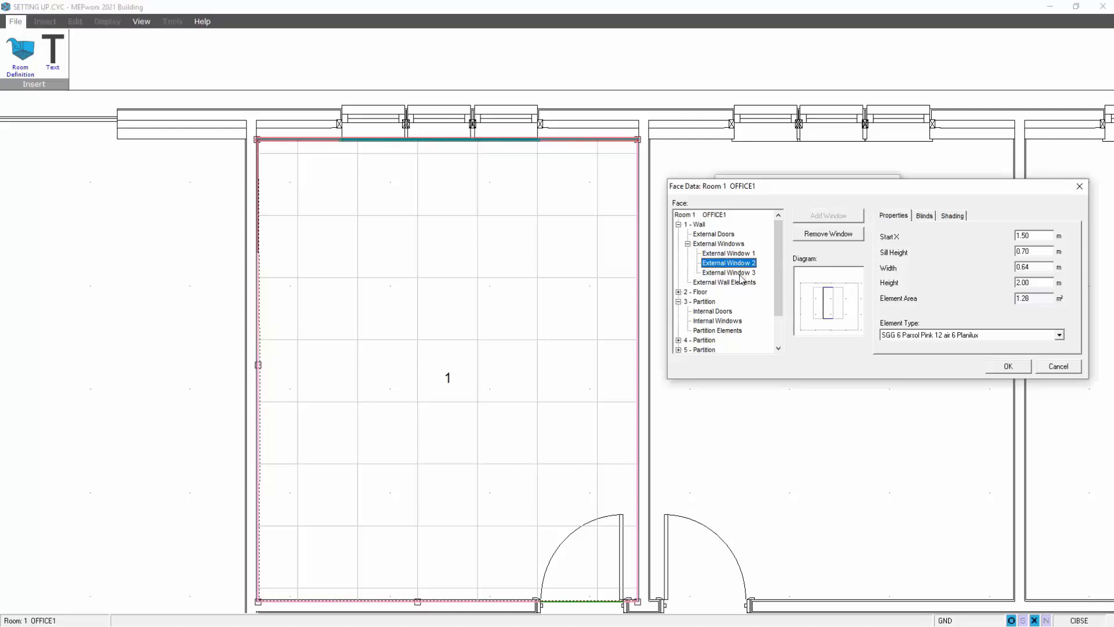
pyautogui.click(744, 273)
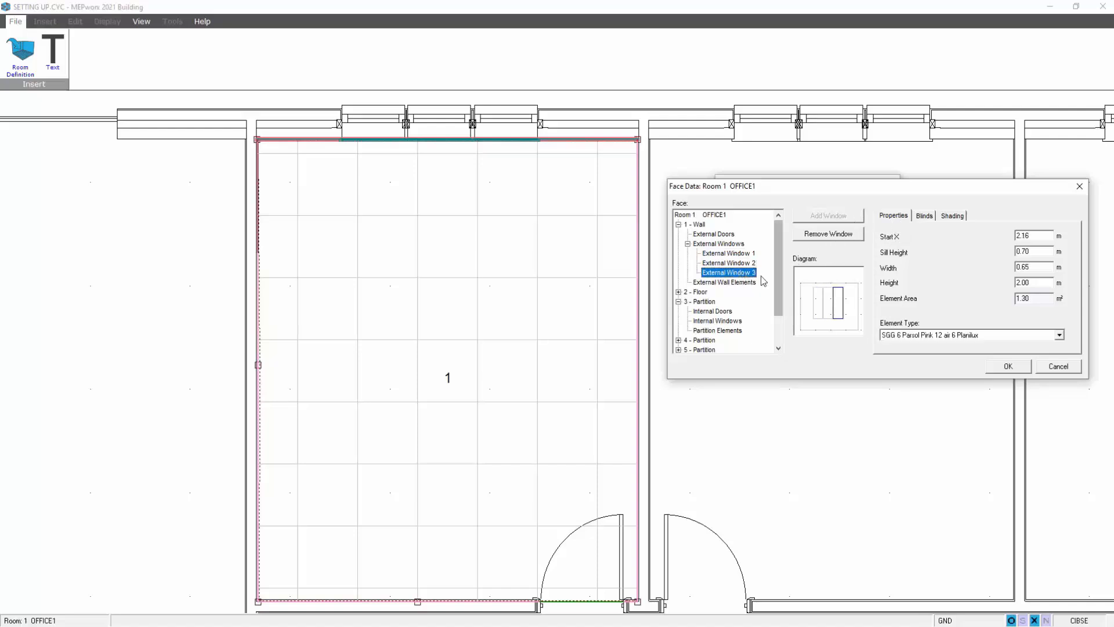
pyautogui.click(1028, 250)
pyautogui.click(1033, 234)
pyautogui.click(1034, 265)
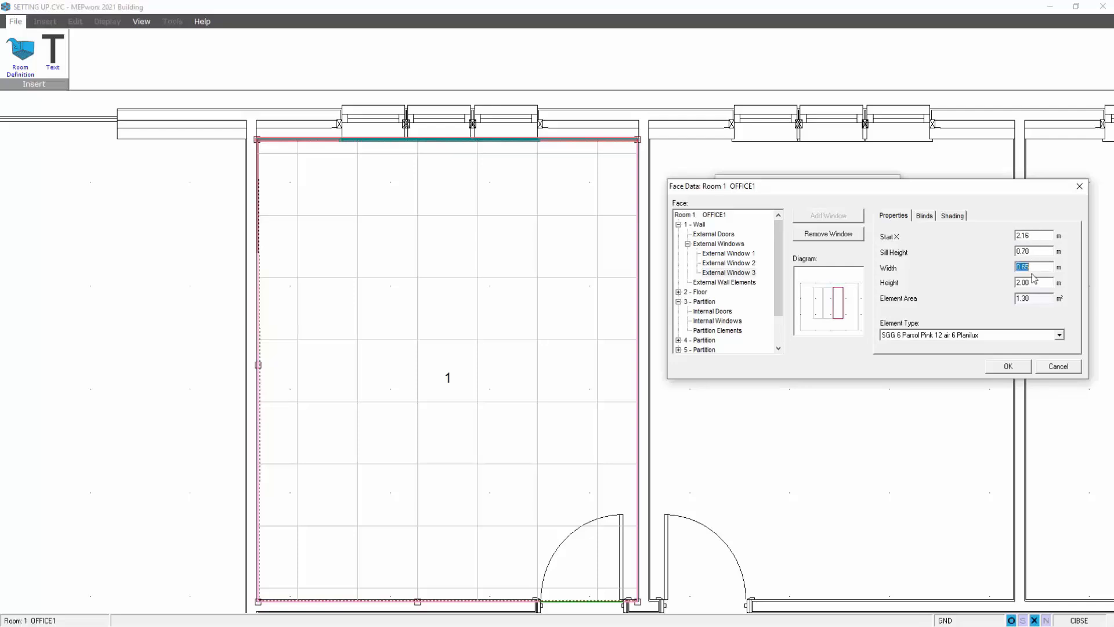
pyautogui.click(1033, 283)
# Accept OFFICE1's face data and leave the Room Definition Wizard without defining Room 2.
pyautogui.click(704, 244)
pyautogui.click(679, 224)
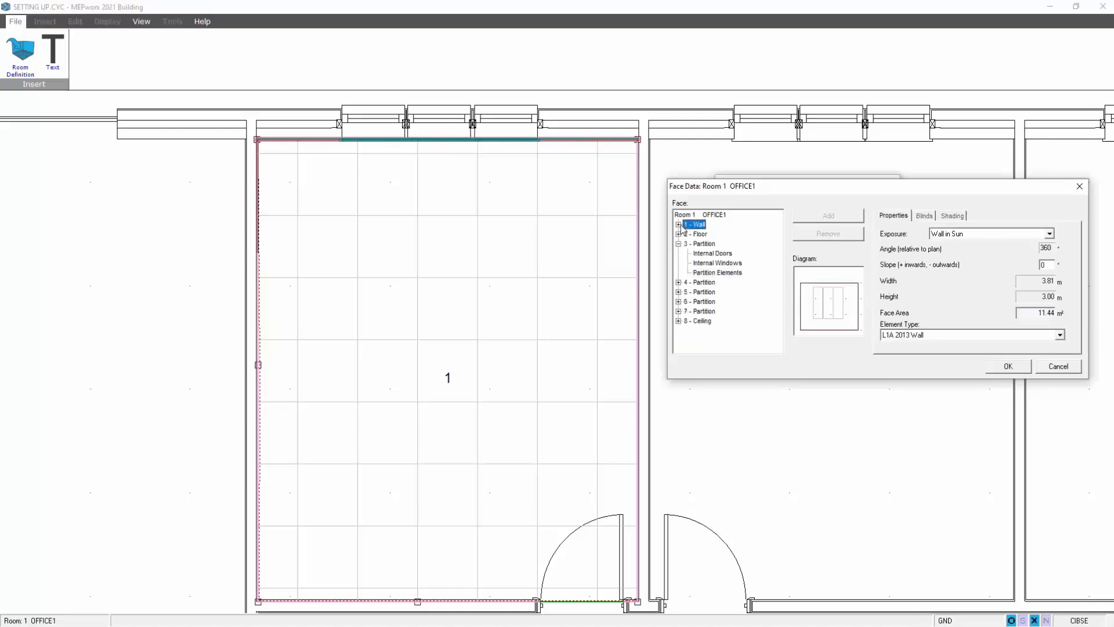
pyautogui.click(1005, 367)
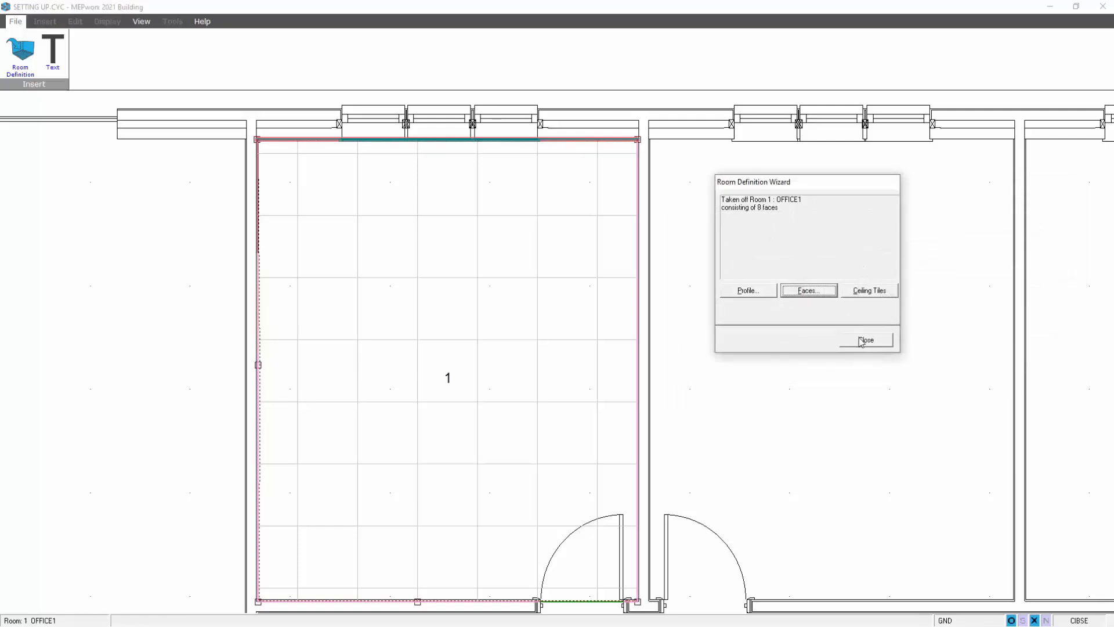
pyautogui.click(864, 340)
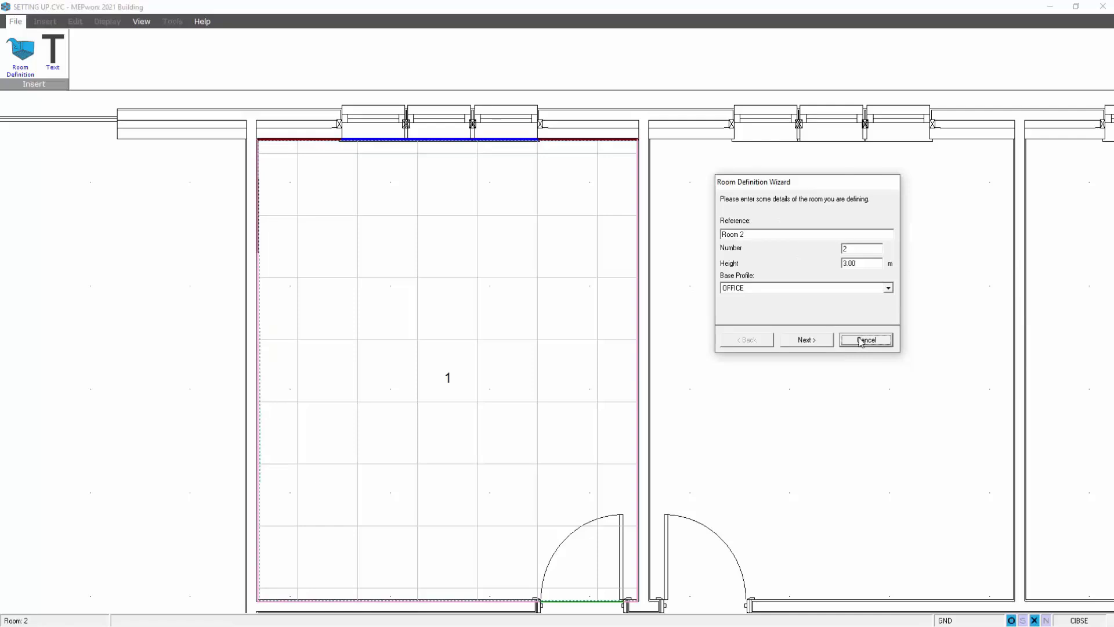
pyautogui.click(865, 340)
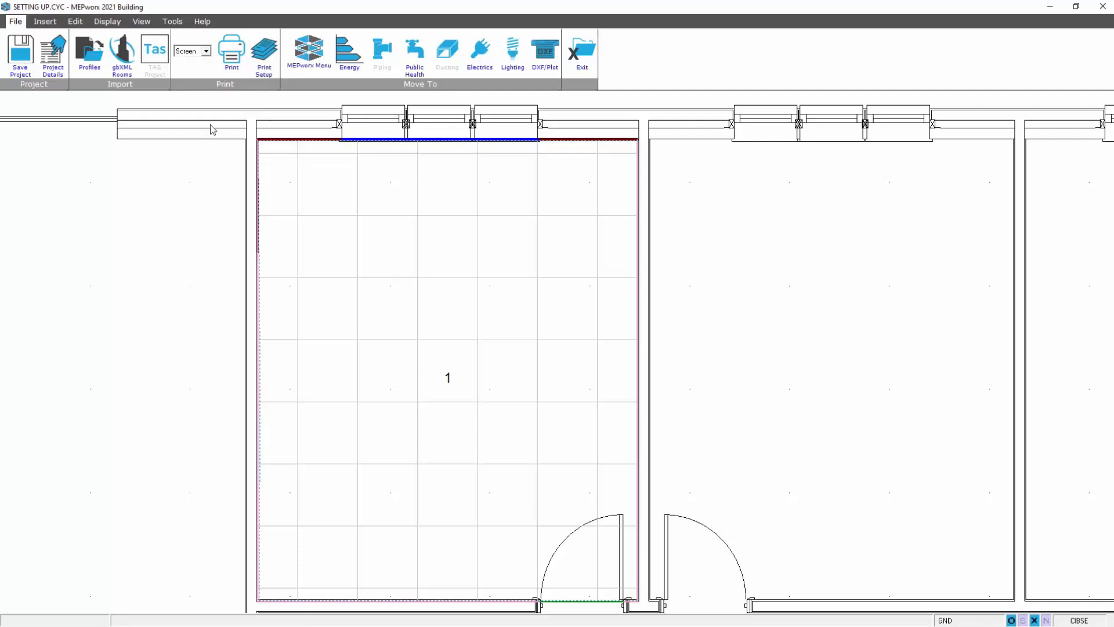
# Set the display options to show room names instead of room numbers, with text shown at a fixed size.
pyautogui.click(103, 22)
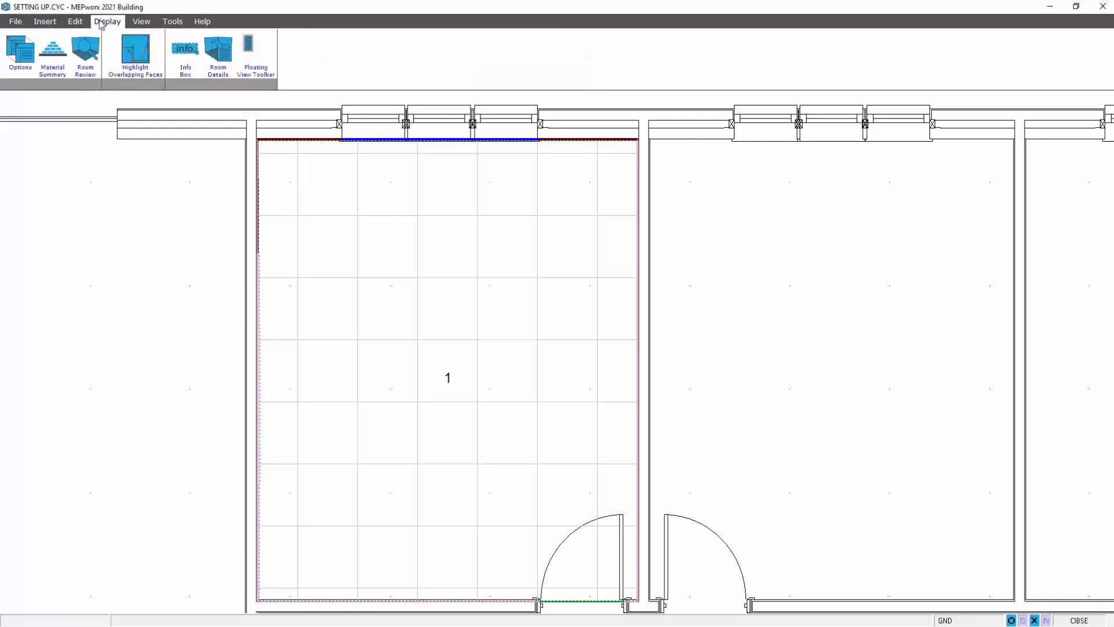
pyautogui.click(23, 52)
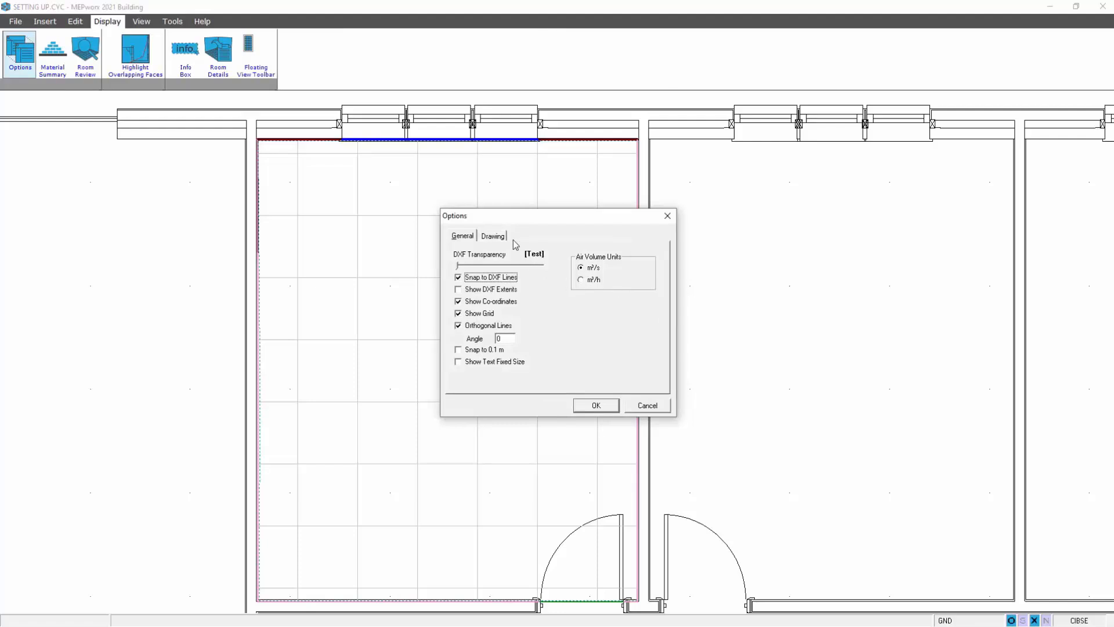
pyautogui.click(492, 236)
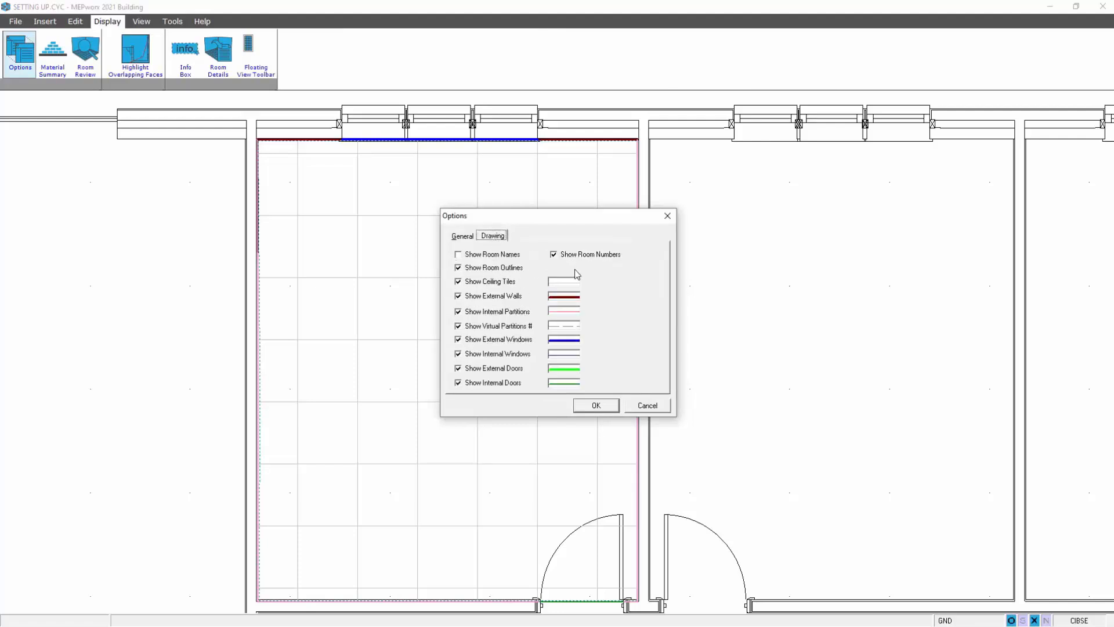
pyautogui.click(553, 255)
pyautogui.click(458, 254)
pyautogui.click(457, 236)
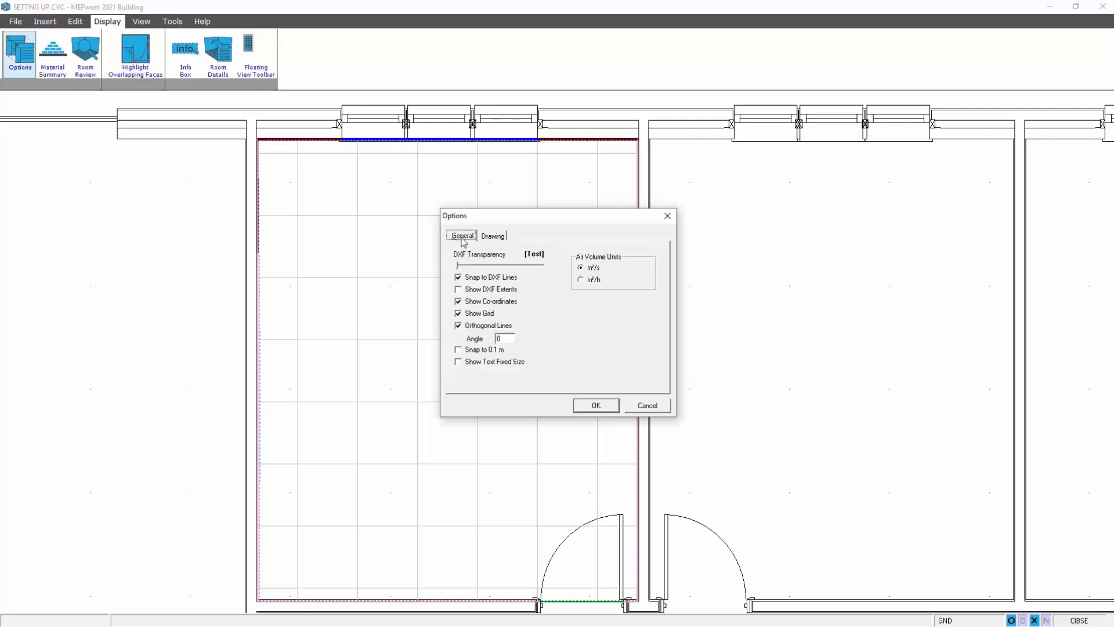
pyautogui.click(458, 363)
pyautogui.click(592, 408)
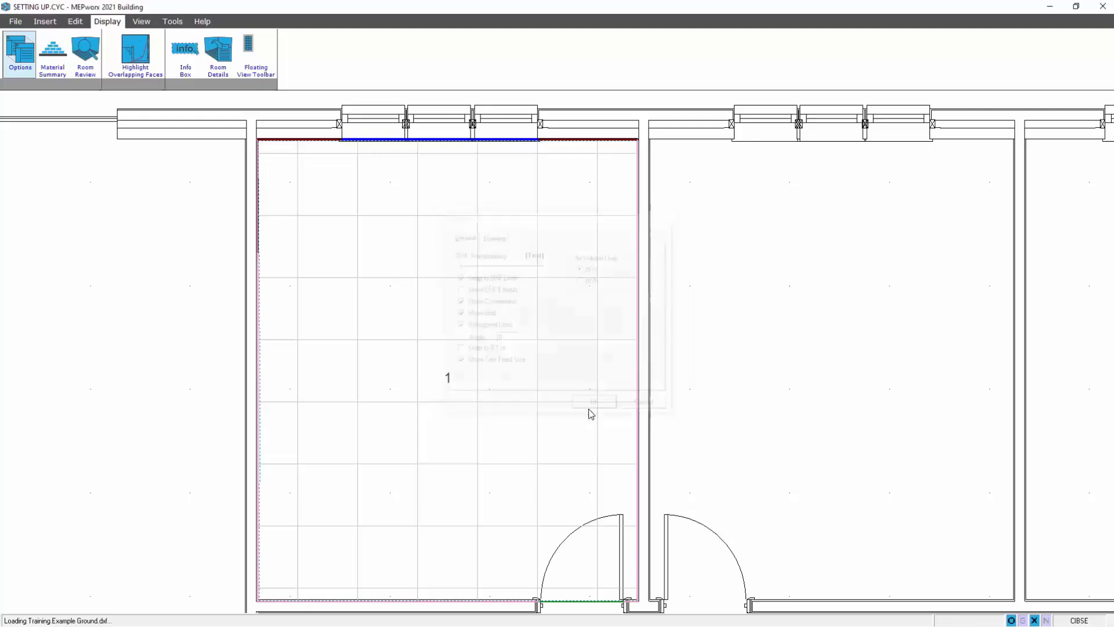
# Check the OFFICE1 name label on the ground-floor plan at close and full-plan views.
pyautogui.scroll(2, 552, 424)
pyautogui.scroll(-1, 552, 424)
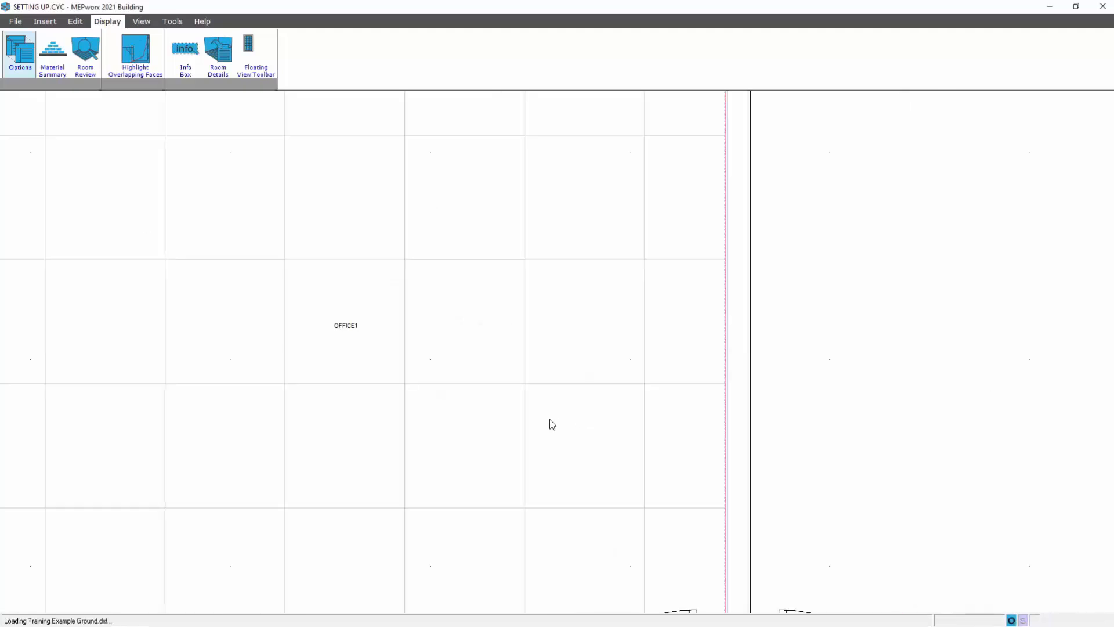
pyautogui.scroll(-4, 552, 425)
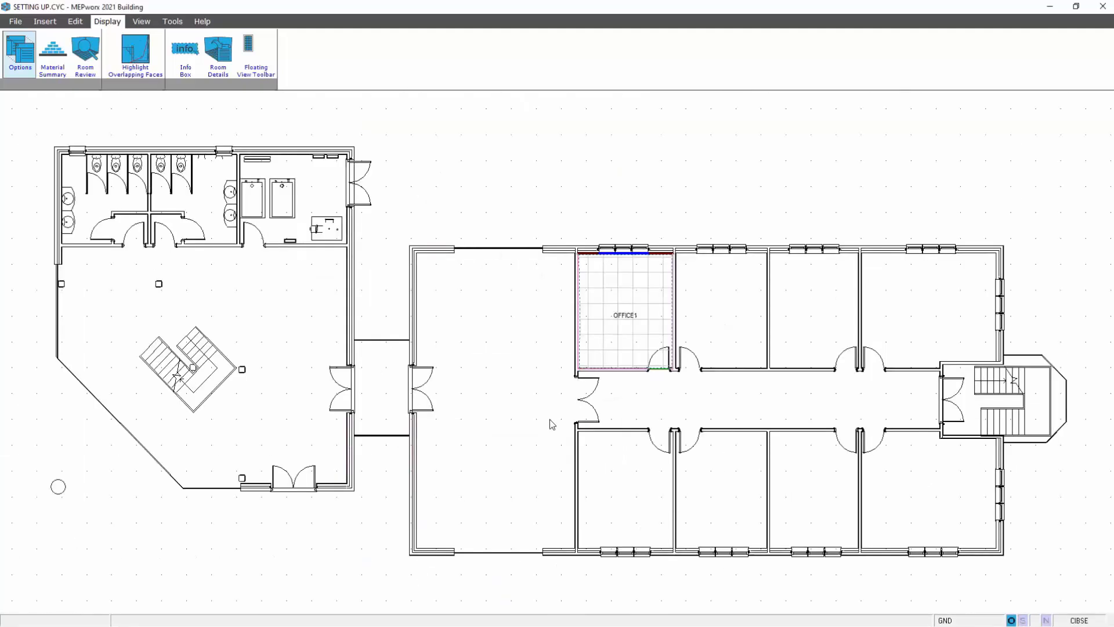
pyautogui.scroll(4, 552, 425)
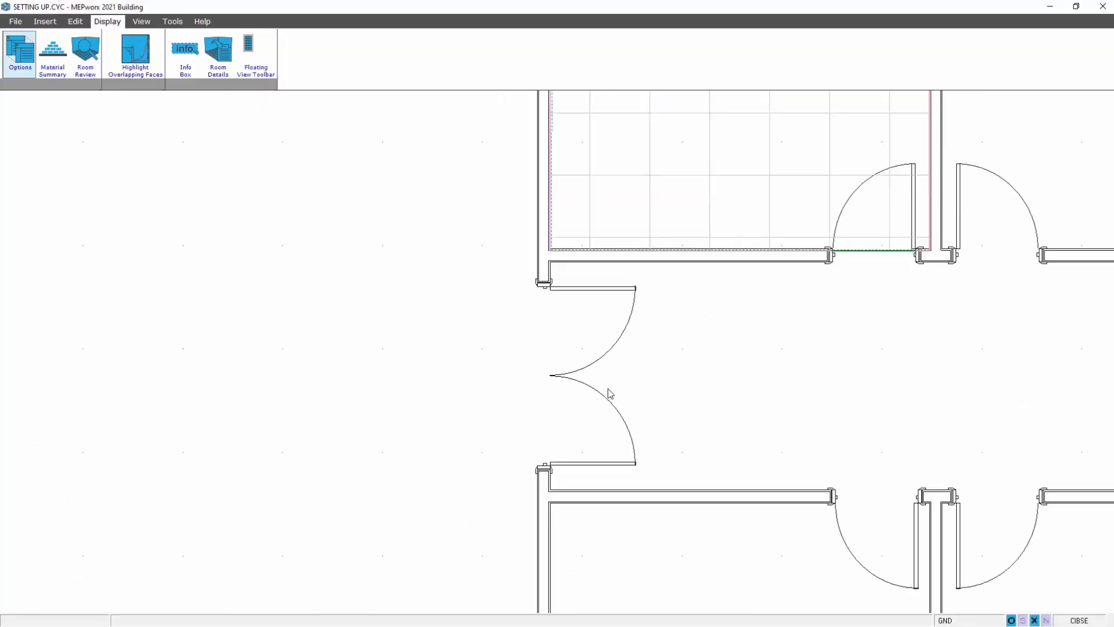
pyautogui.moveTo(651, 348); pyautogui.dragTo(398, 529, button='middle')
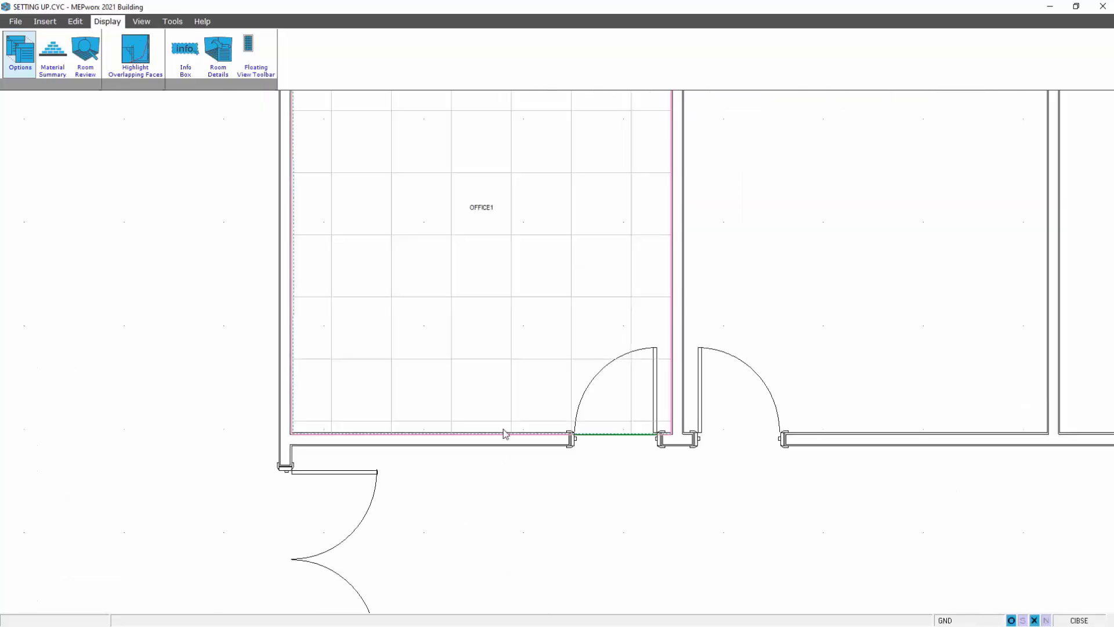
pyautogui.scroll(-5, 504, 433)
pyautogui.scroll(1, 495, 423)
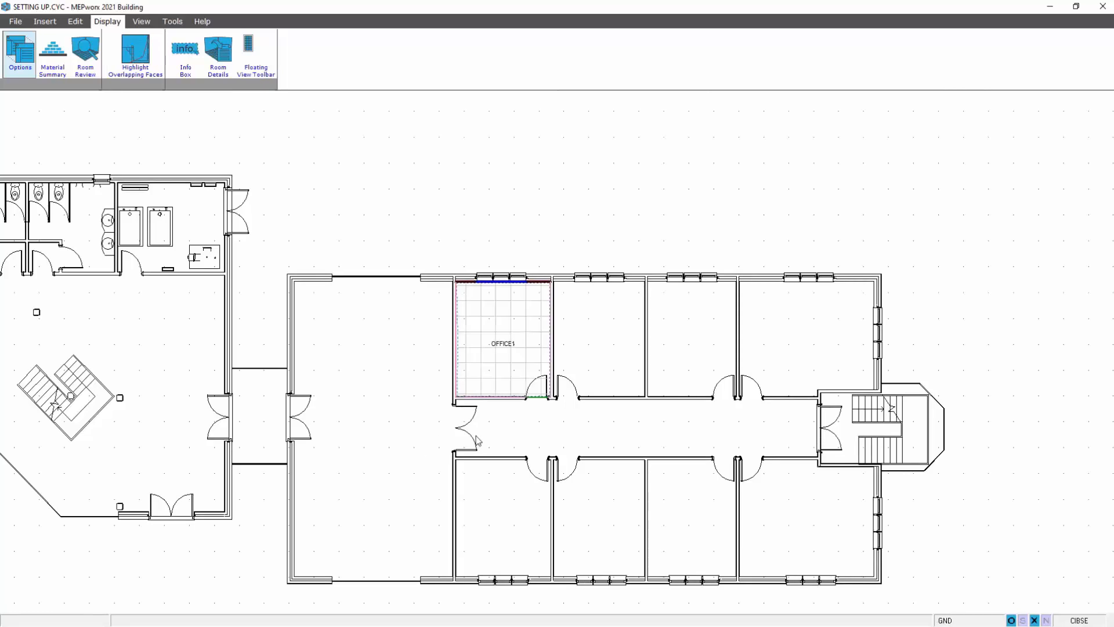
pyautogui.scroll(4, 477, 440)
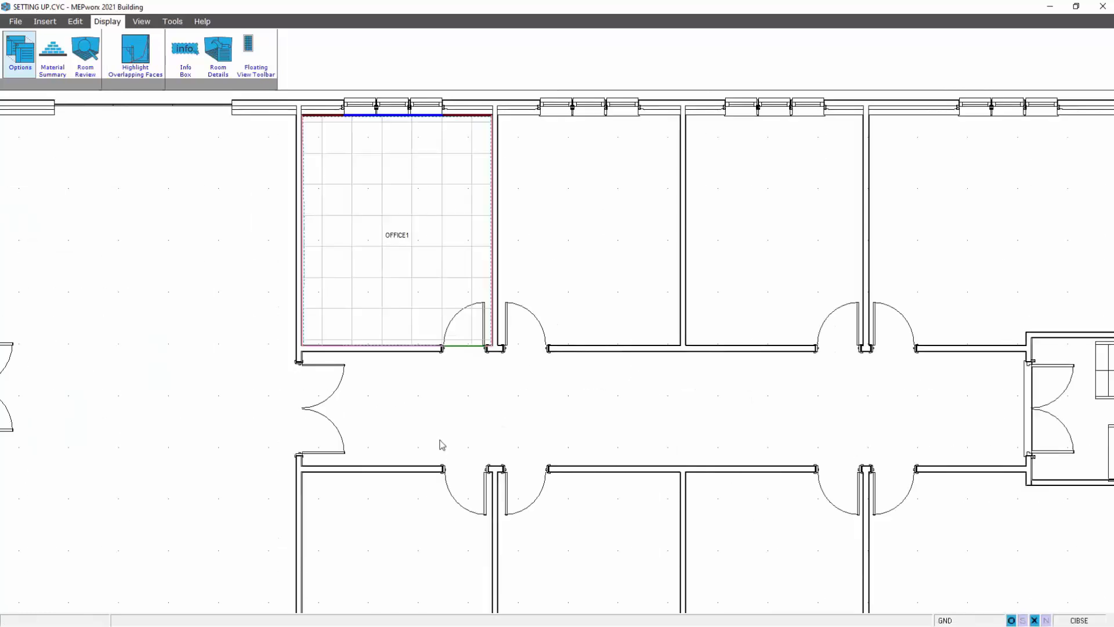
# Look at OFFICE1's room profile and leave it without changes.
pyautogui.click(427, 256)
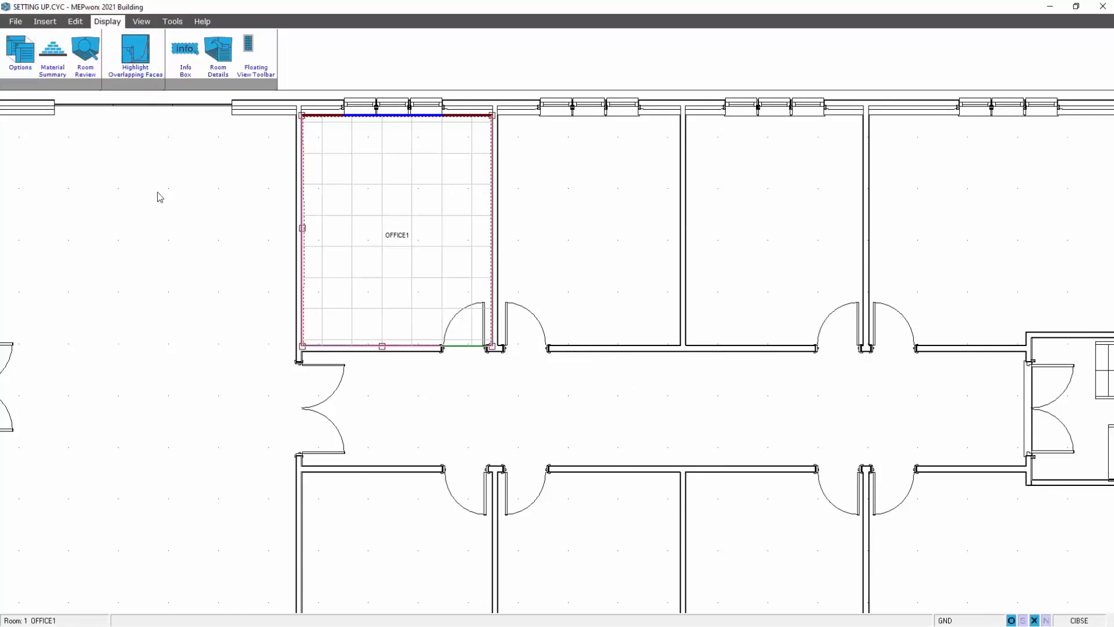
pyautogui.click(76, 21)
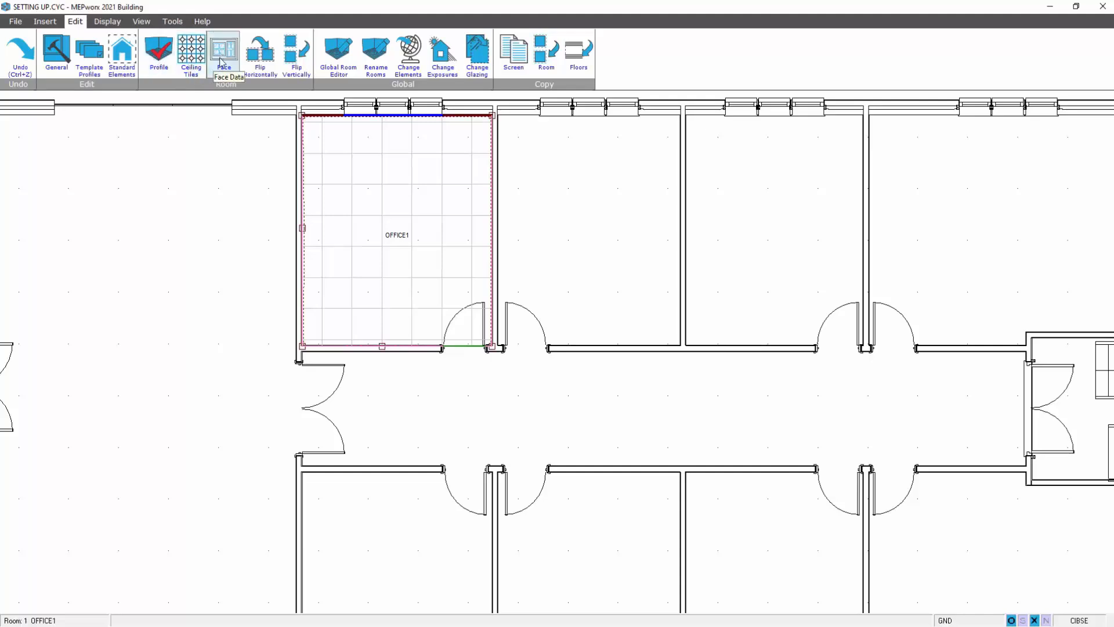
pyautogui.rightClick(425, 199)
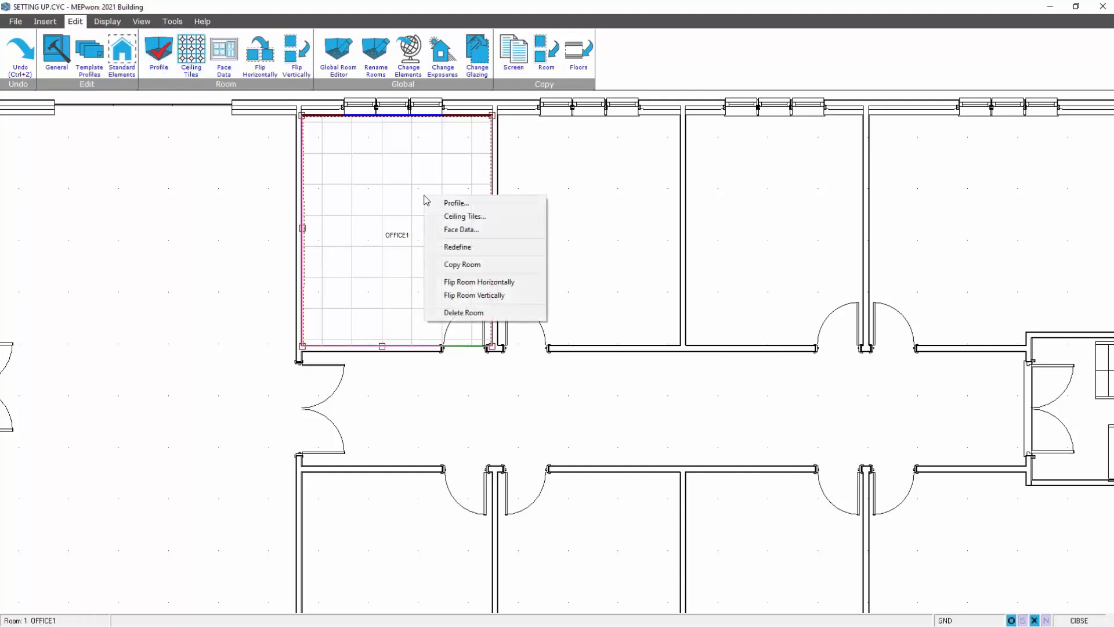
pyautogui.click(451, 205)
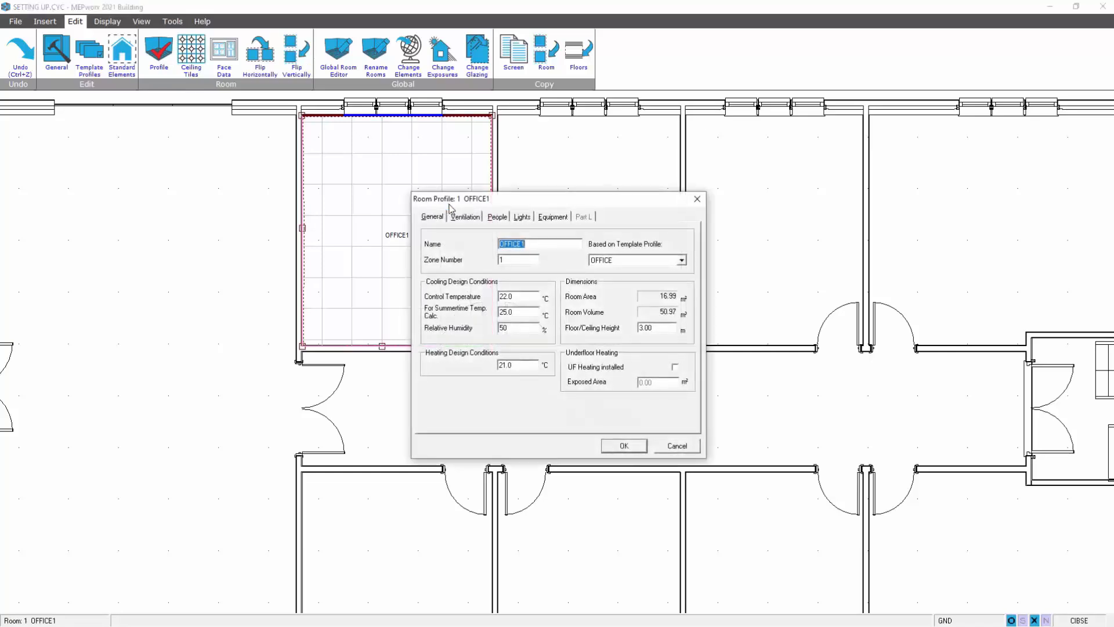
pyautogui.click(678, 446)
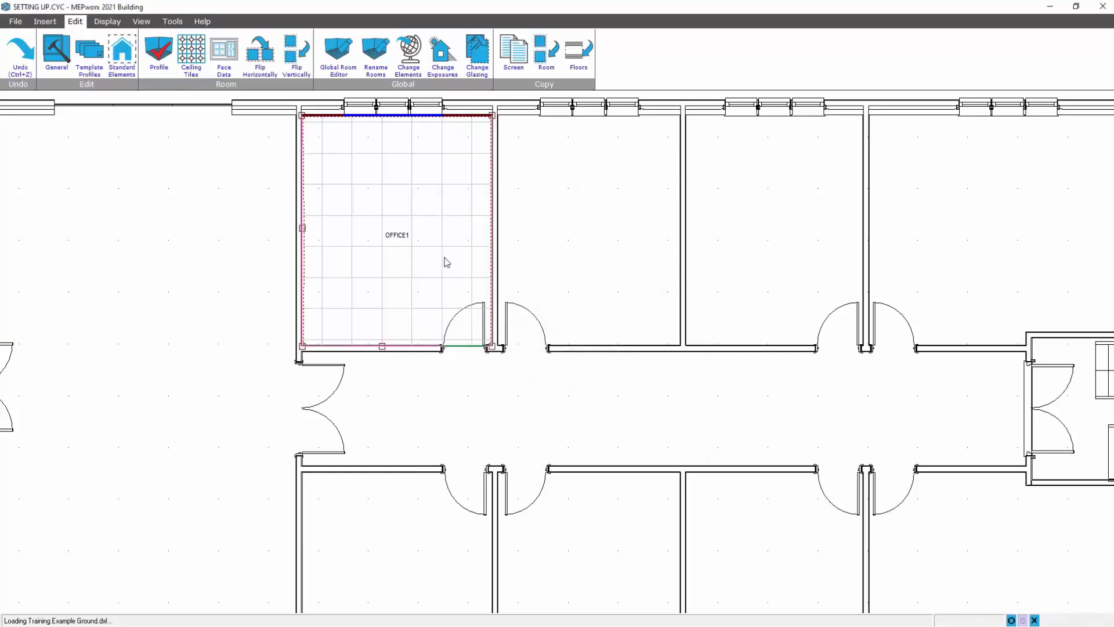
# Look at OFFICE1's ceiling tile information and face data, leaving both without changes.
pyautogui.rightClick(446, 259)
pyautogui.click(469, 279)
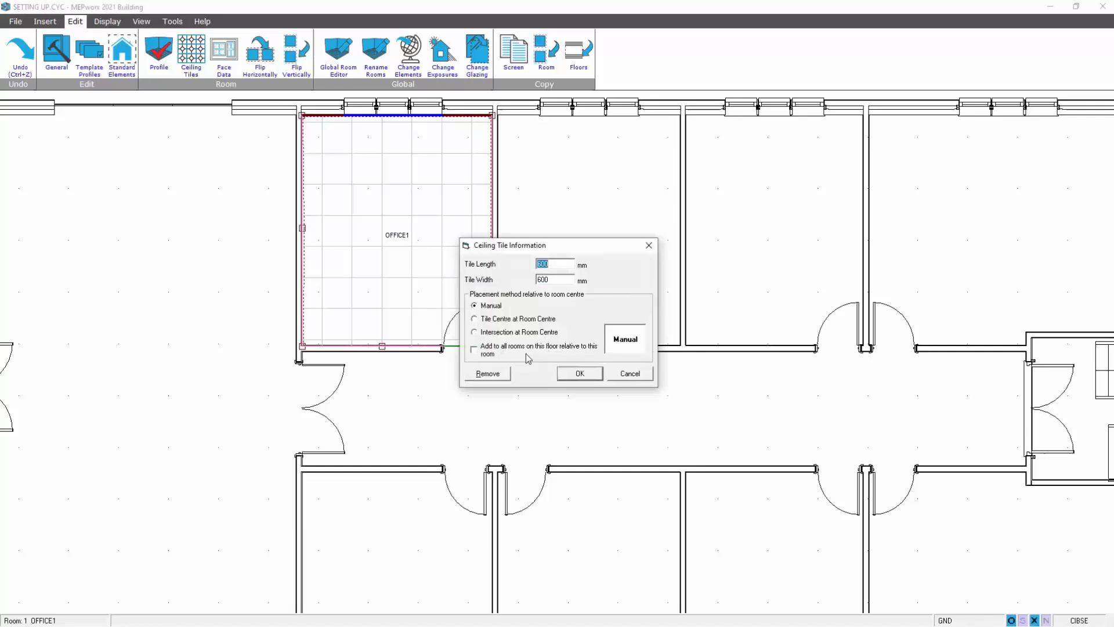
pyautogui.click(632, 374)
pyautogui.rightClick(435, 219)
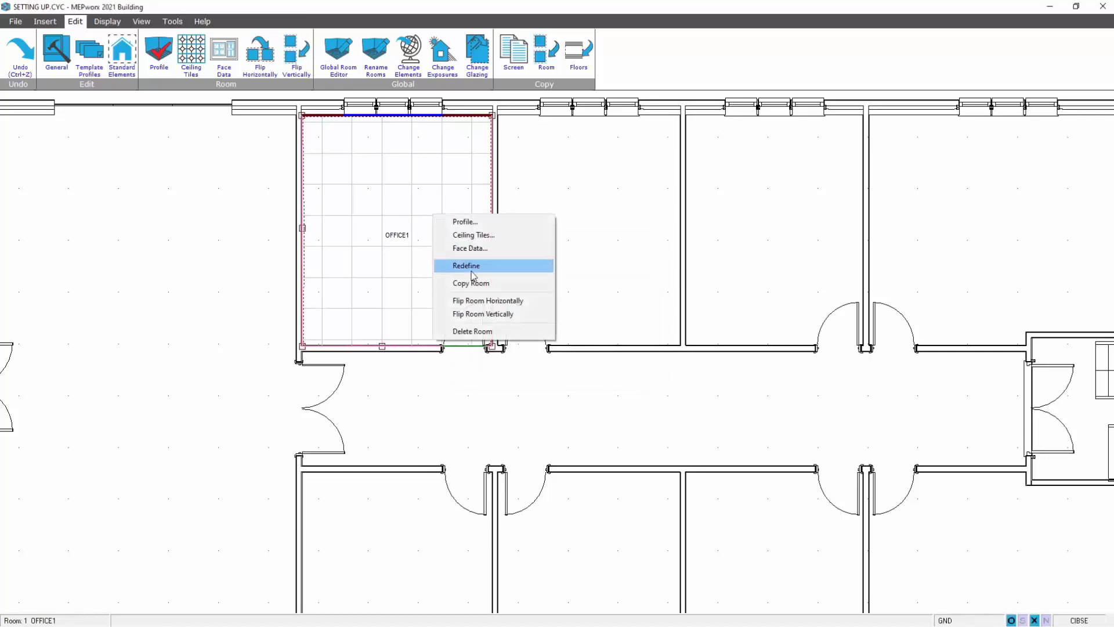
pyautogui.click(459, 249)
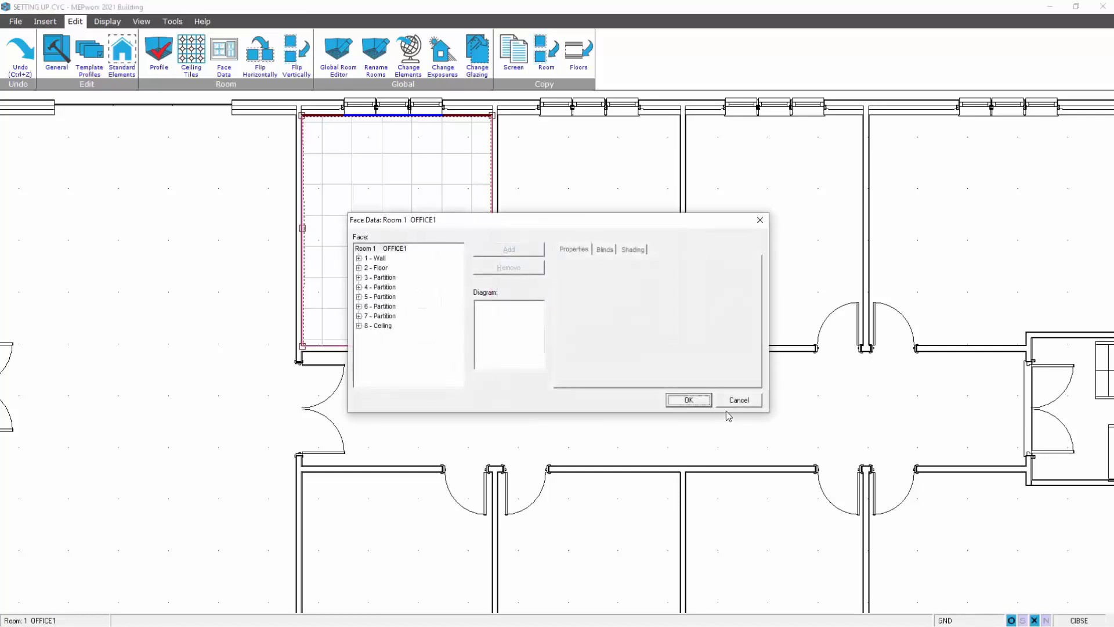
pyautogui.click(736, 400)
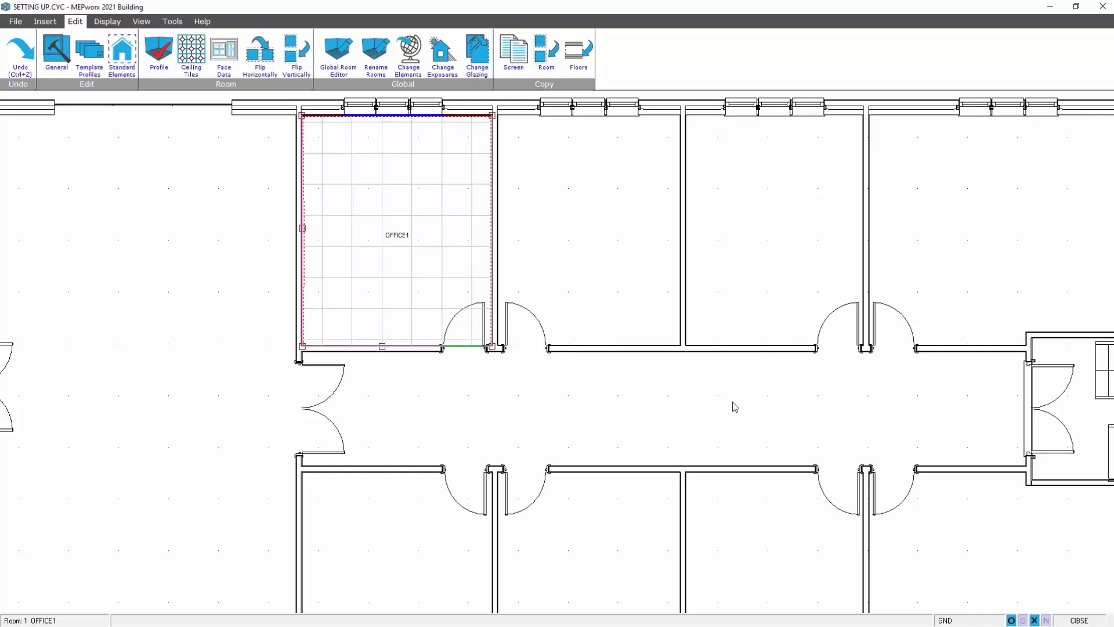
# Place one copy of OFFICE1 in the third office along the row above the corridor.
pyautogui.rightClick(435, 205)
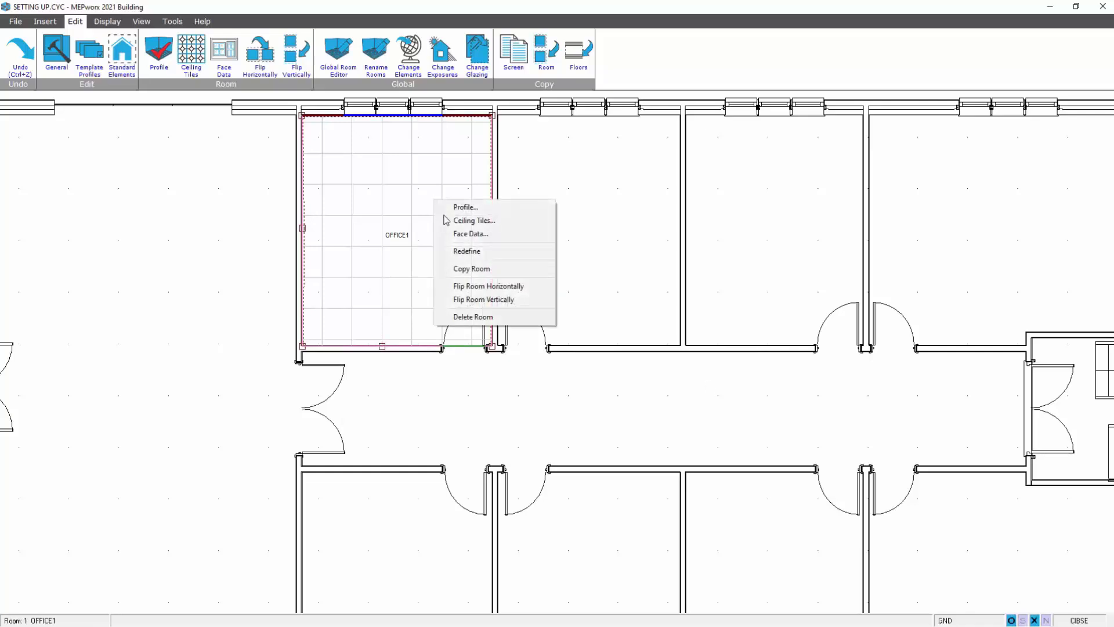
pyautogui.click(451, 267)
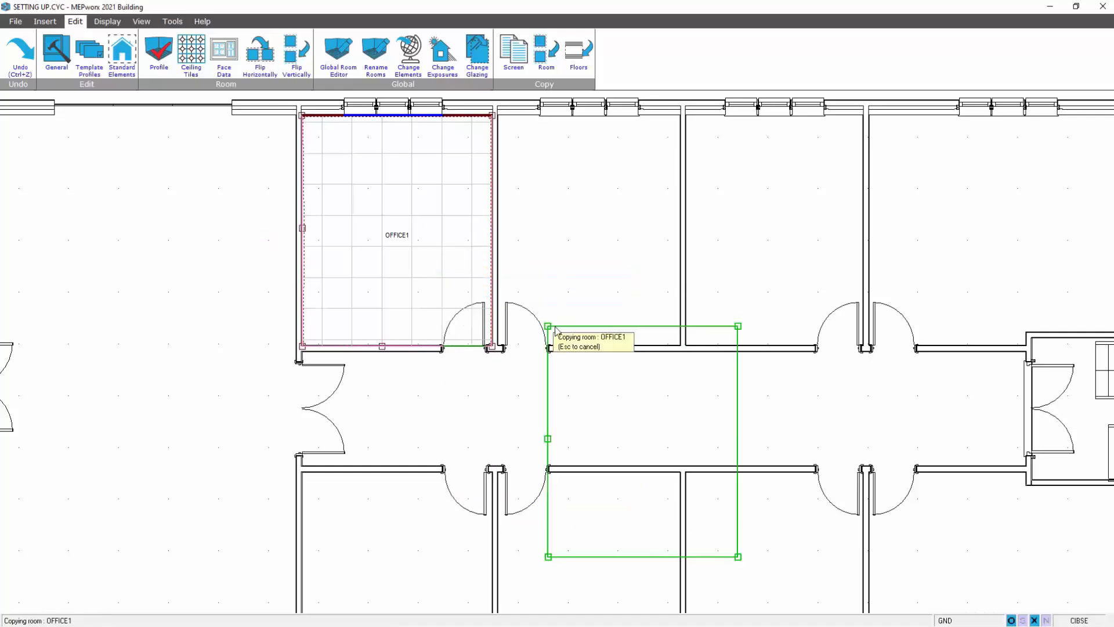
pyautogui.click(685, 119)
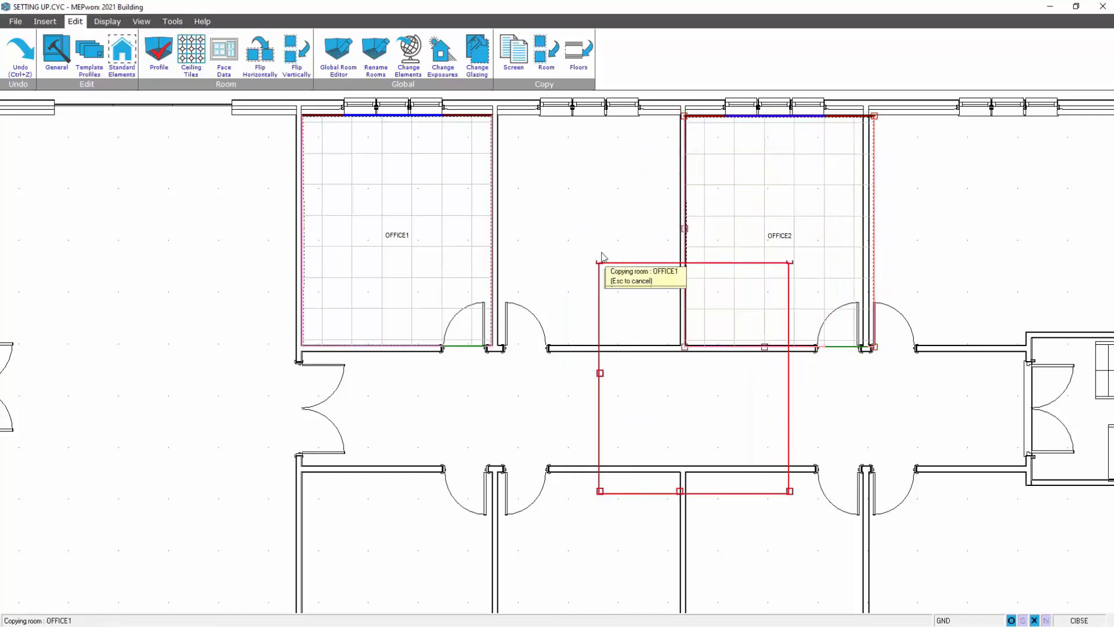
pyautogui.press('Escape')
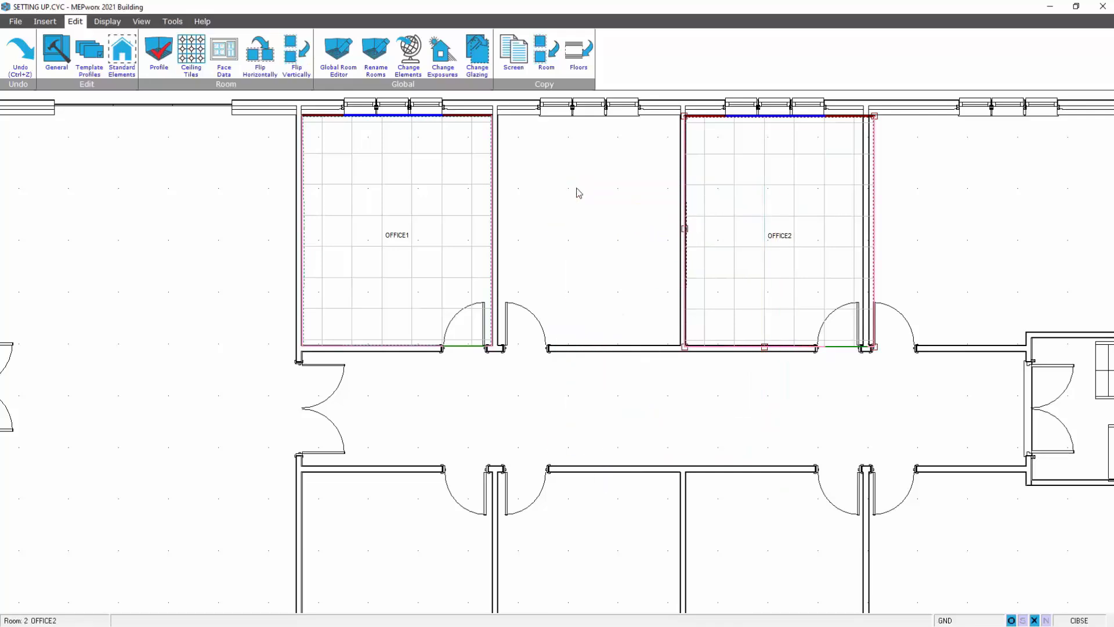
# Move OFFICE2's two right-hand corners inward to meet the inner face of its right partition.
pyautogui.moveTo(876, 350); pyautogui.dragTo(864, 347)
pyautogui.moveTo(876, 117); pyautogui.dragTo(865, 119)
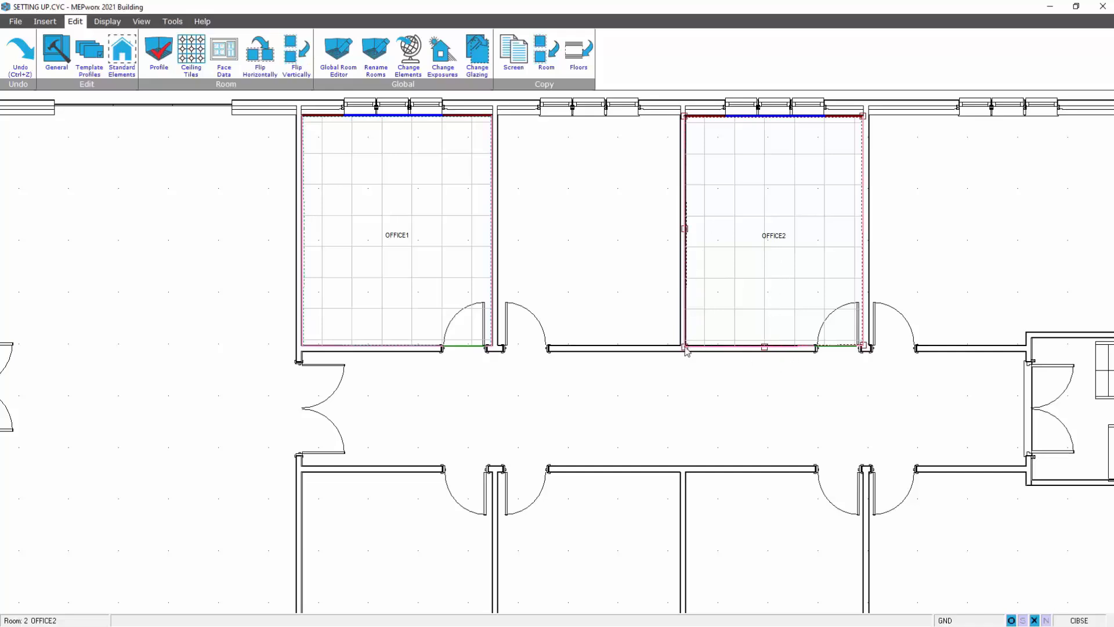
# Try an L-shaped OFFICE2 by pulling its lower-left corner into the room, and return the corner to the wall junction.
pyautogui.moveTo(685, 350); pyautogui.dragTo(765, 229)
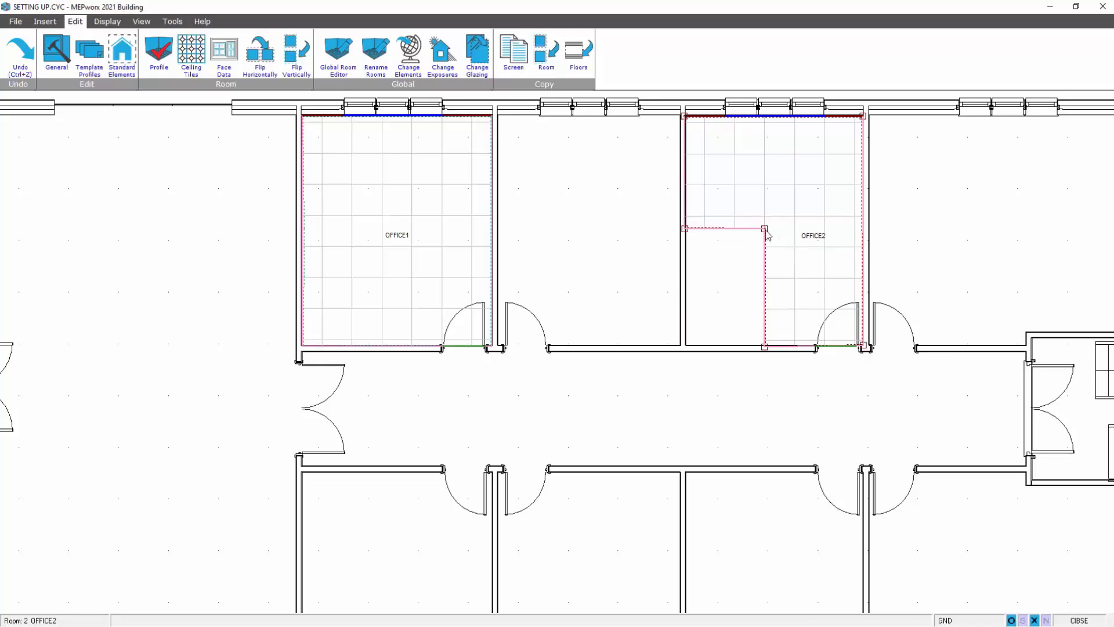
pyautogui.moveTo(758, 231); pyautogui.dragTo(687, 349)
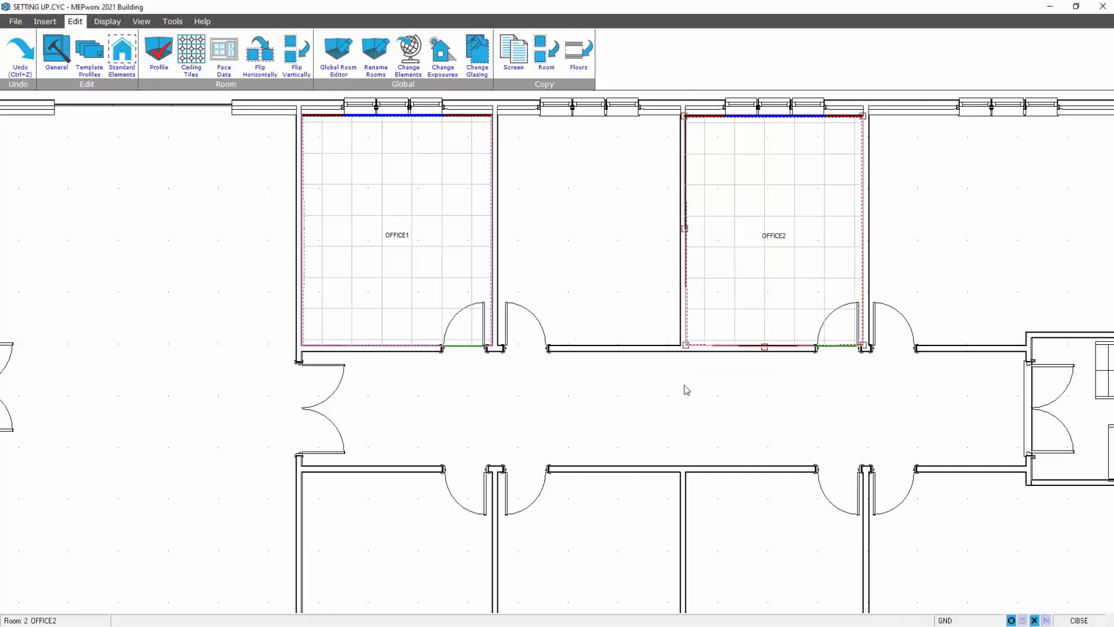
pyautogui.click(687, 390)
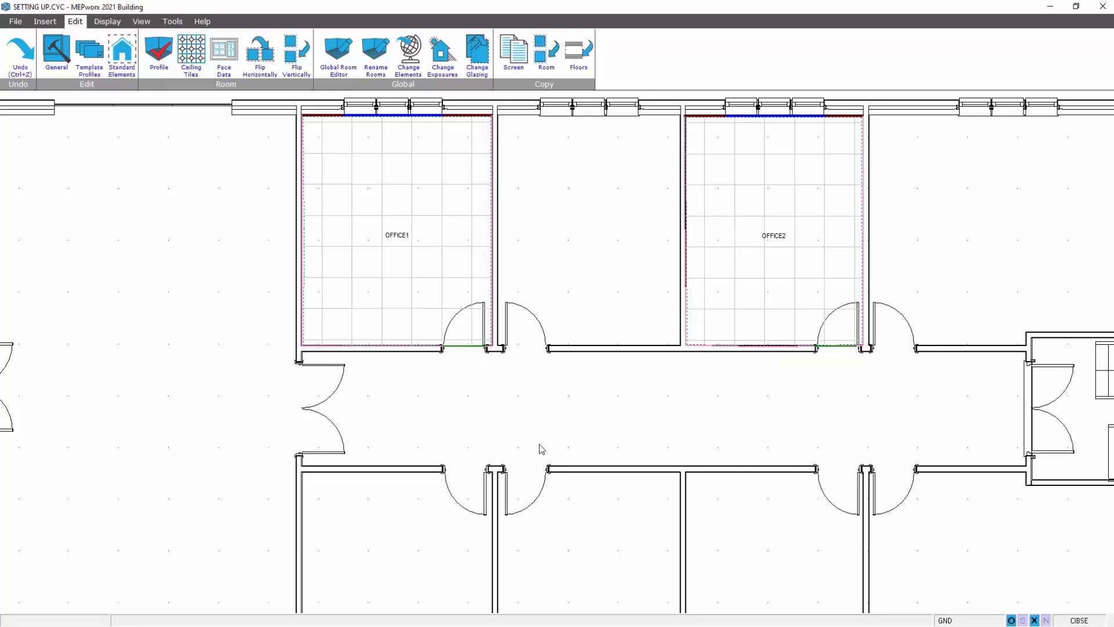
# Place one copy of OFFICE1 in the first office below the corridor, directly opposite the original.
pyautogui.moveTo(540, 450); pyautogui.dragTo(576, 327, button='middle')
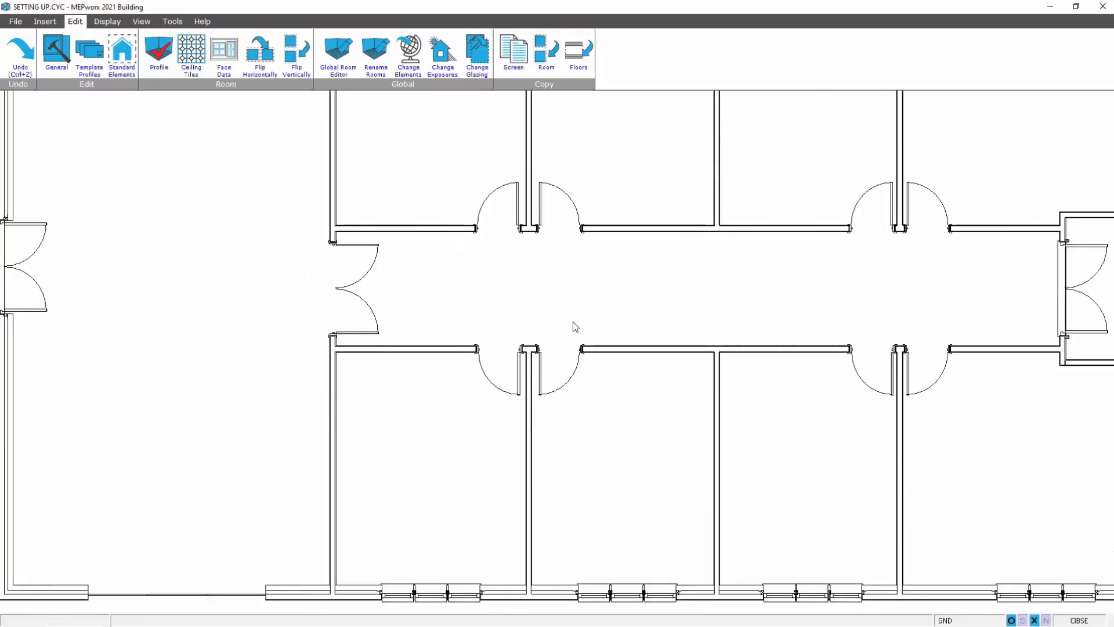
pyautogui.click(437, 170)
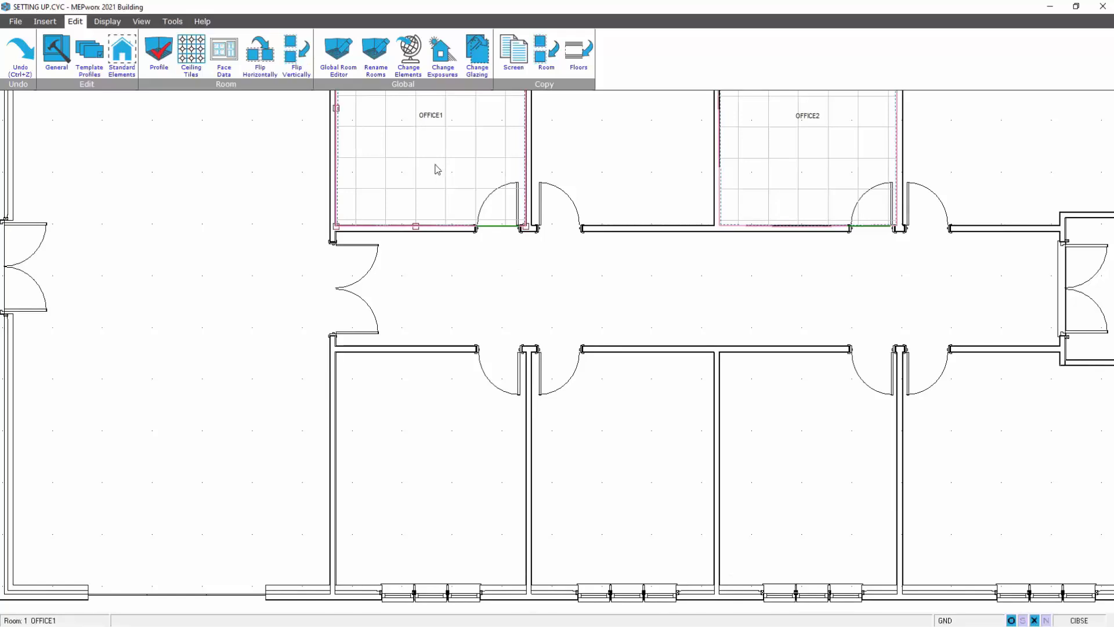
pyautogui.rightClick(437, 167)
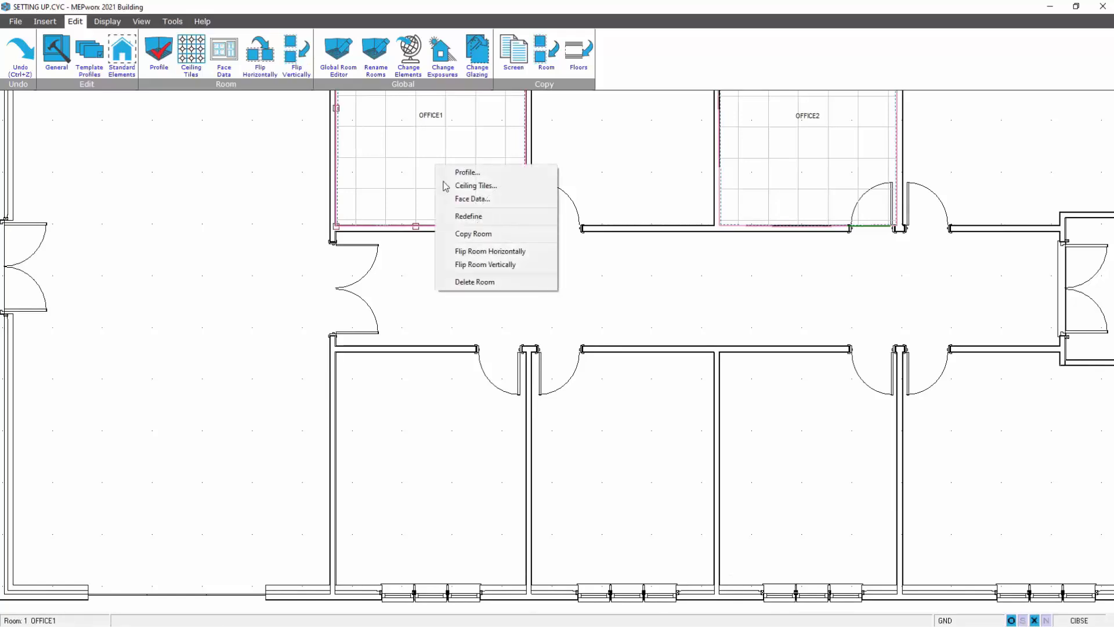
pyautogui.click(467, 234)
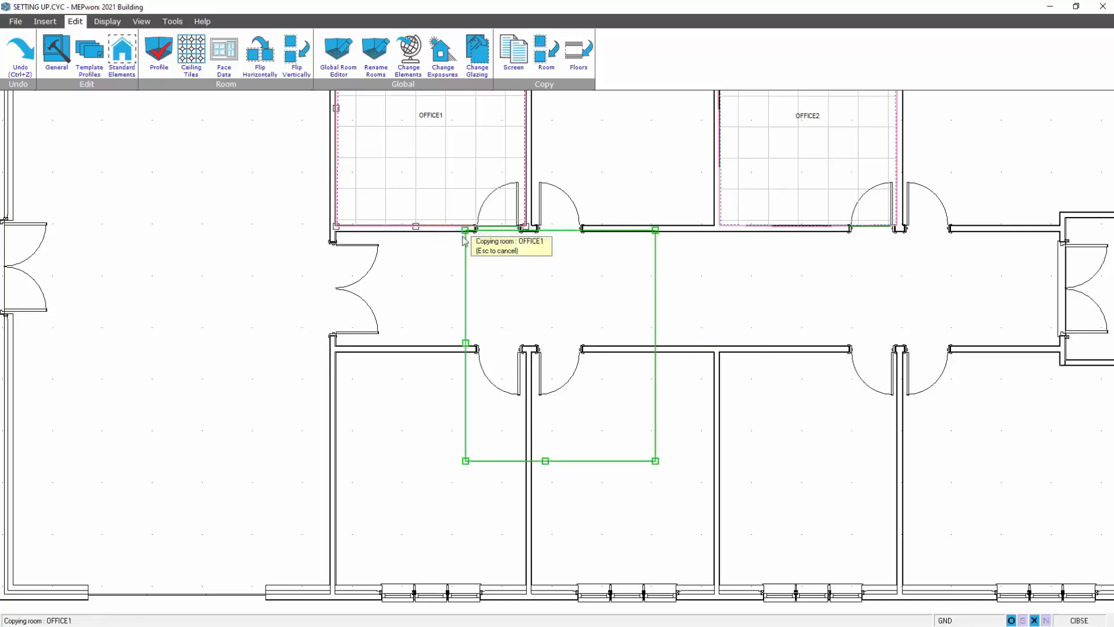
pyautogui.click(337, 353)
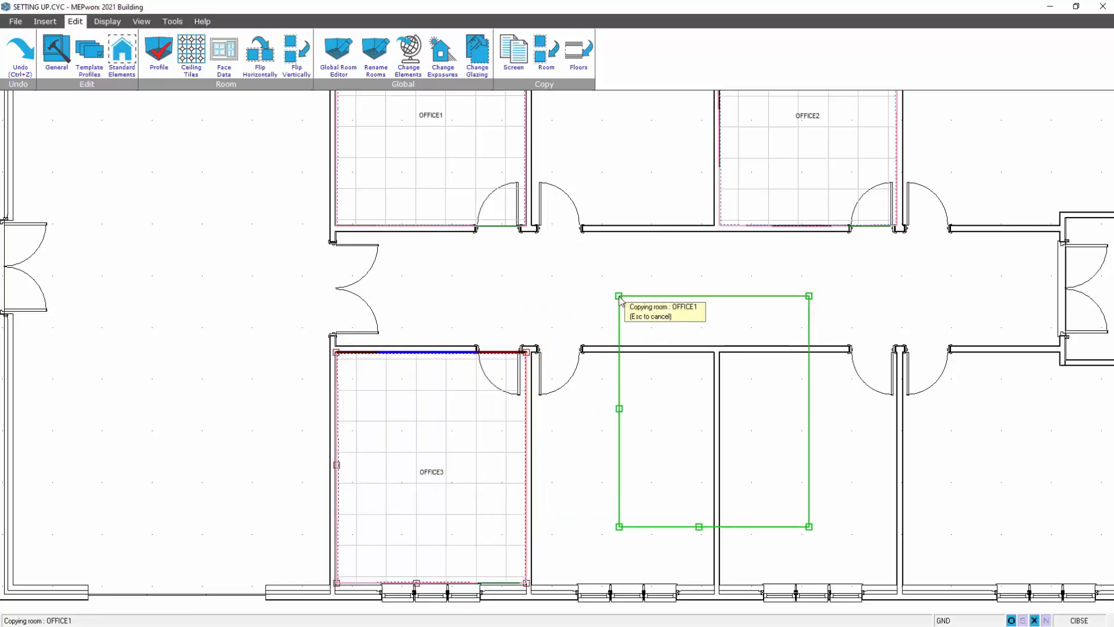
pyautogui.press('Escape')
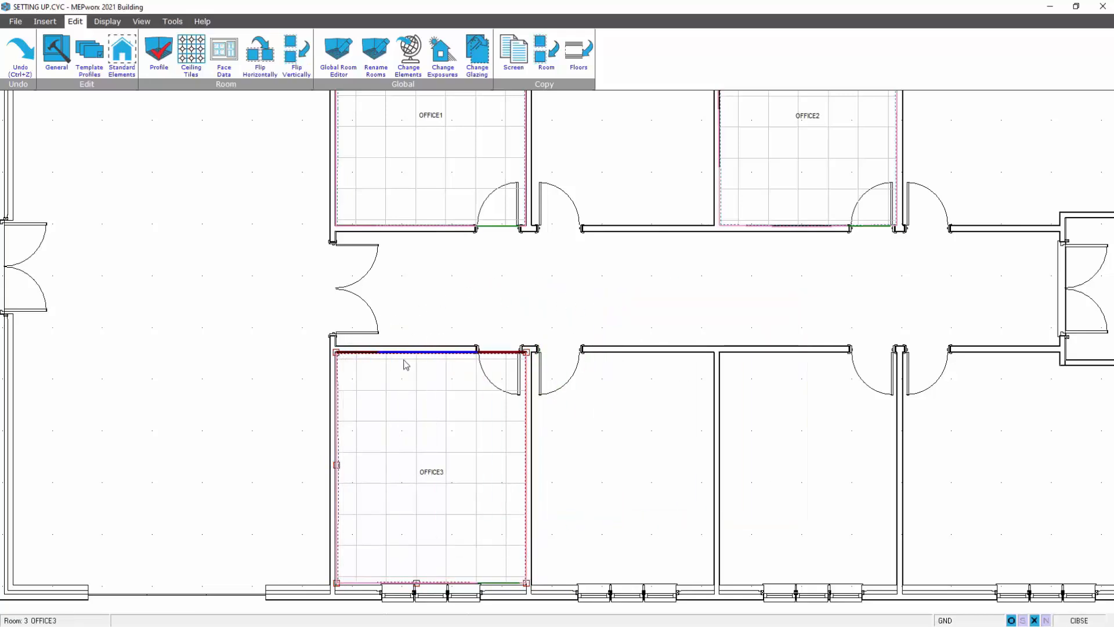
# Flip OFFICE3 vertically so its window wall lies on the building's lower external wall, and deselect it.
pyautogui.rightClick(409, 414)
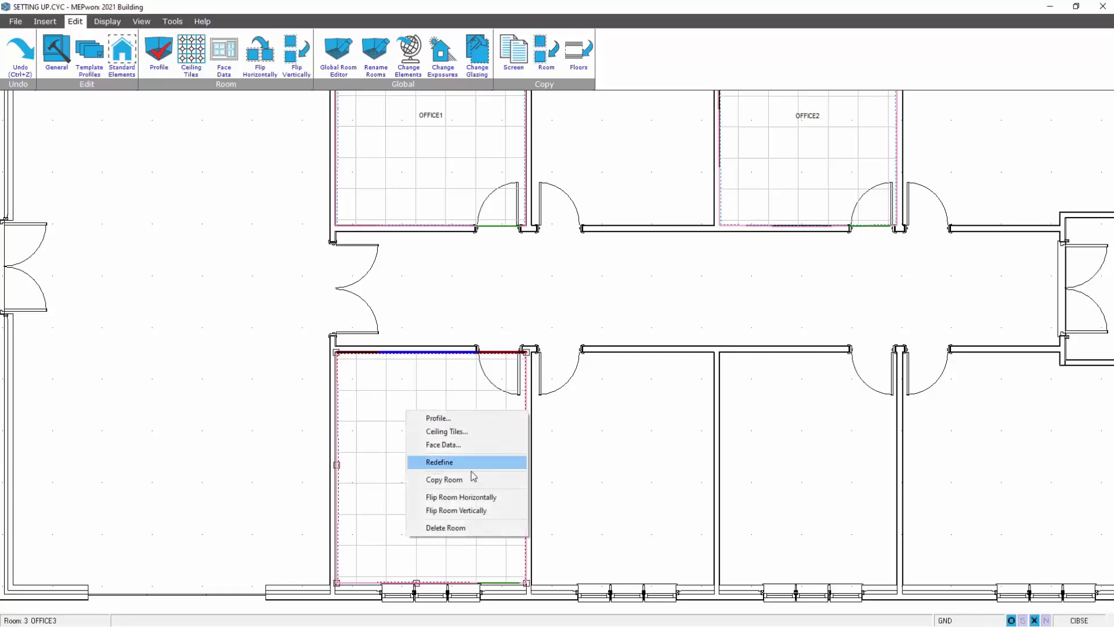
pyautogui.click(467, 511)
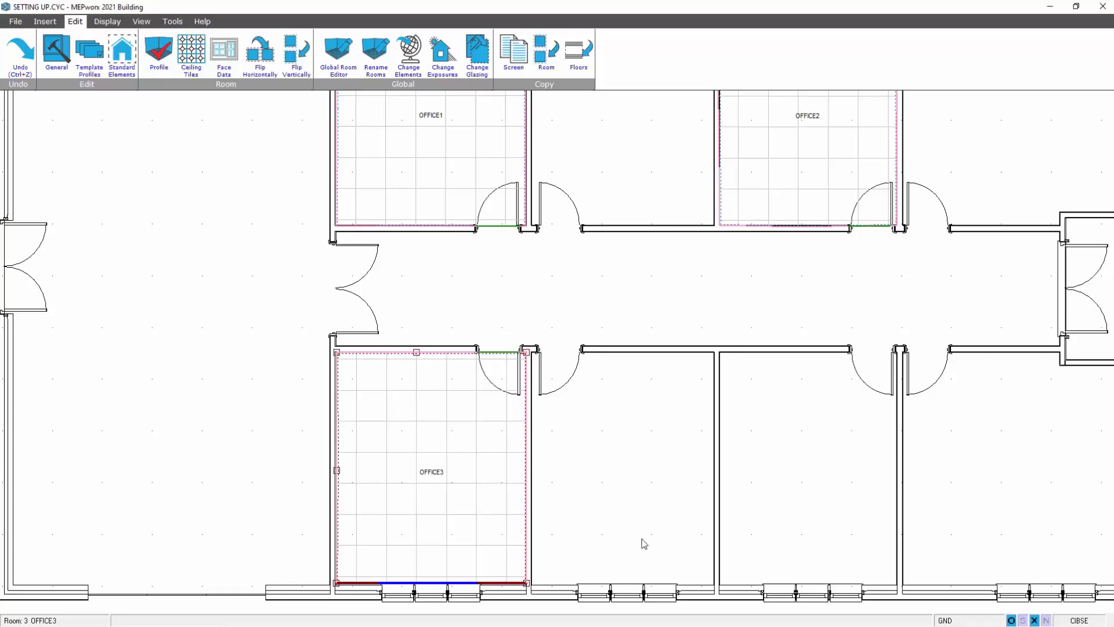
pyautogui.click(592, 476)
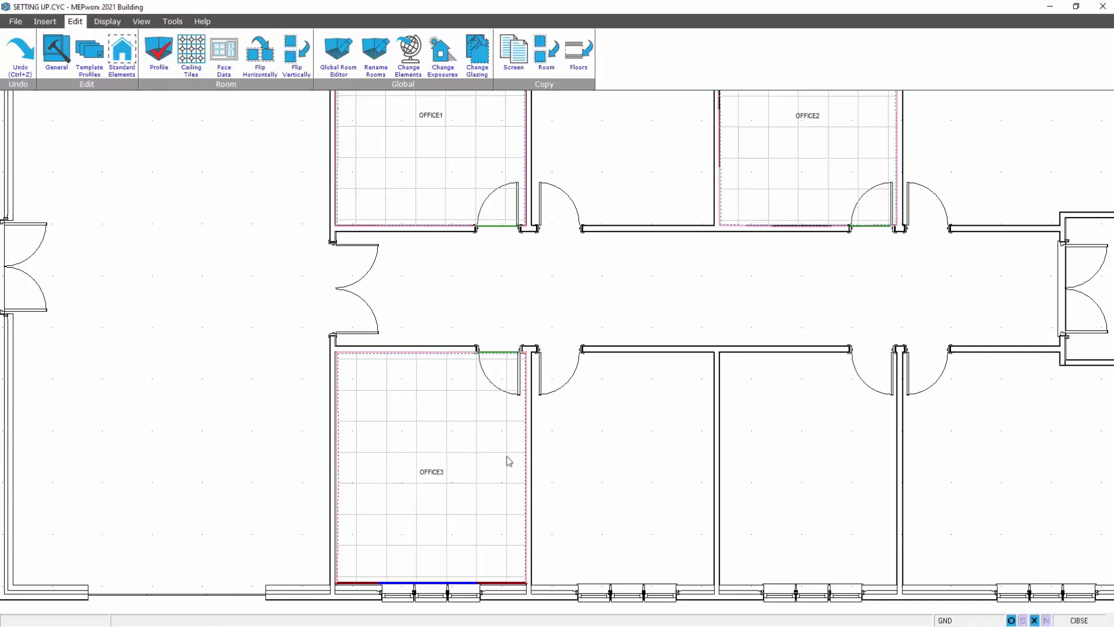
pyautogui.click(477, 451)
pyautogui.rightClick(479, 453)
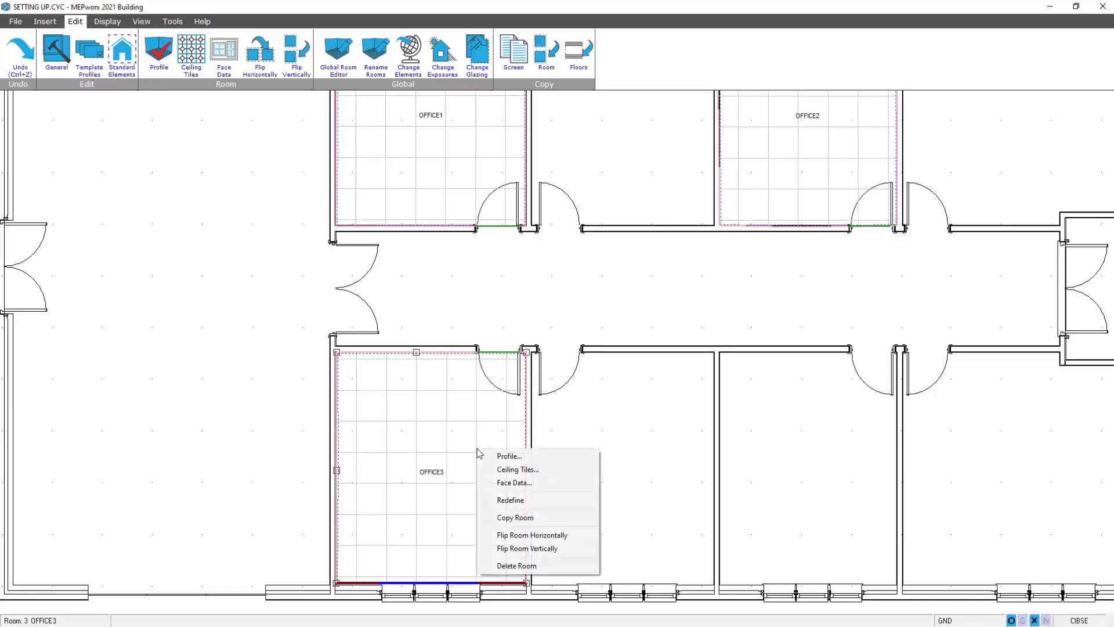
pyautogui.click(667, 466)
# Copy OFFICE2 into the third office below the corridor and flip the copy vertically.
pyautogui.click(764, 136)
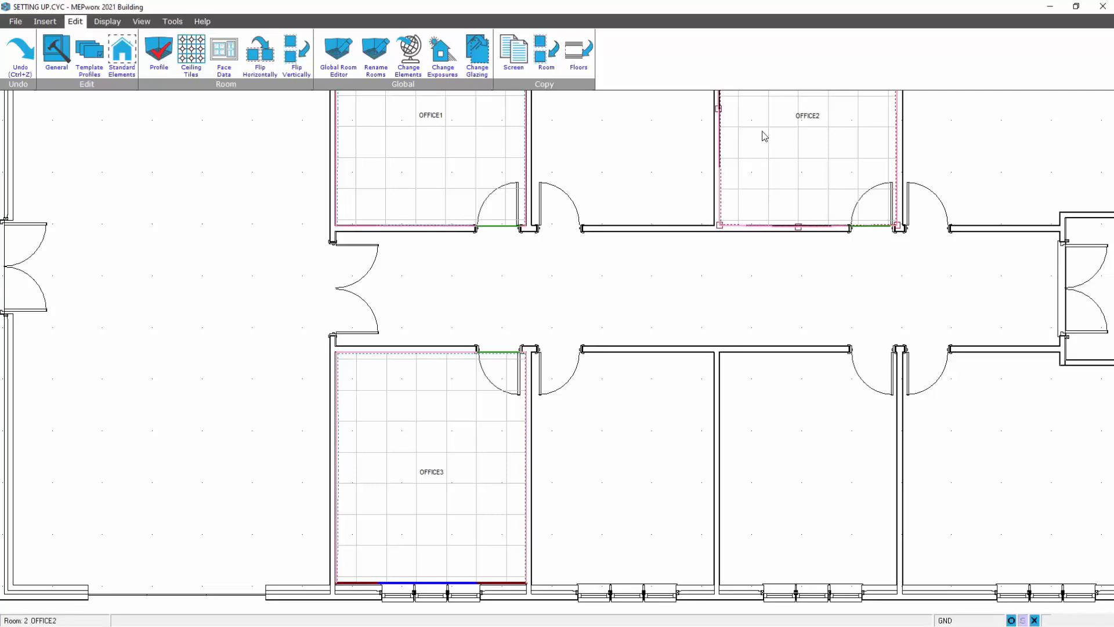
pyautogui.rightClick(765, 137)
pyautogui.click(798, 200)
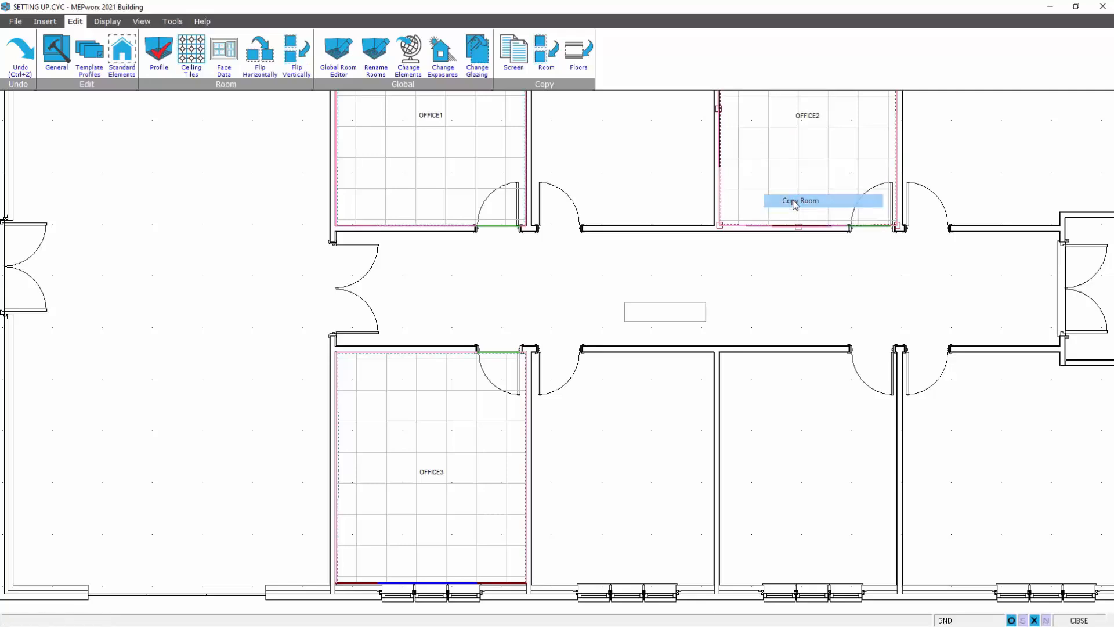
pyautogui.click(721, 355)
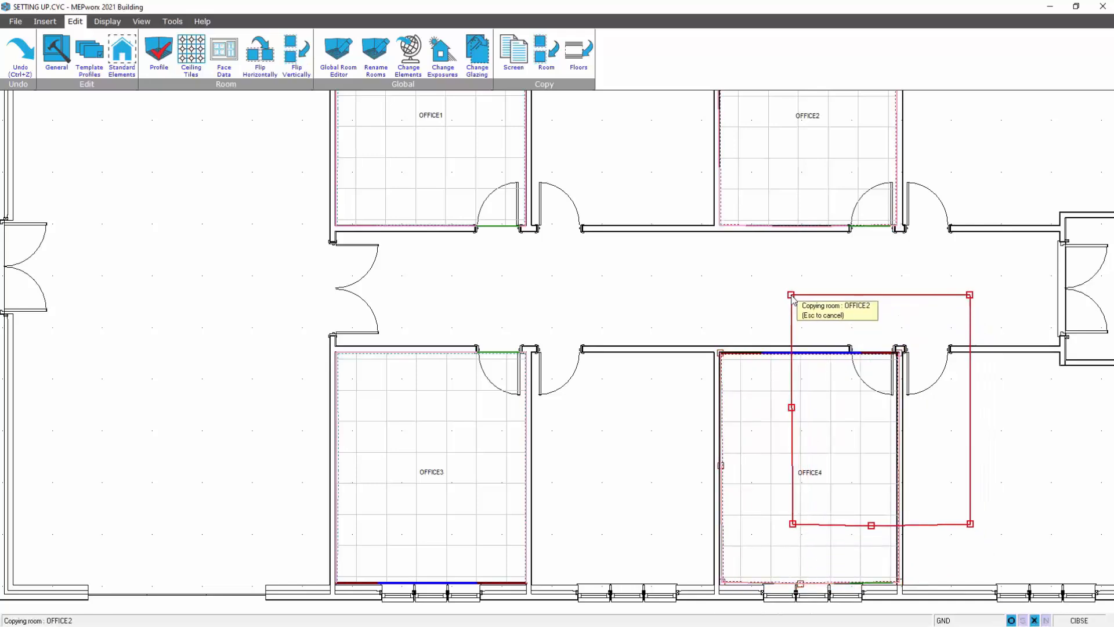
pyautogui.press('Escape')
pyautogui.rightClick(789, 414)
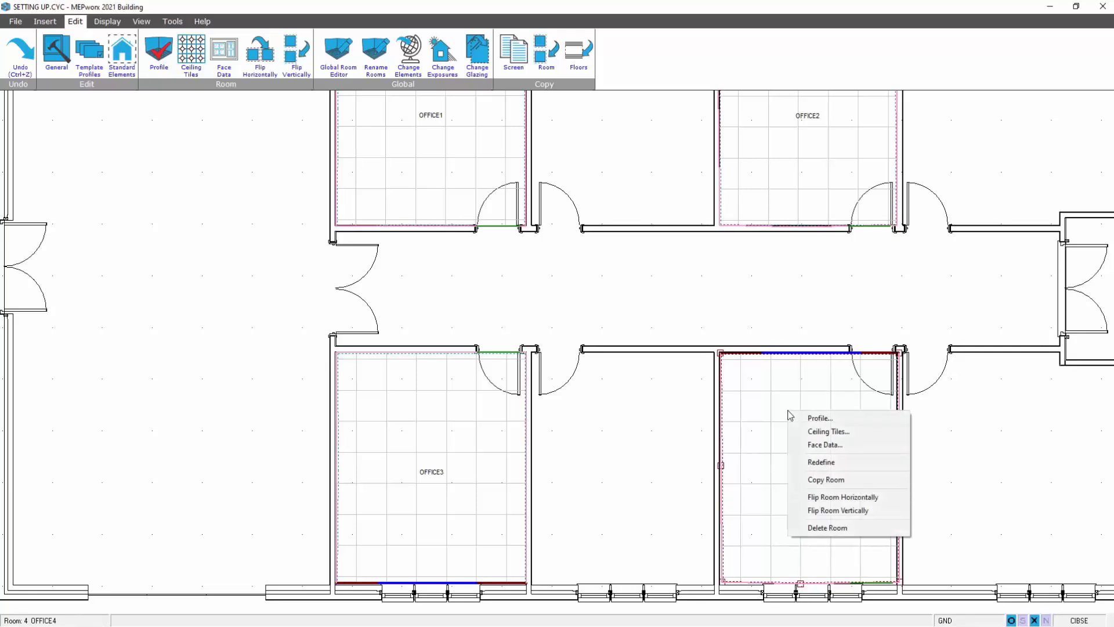
pyautogui.click(806, 512)
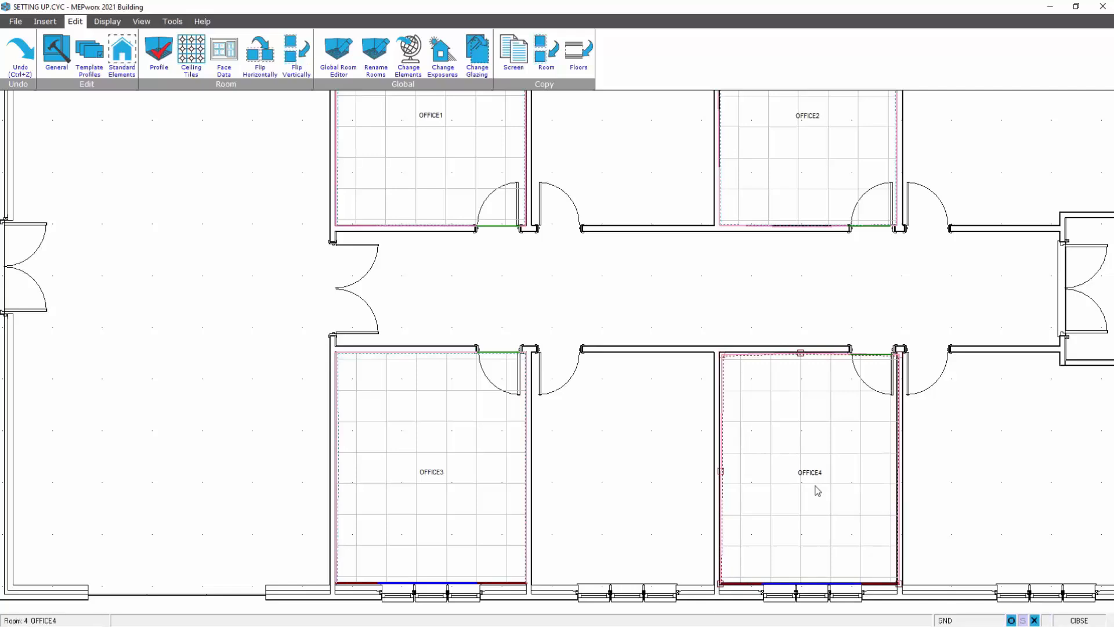
# Place one copy of OFFICE4 in the empty room between OFFICE3 and OFFICE4.
pyautogui.rightClick(817, 487)
pyautogui.click(849, 555)
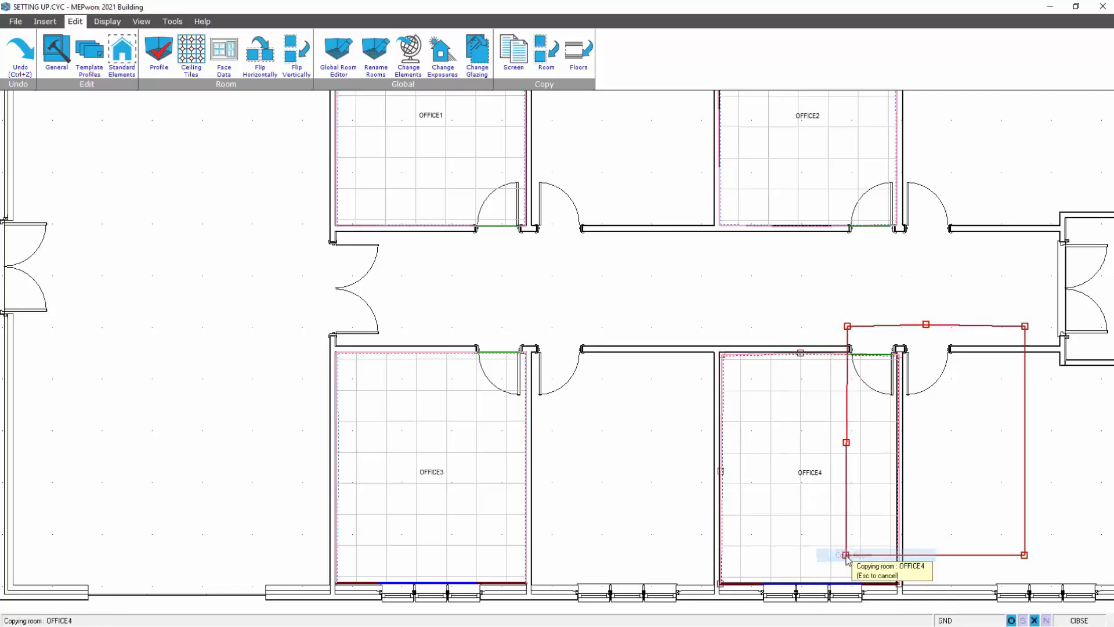
pyautogui.click(532, 587)
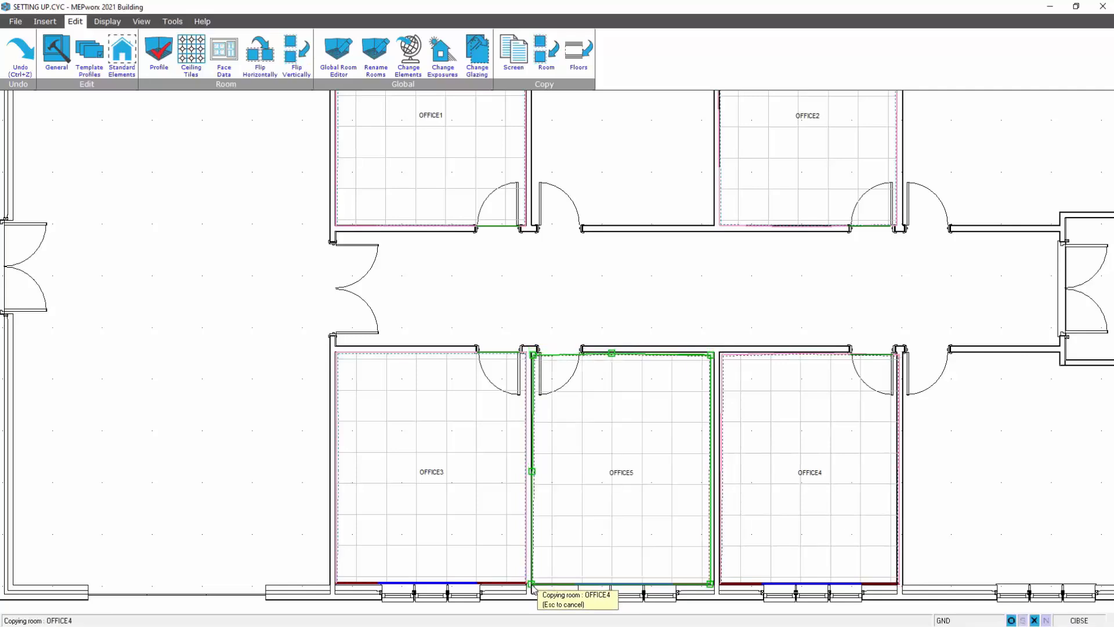
pyautogui.press('Escape')
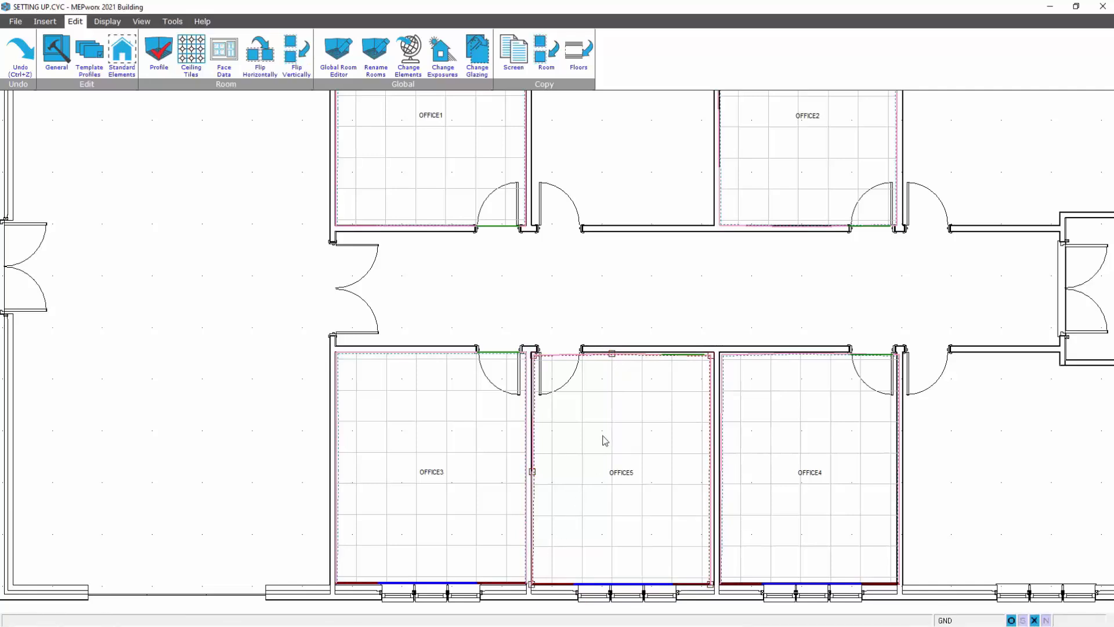
# Flip OFFICE5 horizontally and stretch its two corners on the OFFICE4 side to meet the dividing partition.
pyautogui.rightClick(605, 440)
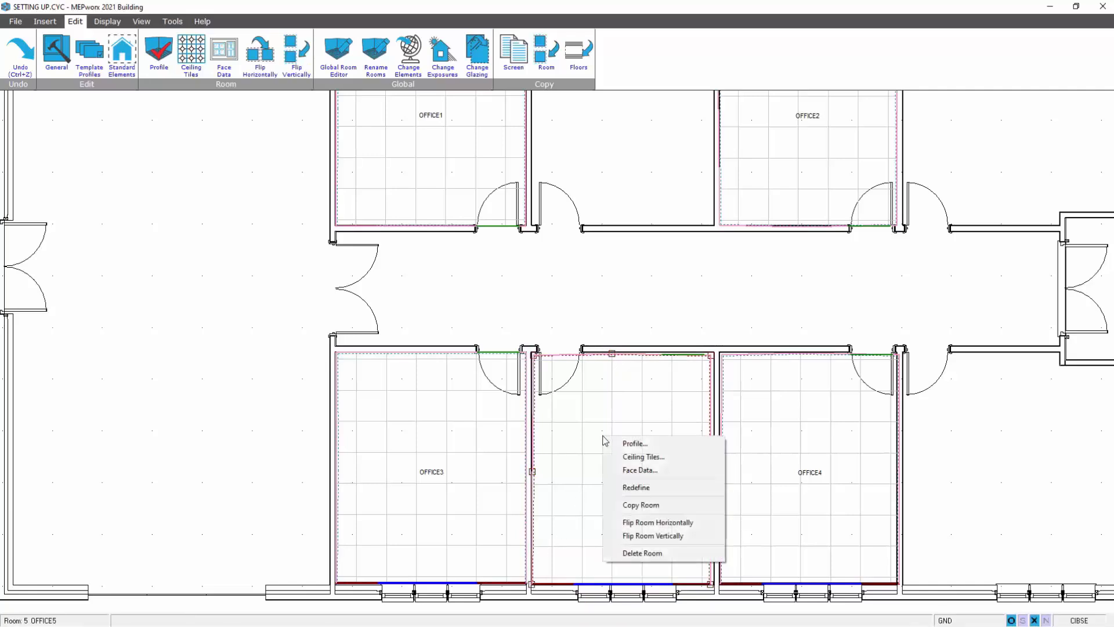
pyautogui.click(636, 524)
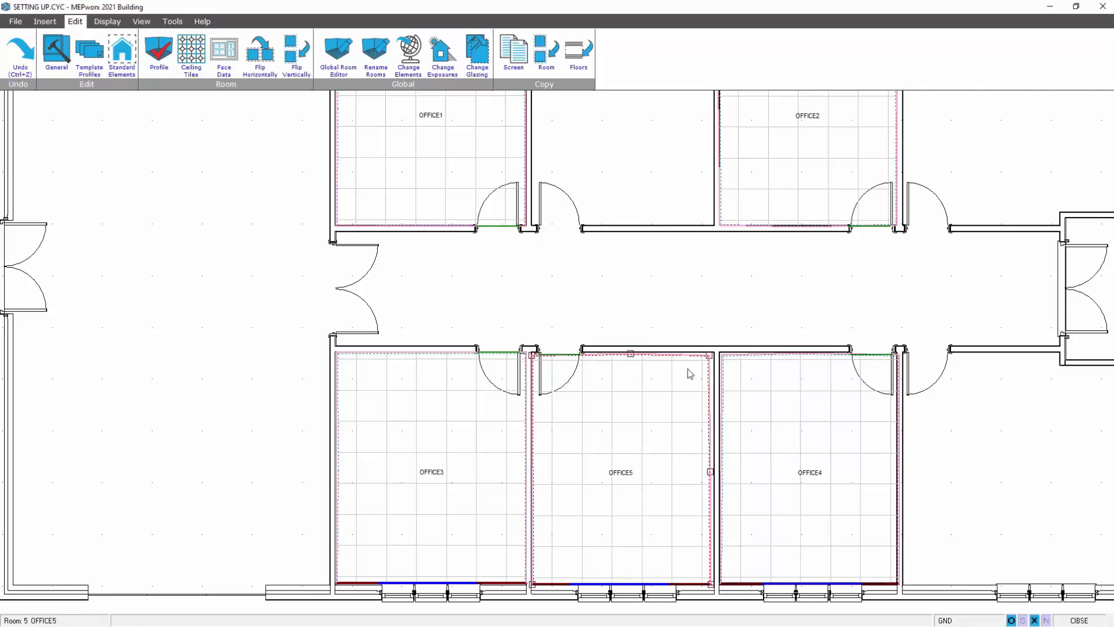
pyautogui.moveTo(710, 360); pyautogui.dragTo(718, 478)
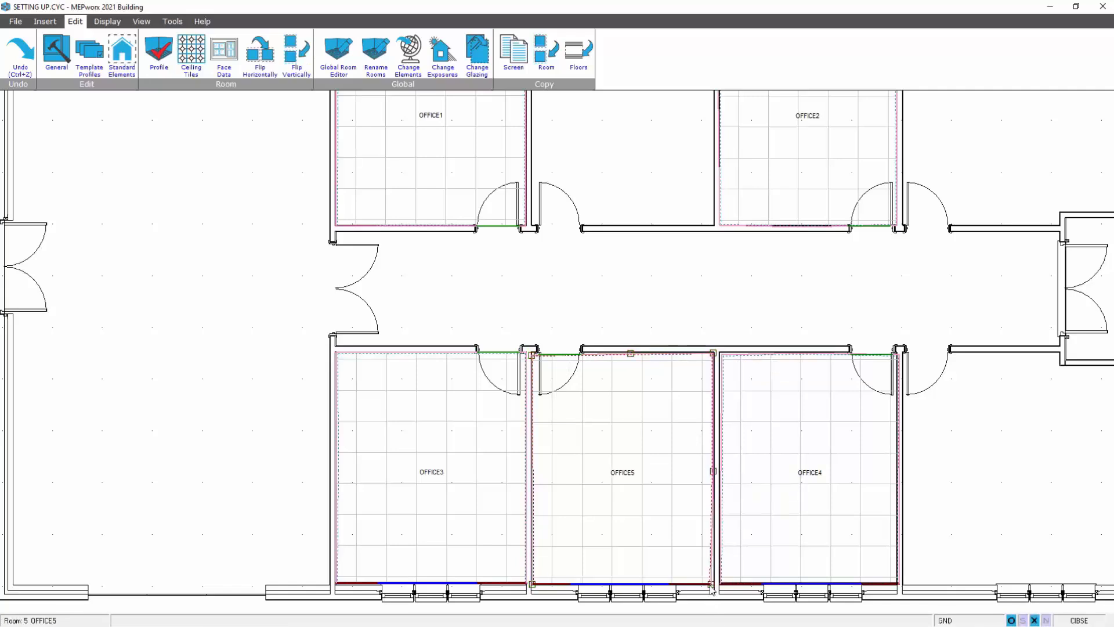
pyautogui.moveTo(712, 589); pyautogui.dragTo(714, 590)
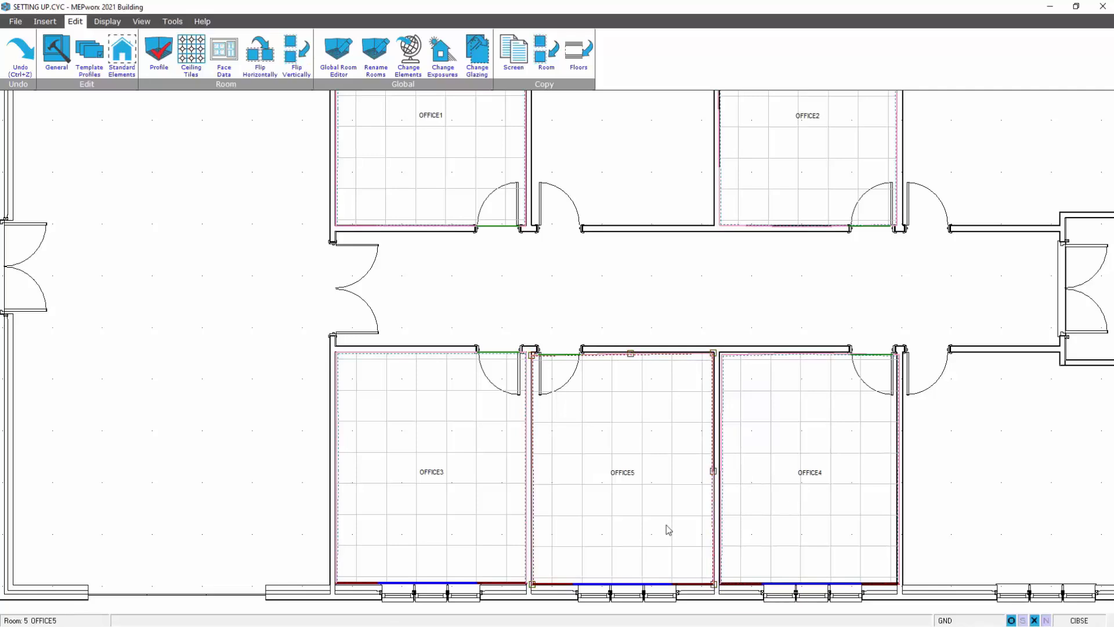
pyautogui.click(627, 300)
# Begin defining a new room called CONFERENCE ROOM with the Meeting room base profile for the corner space beside OFFICE4.
pyautogui.scroll(-1, 719, 267)
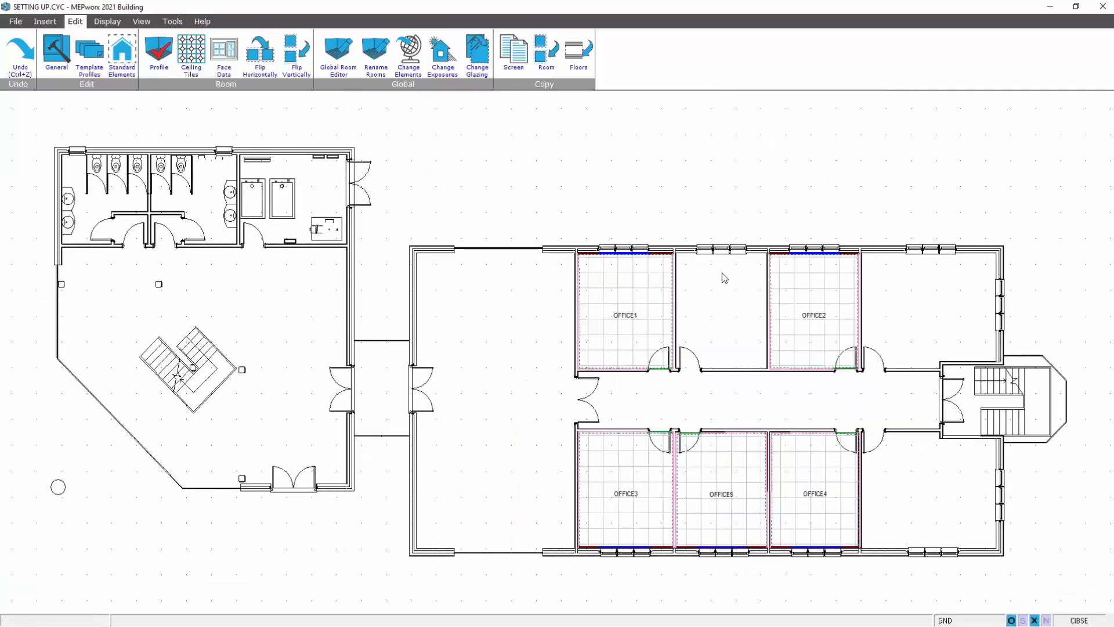
pyautogui.moveTo(935, 514); pyautogui.dragTo(621, 398, button='middle')
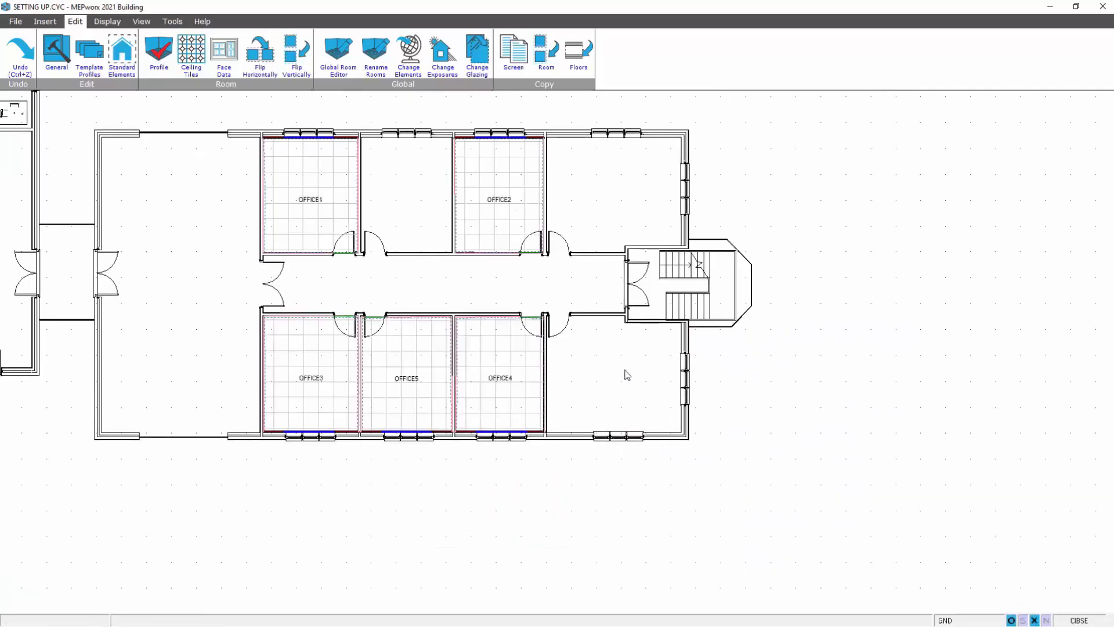
pyautogui.scroll(1, 615, 357)
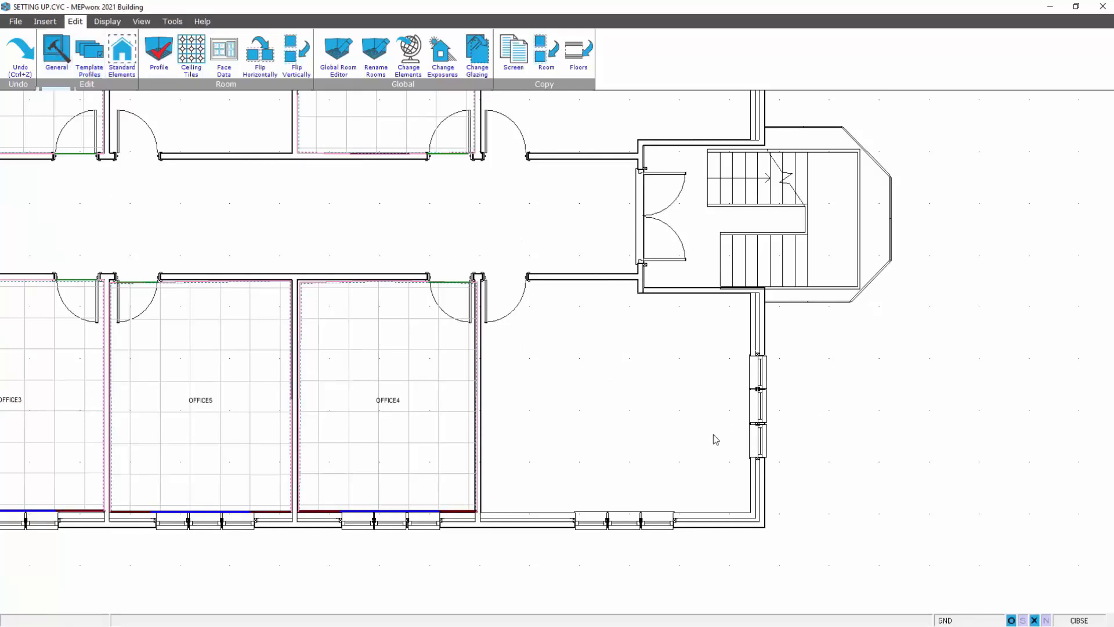
pyautogui.click(38, 22)
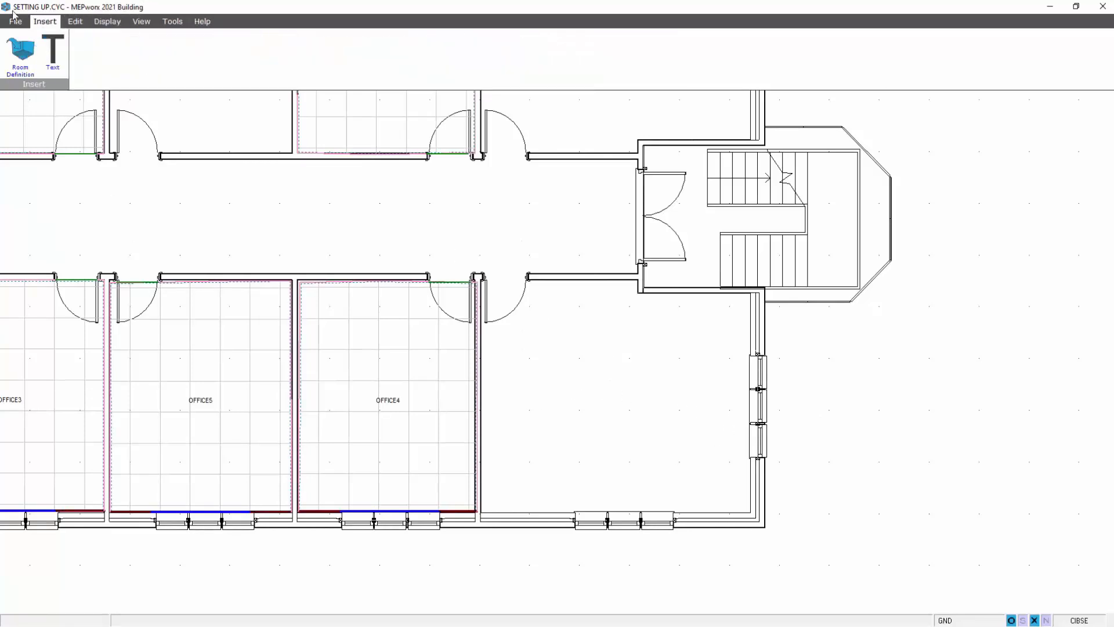
pyautogui.click(20, 52)
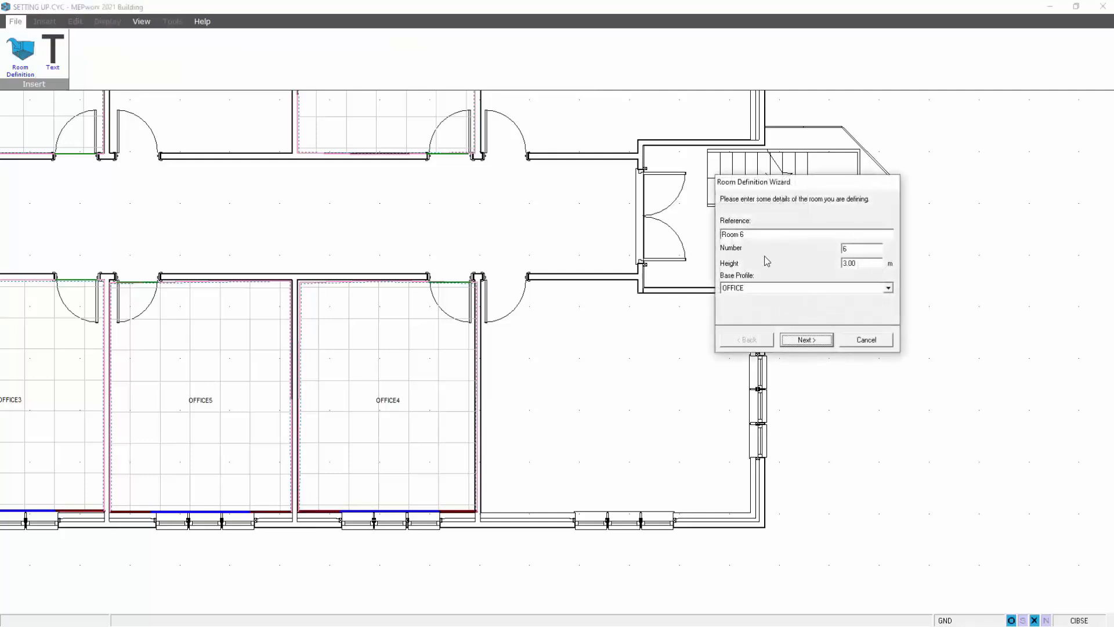
pyautogui.click(756, 234)
pyautogui.write('CONFERENCE ROOM')
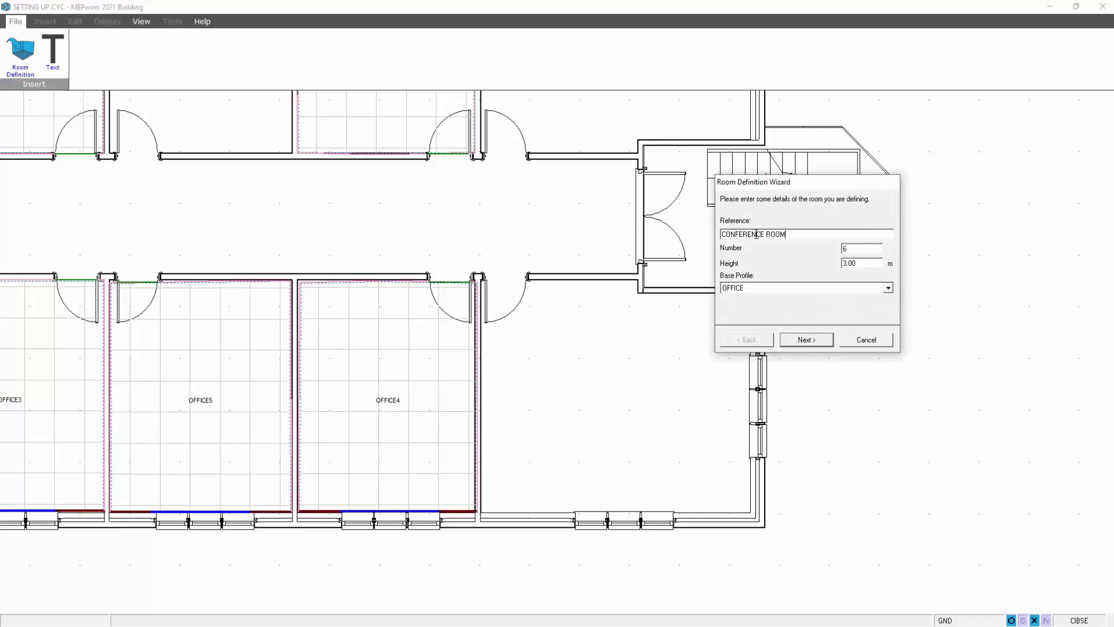
pyautogui.click(843, 288)
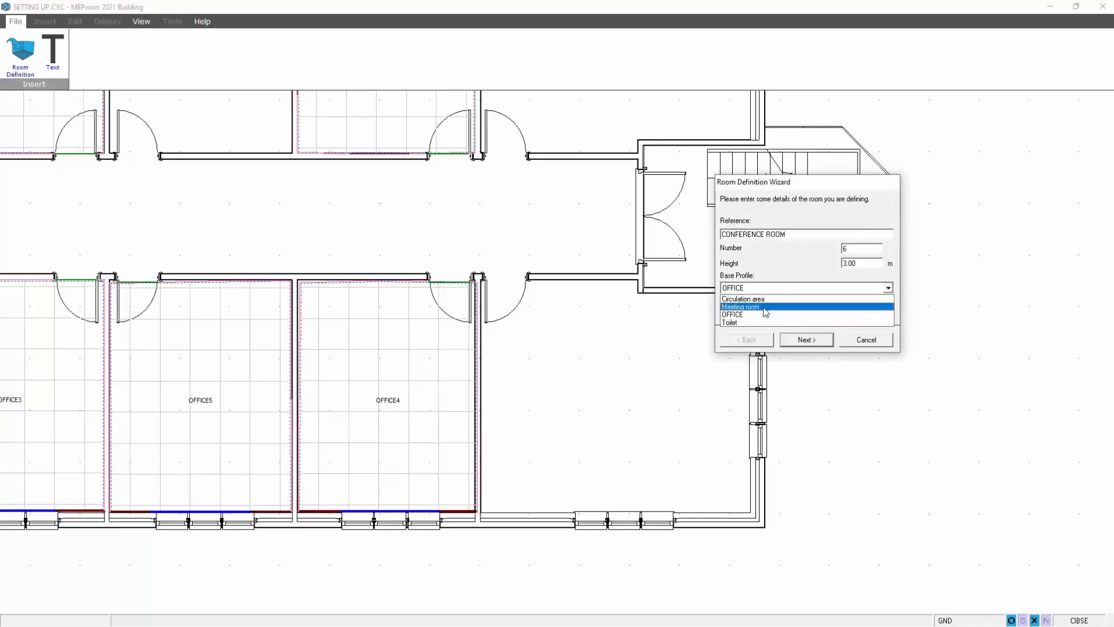
pyautogui.click(766, 312)
pyautogui.click(810, 340)
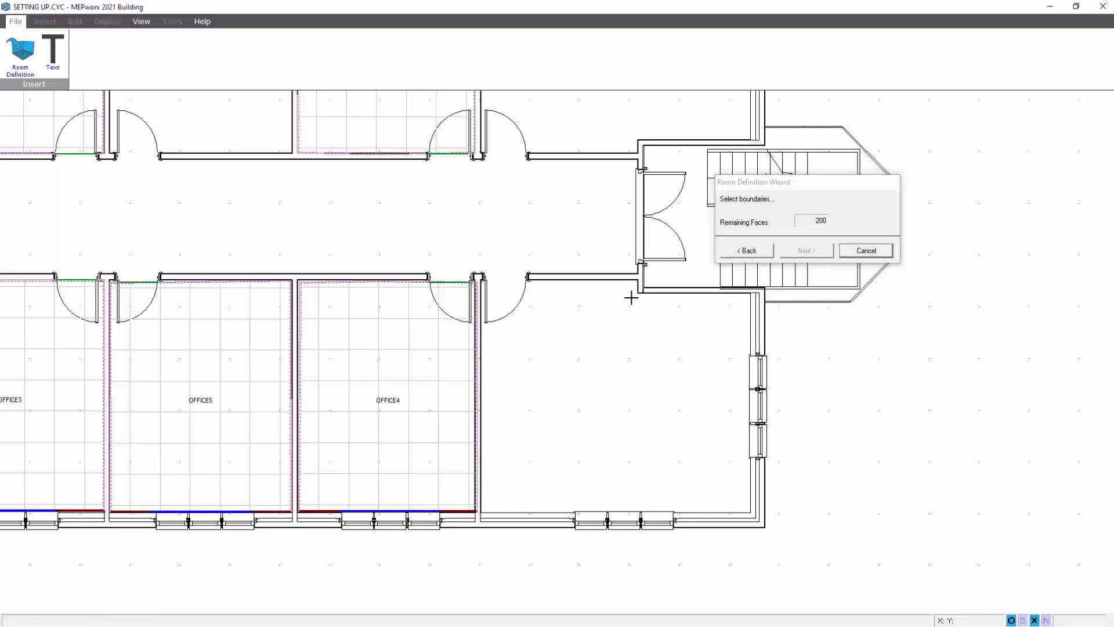
# Trace the conference room's boundary through its six inner wall corners, including the small notch beside the stairwell, and close the outline.
pyautogui.click(639, 281)
pyautogui.click(638, 293)
pyautogui.click(750, 294)
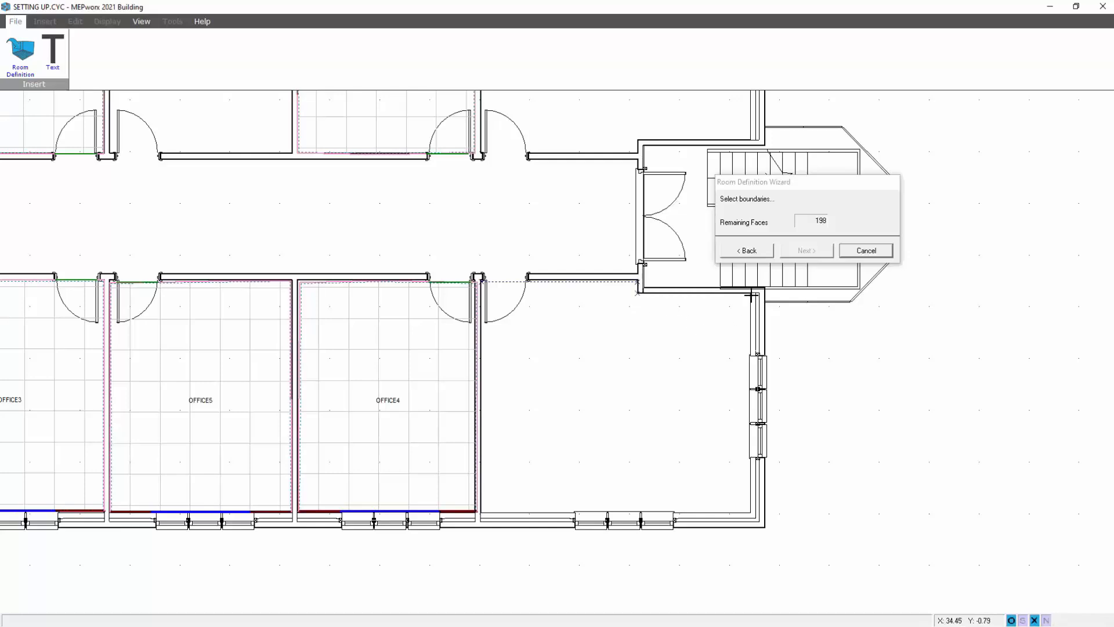
pyautogui.click(751, 512)
pyautogui.click(481, 512)
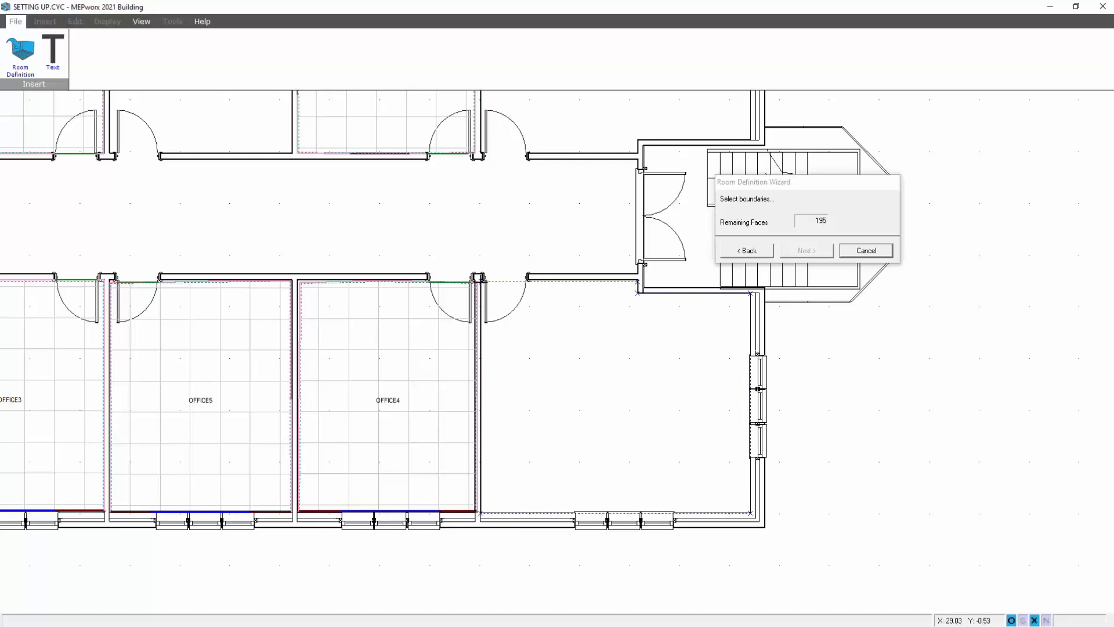
pyautogui.click(481, 281)
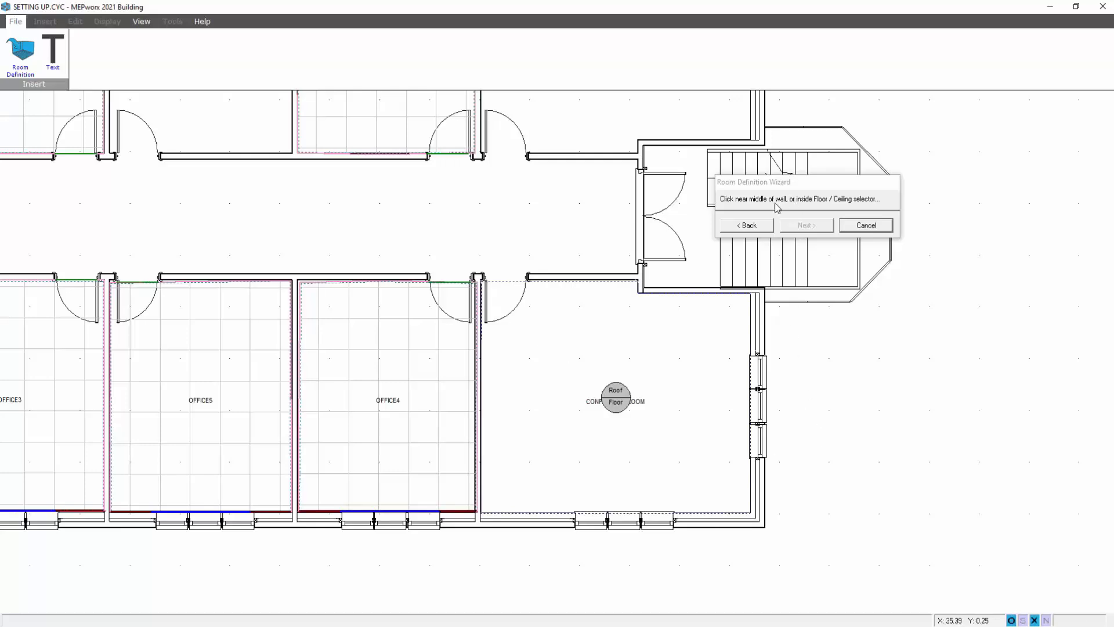
# Assign L1A 2013 Wall to the conference room's end external wall and add a 2.00 m high window starting at 0.70 m across its opening.
pyautogui.click(752, 402)
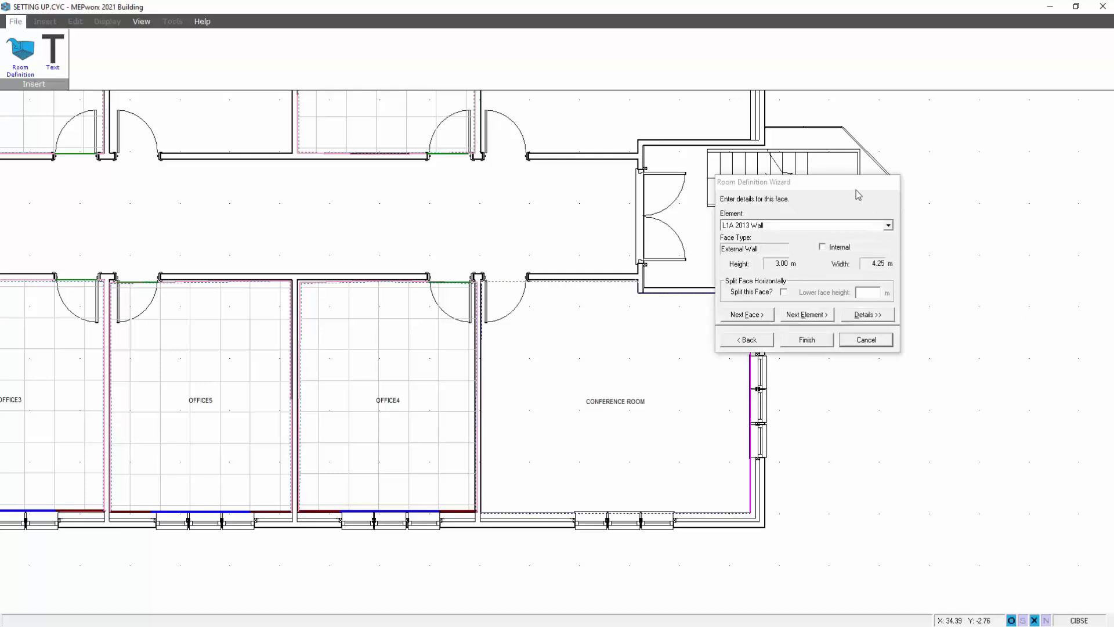
pyautogui.moveTo(856, 182); pyautogui.dragTo(912, 126)
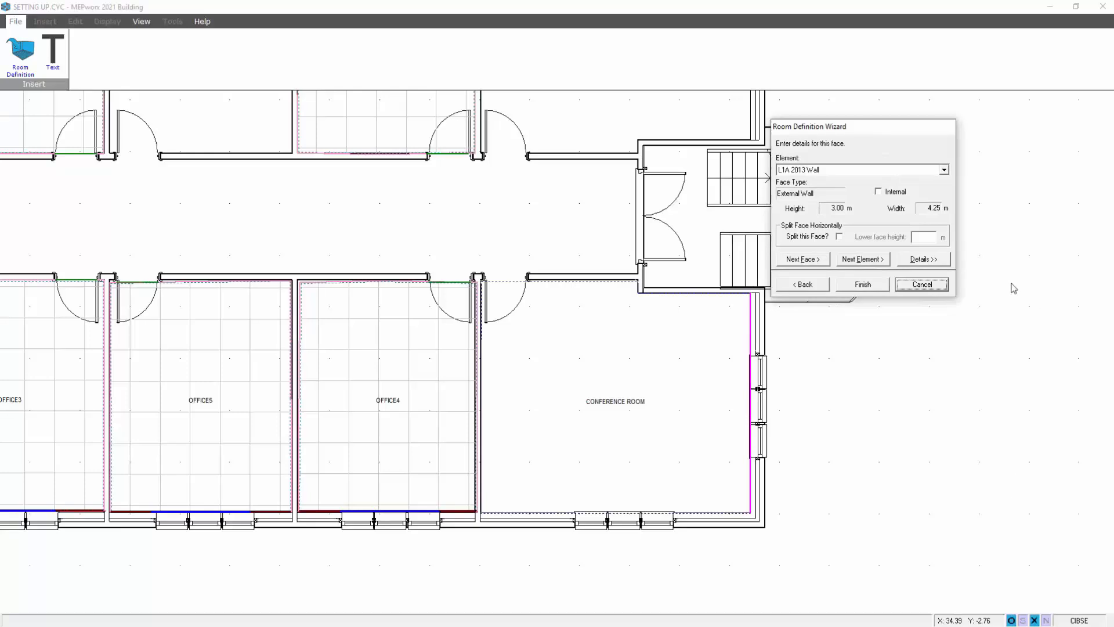
pyautogui.click(863, 259)
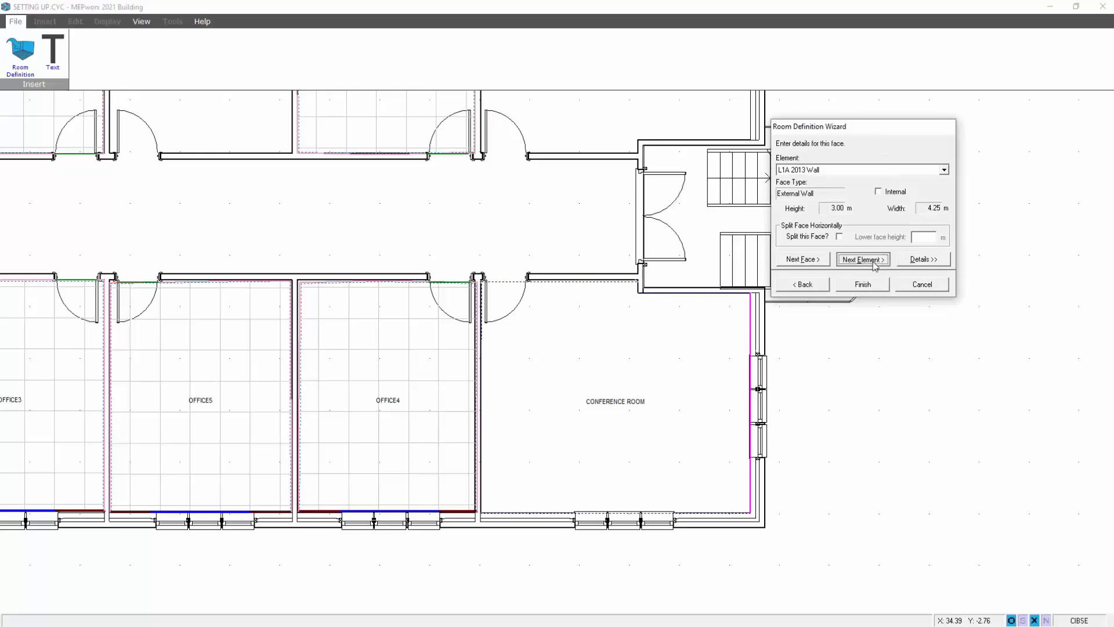
pyautogui.click(749, 357)
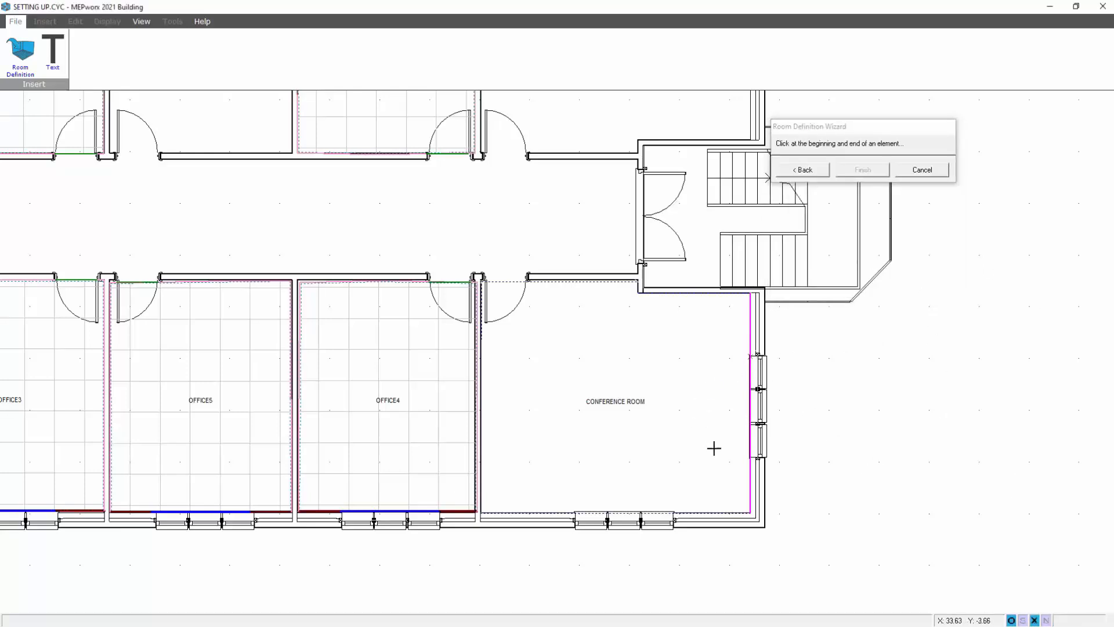
pyautogui.click(749, 458)
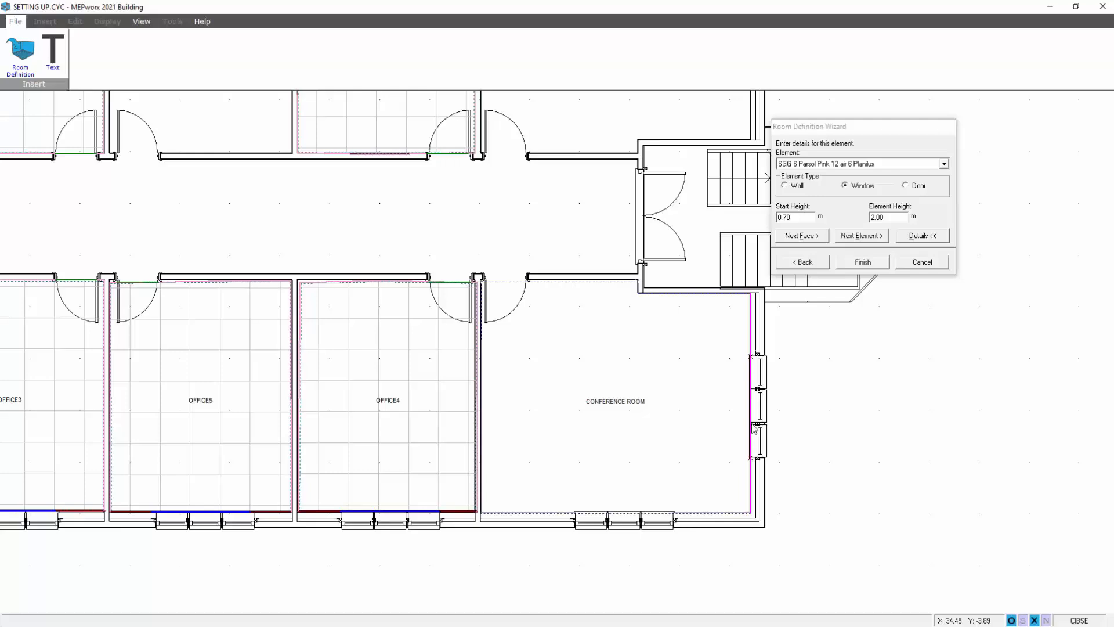
pyautogui.click(801, 236)
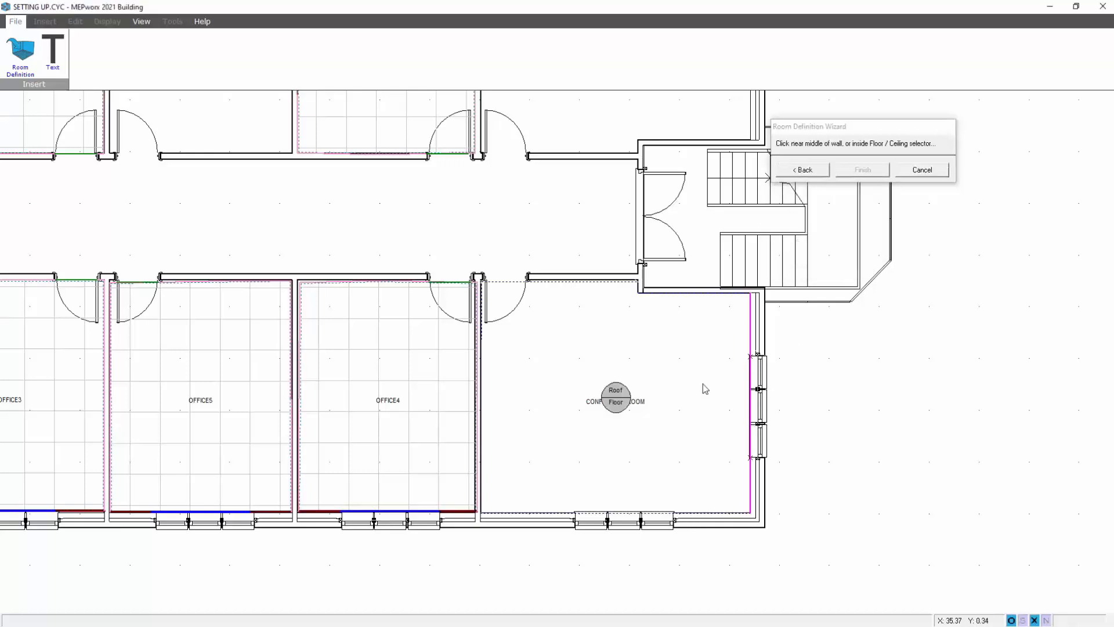
# Add a 2.00 m high window to the conference room's lower external wall, assign L1A Exposed Floor to its floor, and complete the definition.
pyautogui.click(625, 518)
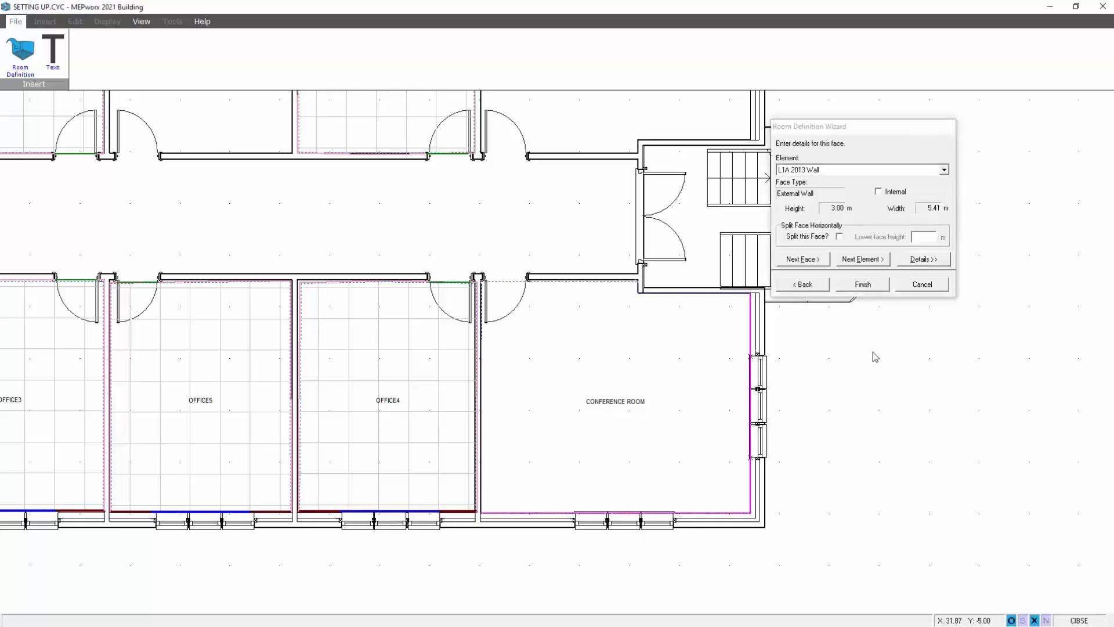
pyautogui.click(862, 260)
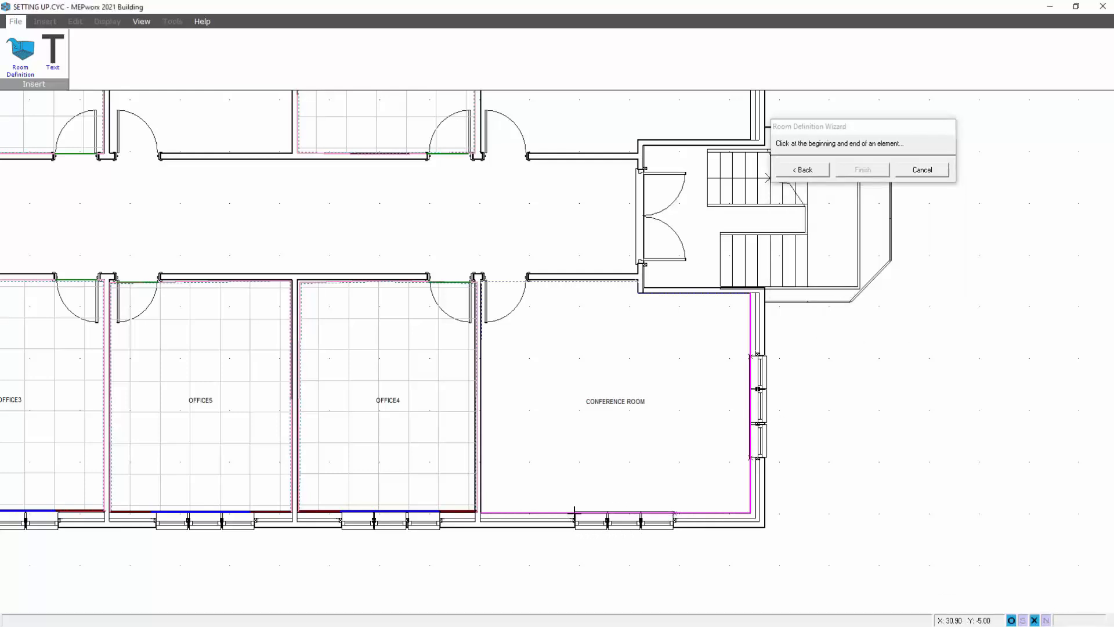
pyautogui.click(575, 514)
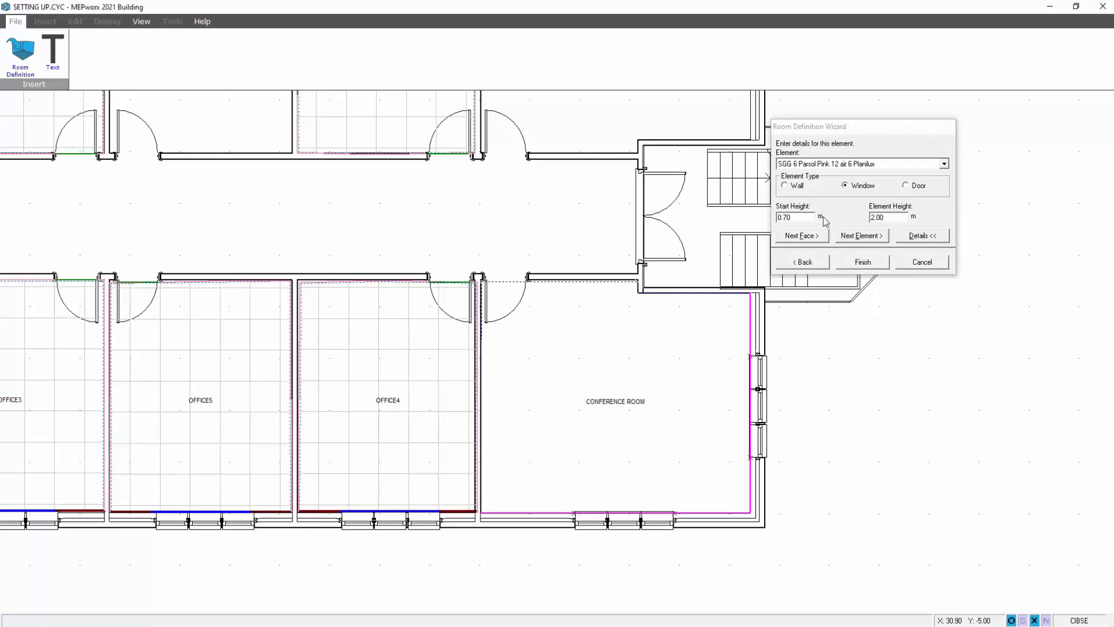
pyautogui.click(807, 235)
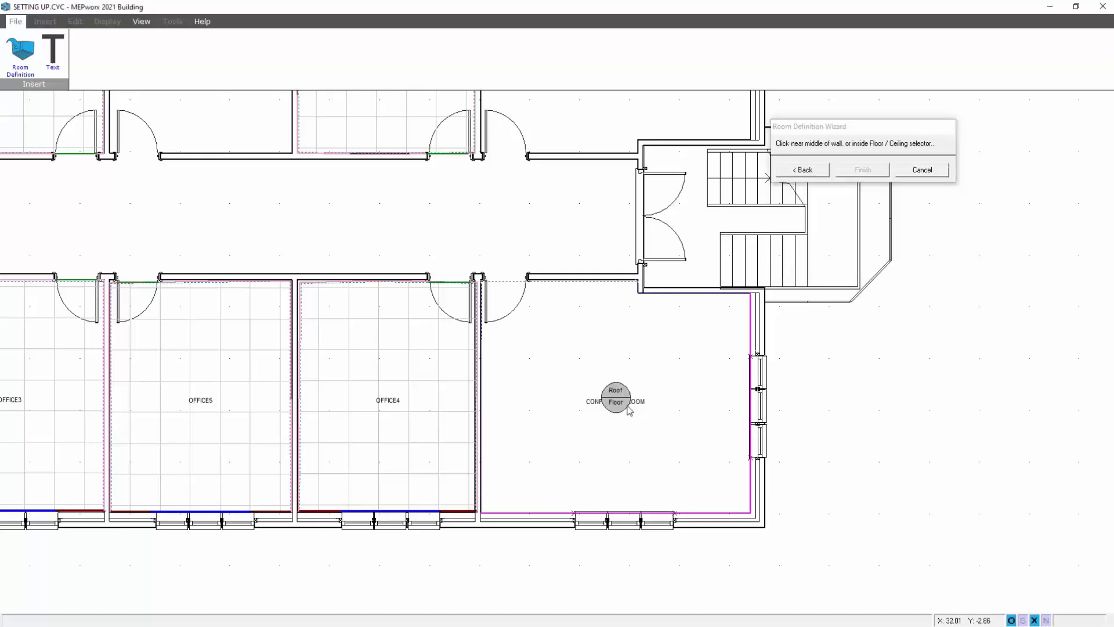
pyautogui.click(618, 403)
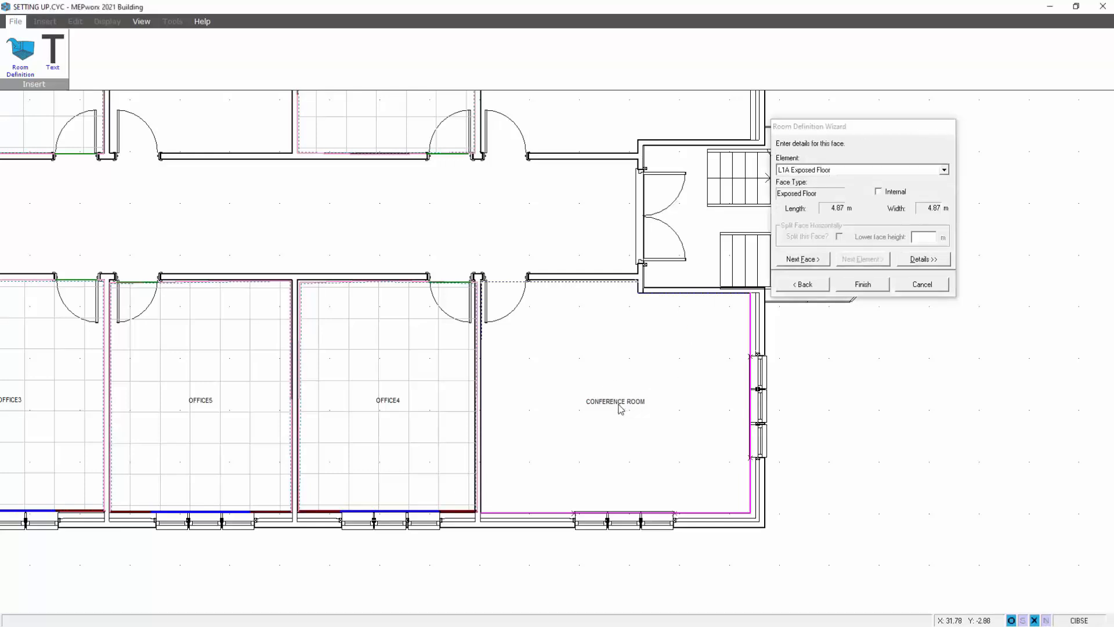
pyautogui.click(859, 289)
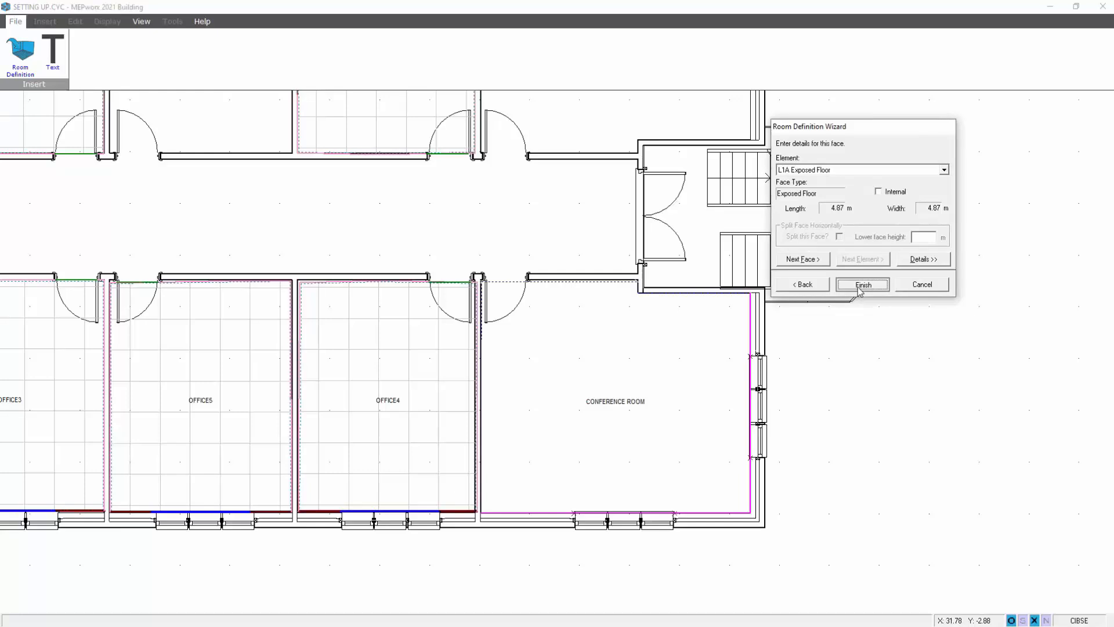
# Give the conference room 600 × 600 mm ceiling tiles with a tile centred at the room centre, and close the wizard.
pyautogui.click(924, 235)
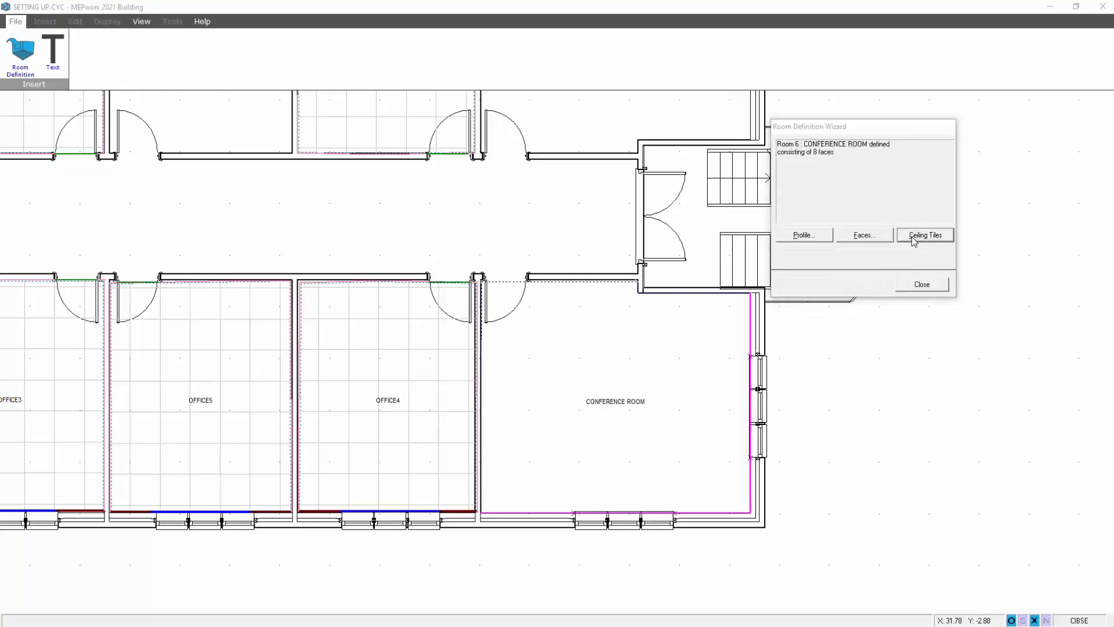
pyautogui.click(829, 214)
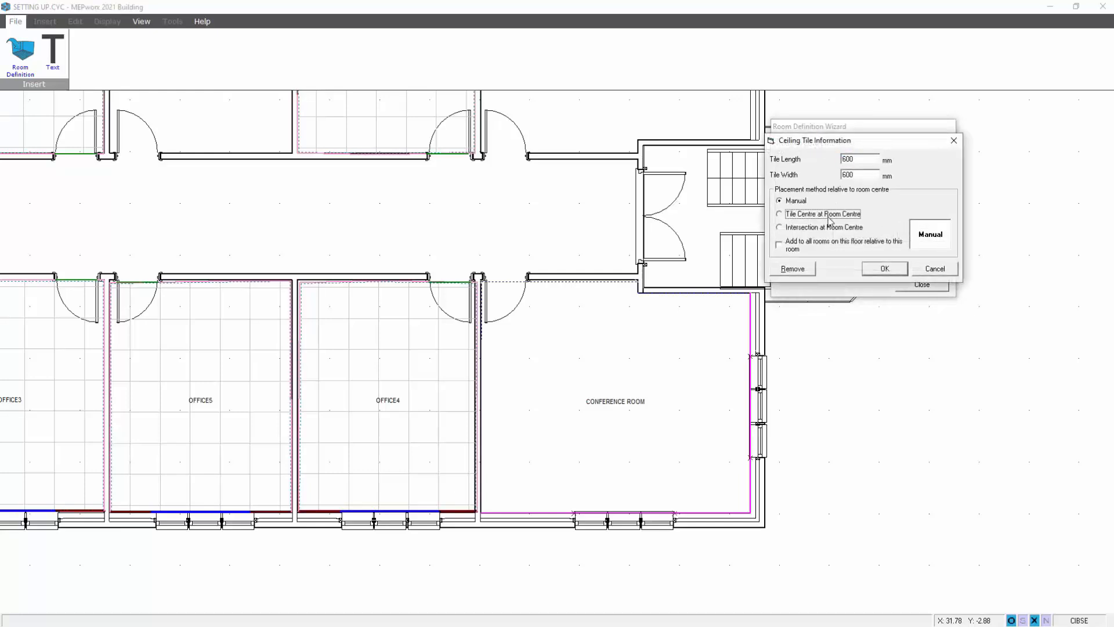
pyautogui.click(887, 275)
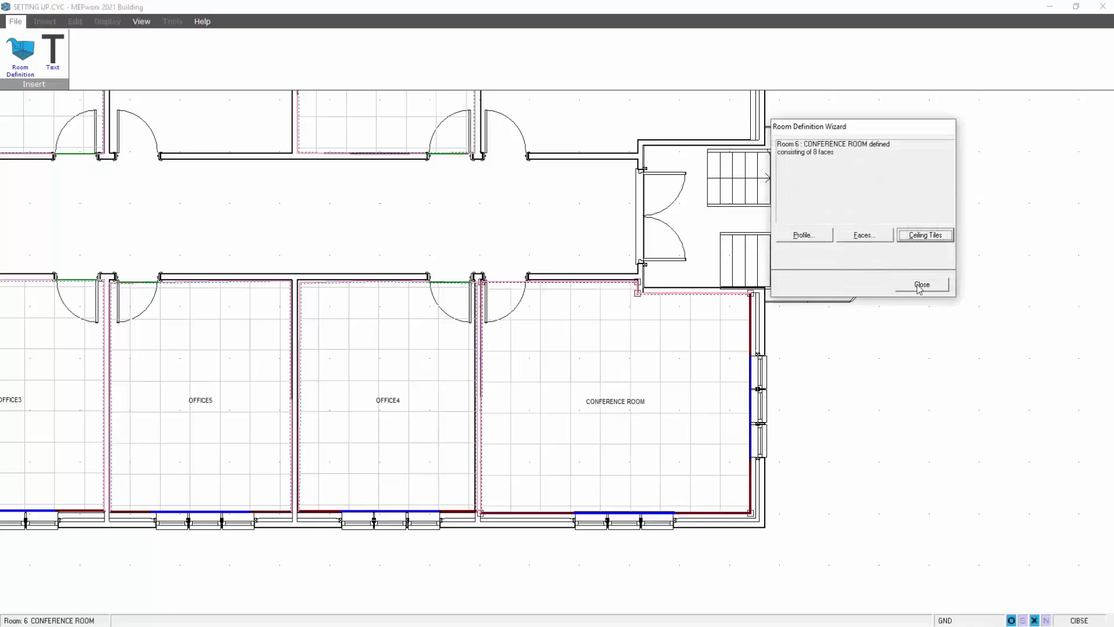
pyautogui.click(920, 284)
pyautogui.click(921, 285)
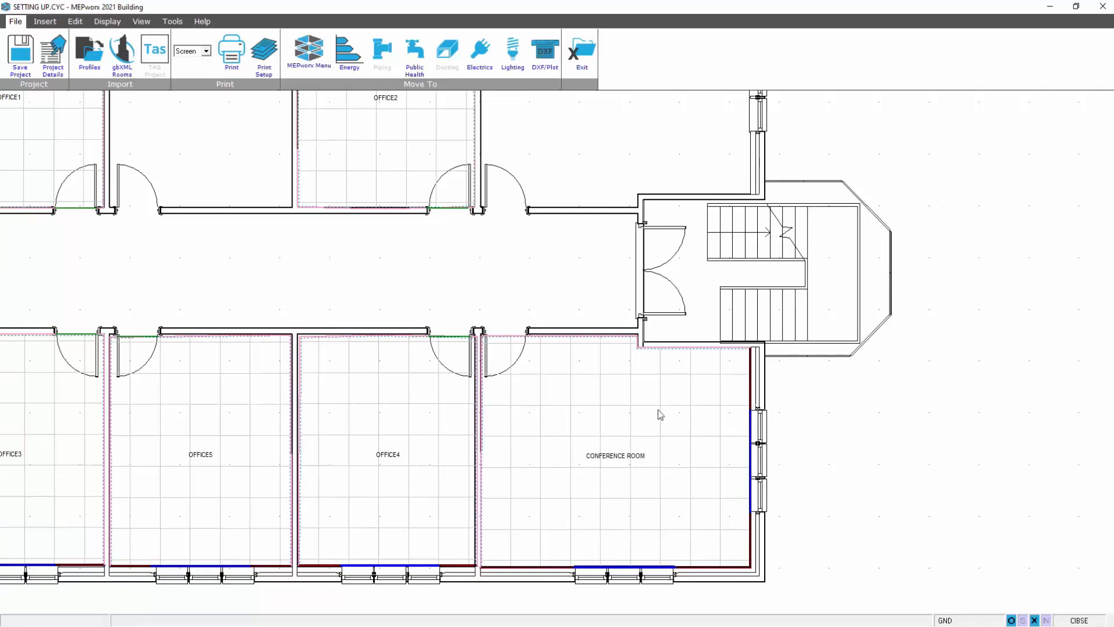
# Place one copy of CONFERENCE ROOM in the corner room beside OFFICE2, directly across the corridor.
pyautogui.rightClick(658, 409)
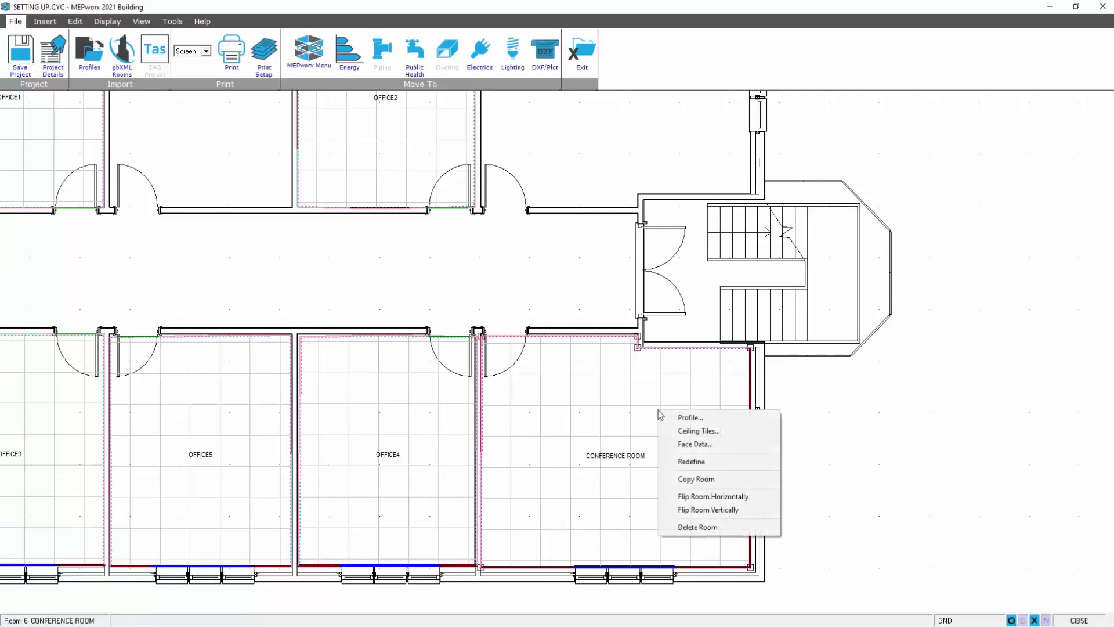
pyautogui.click(681, 479)
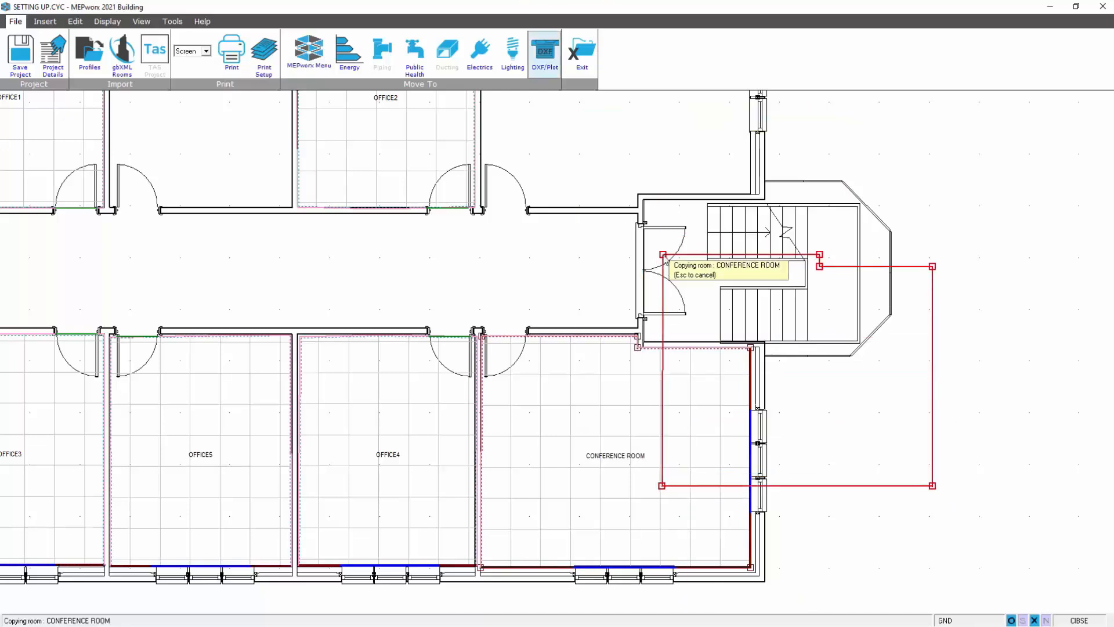
pyautogui.moveTo(665, 267); pyautogui.dragTo(603, 448, button='middle')
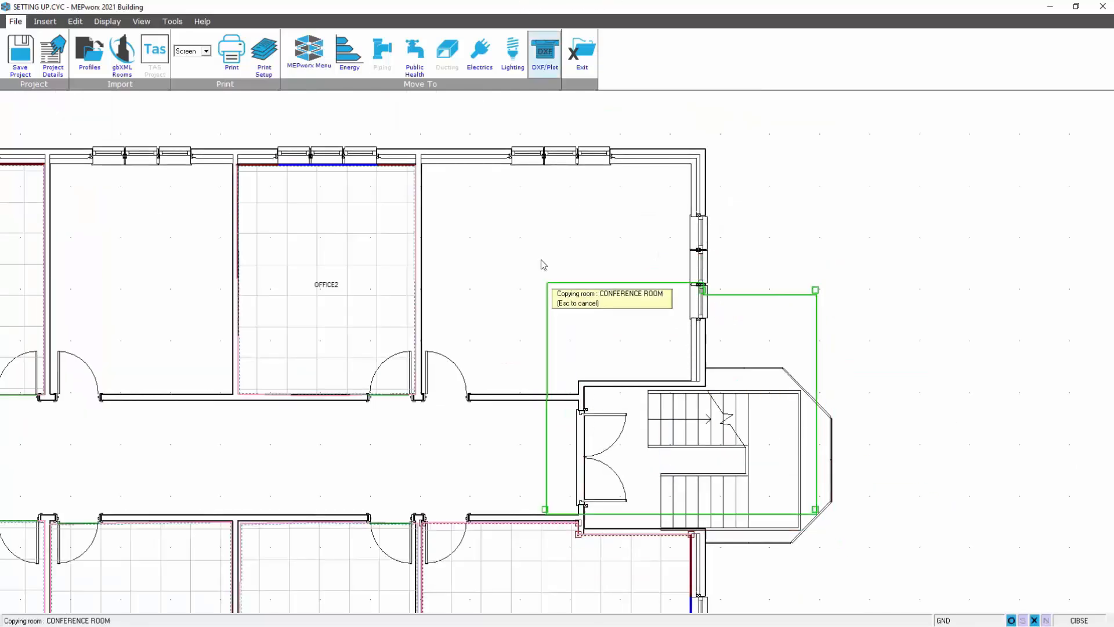
pyautogui.click(423, 166)
pyautogui.press('Escape')
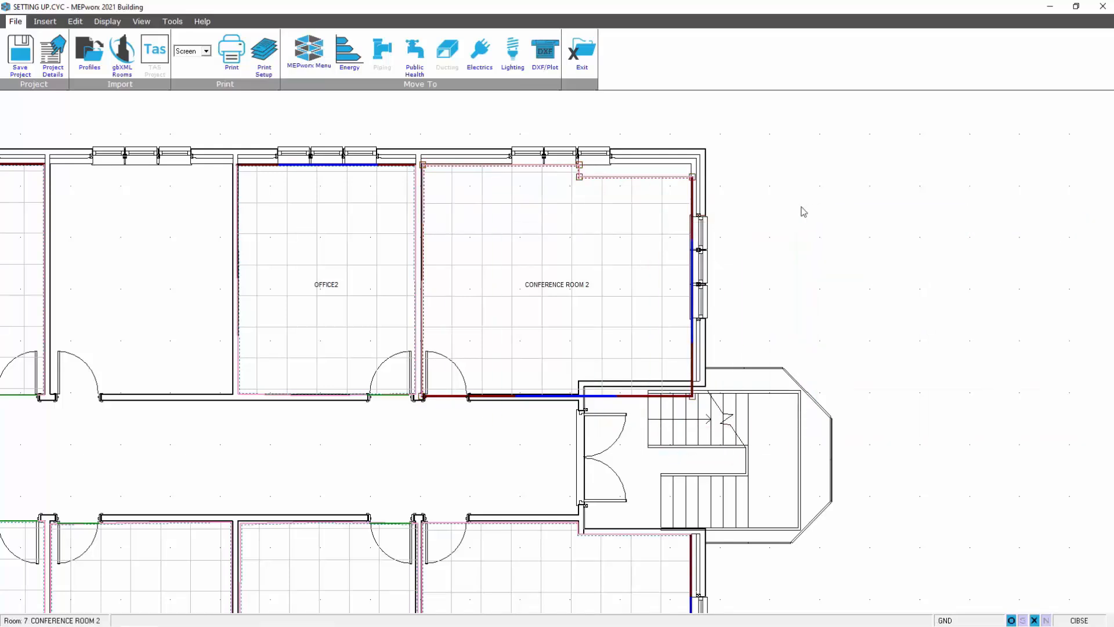
# Flip CONFERENCE ROOM 2 vertically and move its three corners around the stairwell notch onto the inner wall lines.
pyautogui.rightClick(584, 244)
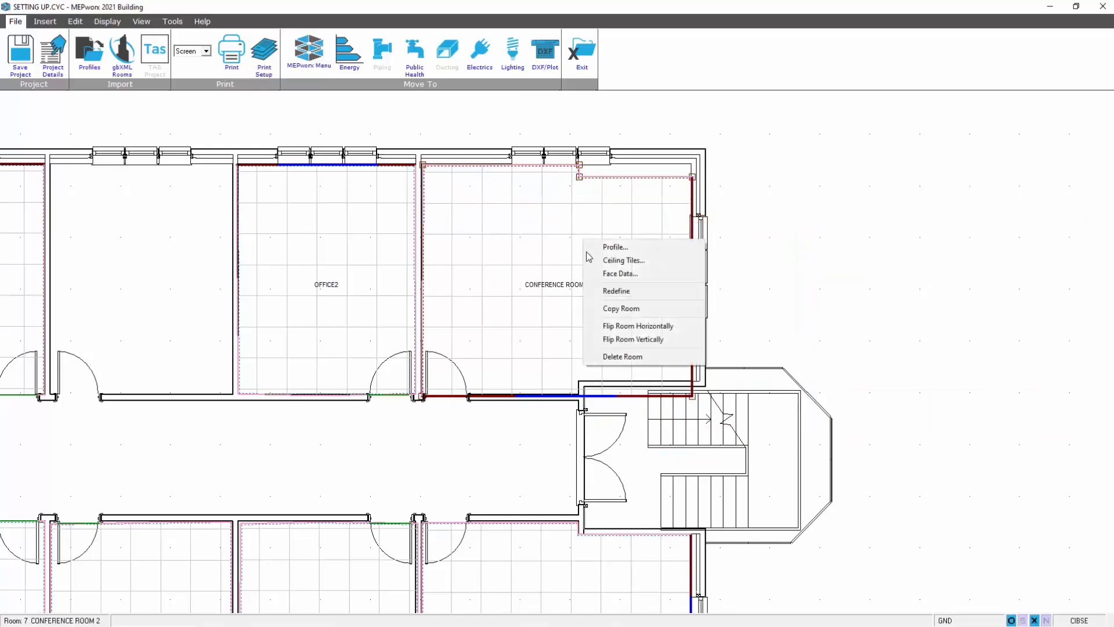
pyautogui.click(622, 341)
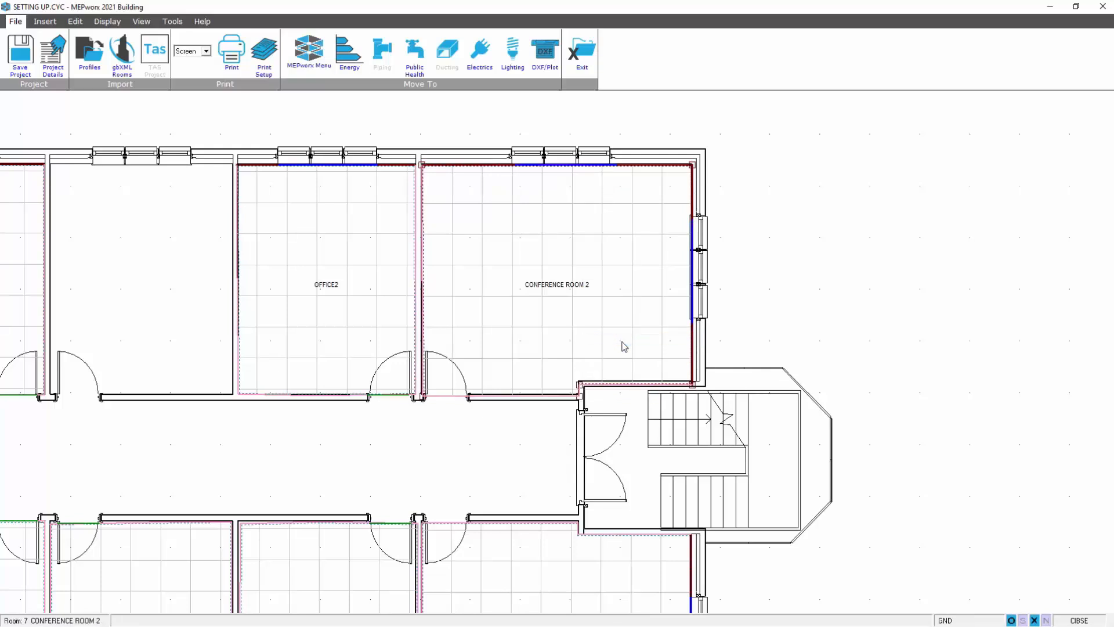
pyautogui.scroll(3, 700, 399)
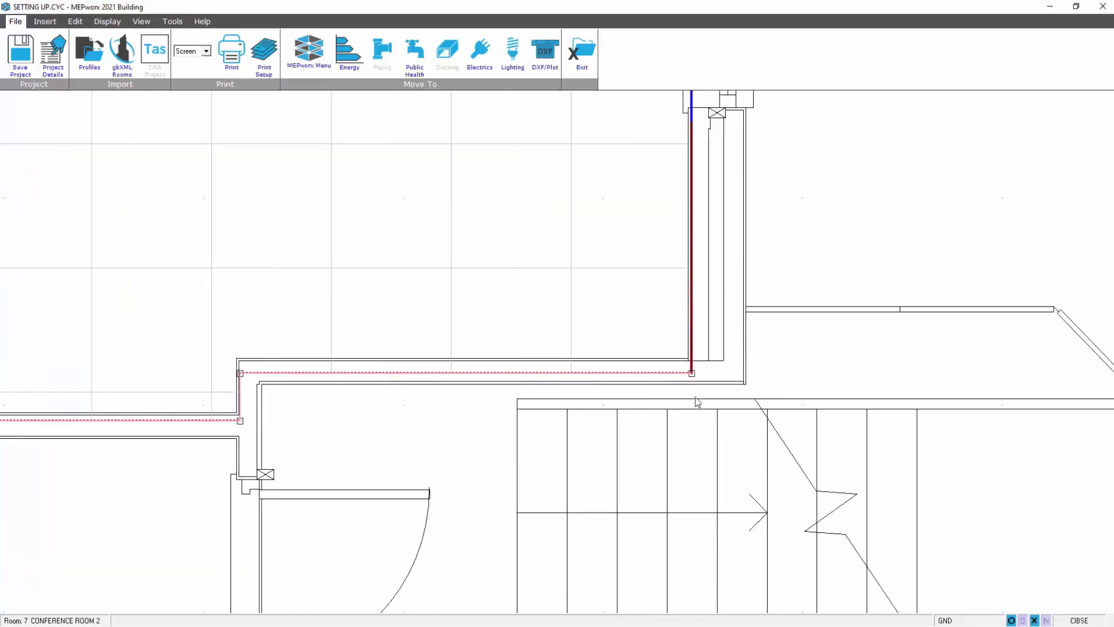
pyautogui.moveTo(693, 376); pyautogui.dragTo(689, 359)
pyautogui.moveTo(239, 373); pyautogui.dragTo(236, 361)
pyautogui.moveTo(239, 420); pyautogui.dragTo(235, 415)
# Align CONFERENCE ROOM 2's corner beside its corridor door with the inner wall lines and check the room's outer corners.
pyautogui.moveTo(296, 471); pyautogui.dragTo(651, 416, button='middle')
pyautogui.scroll(1, 602, 448)
pyautogui.scroll(-1, 251, 400)
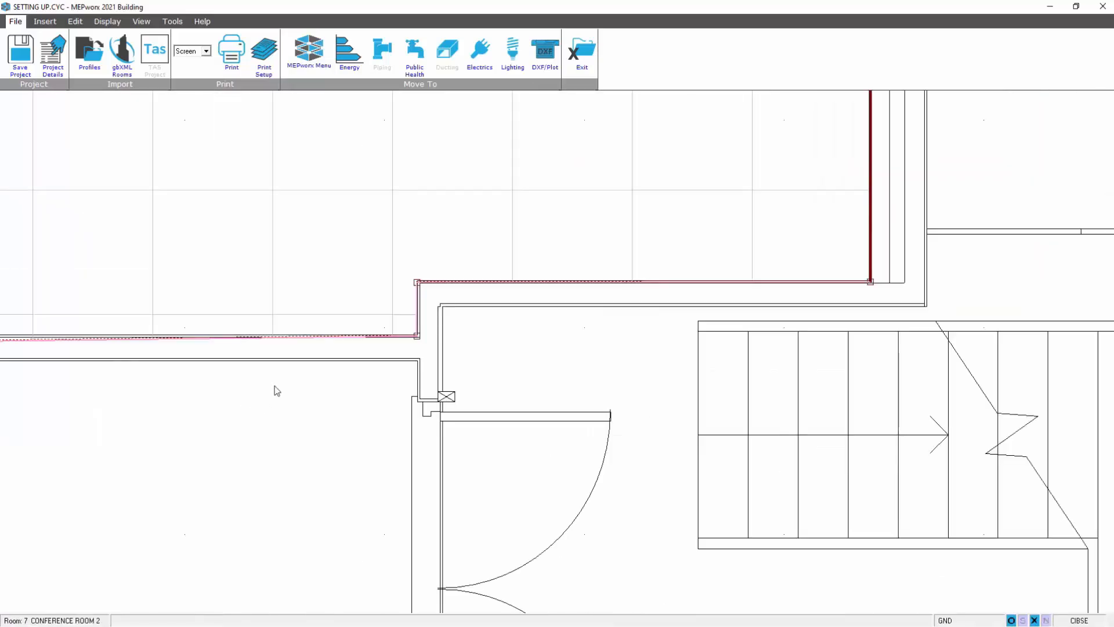
pyautogui.scroll(-1, 421, 355)
pyautogui.moveTo(403, 355); pyautogui.dragTo(678, 393, button='middle')
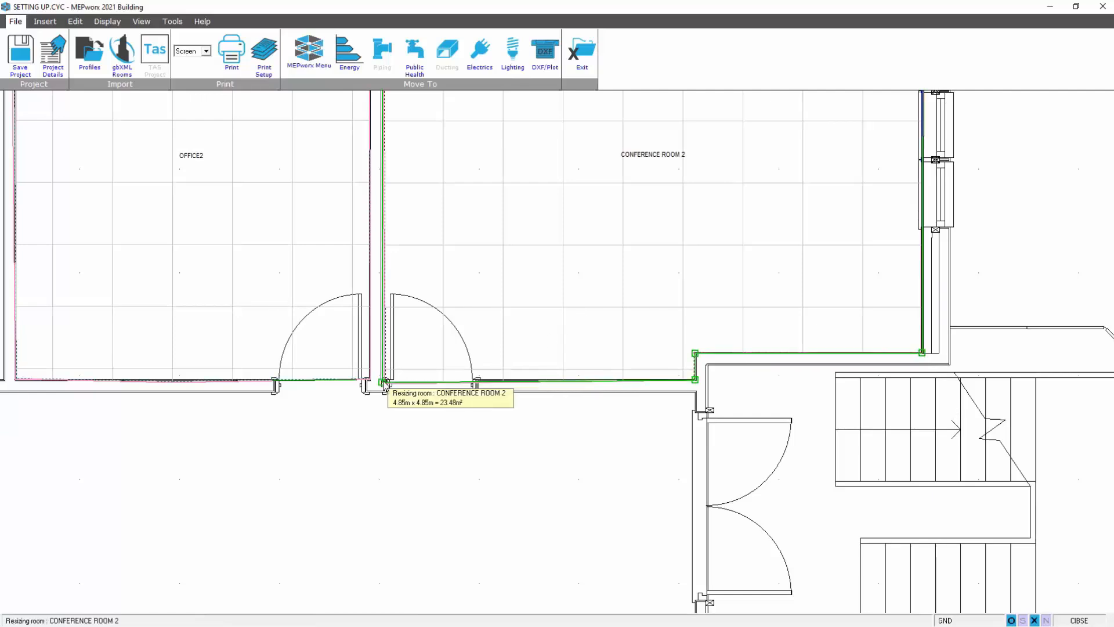
pyautogui.click(504, 281)
pyautogui.moveTo(510, 239); pyautogui.dragTo(479, 456, button='middle')
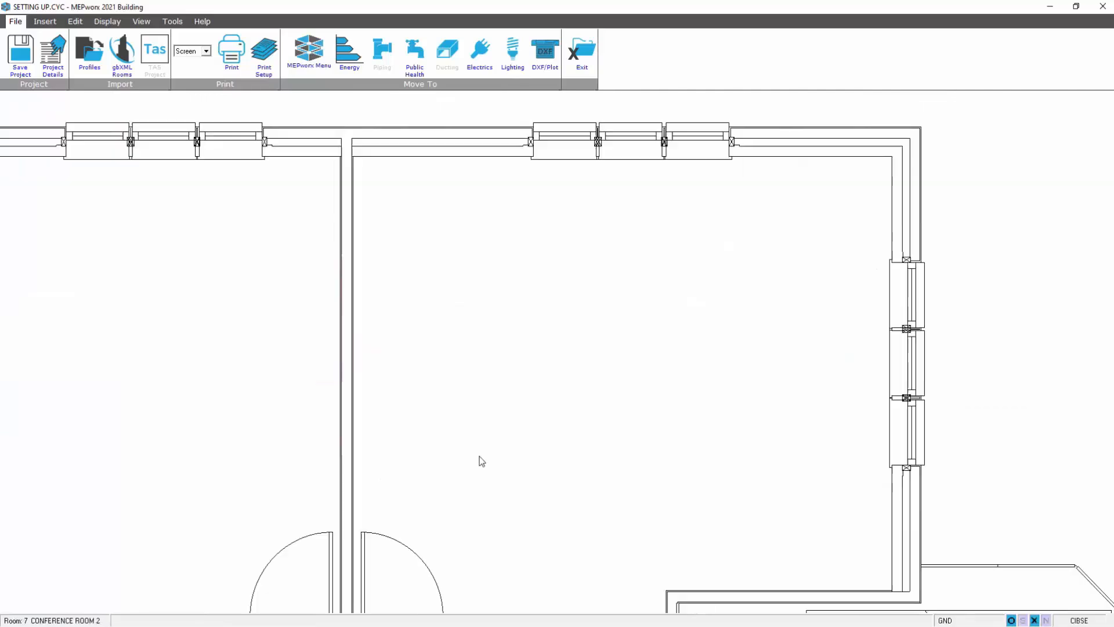
pyautogui.click(989, 231)
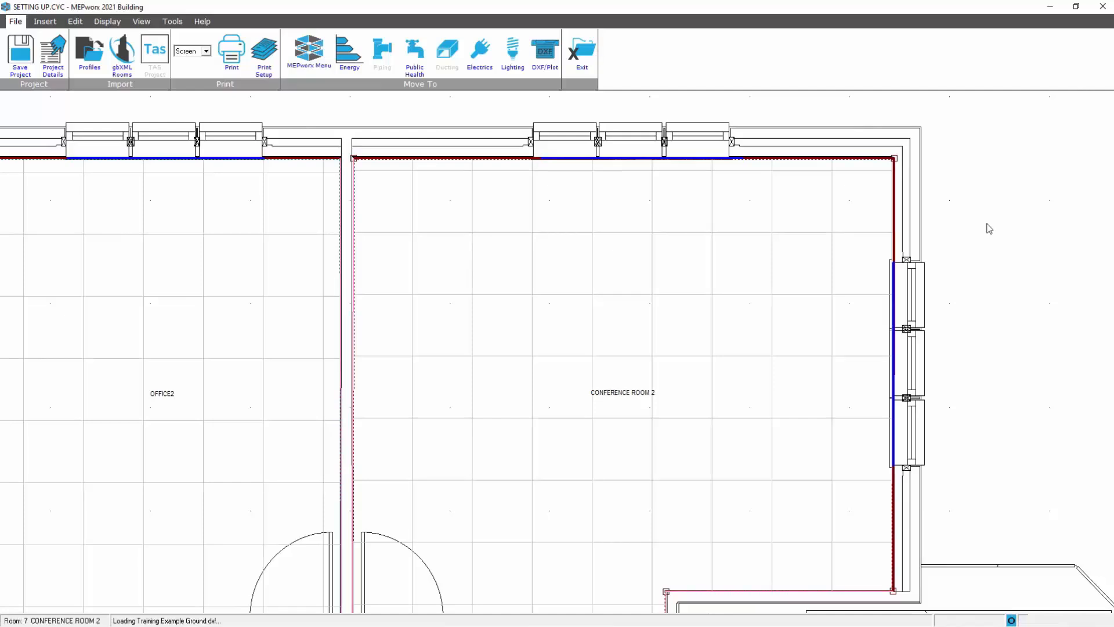
pyautogui.scroll(-2, 967, 236)
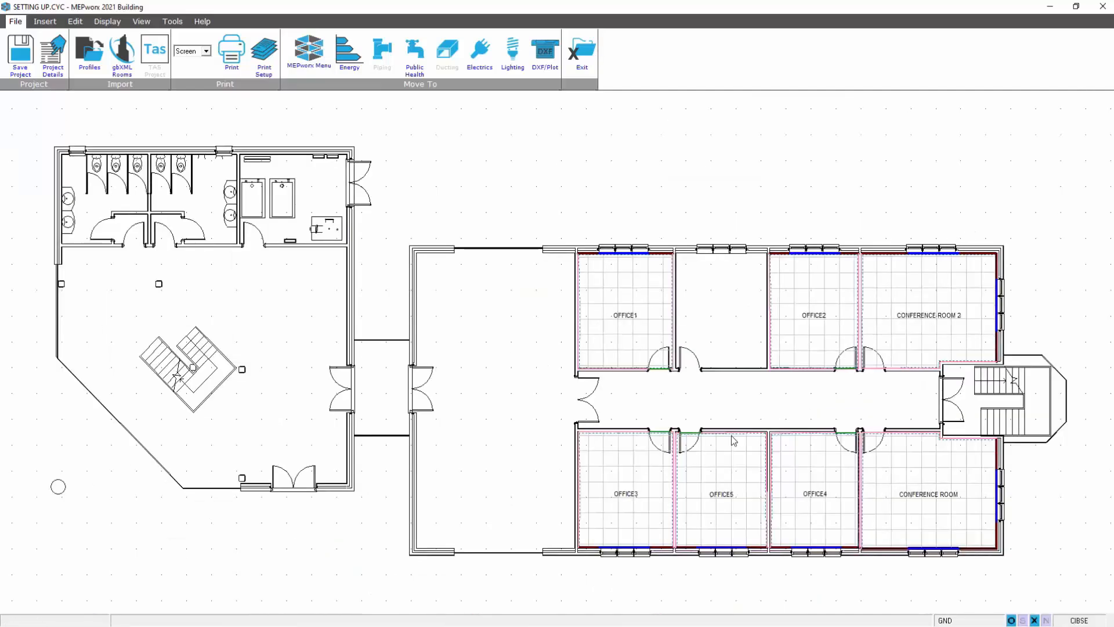
# Place a copy of OFFICE5 in the empty room between OFFICE1 and OFFICE2, and flip the copy vertically.
pyautogui.rightClick(701, 457)
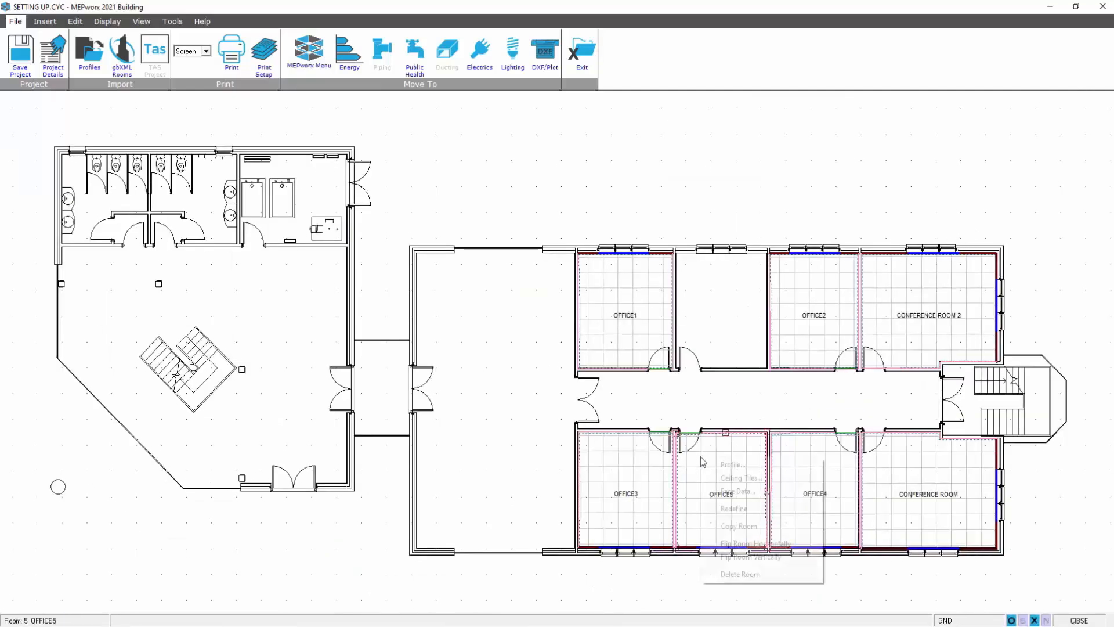
pyautogui.click(733, 524)
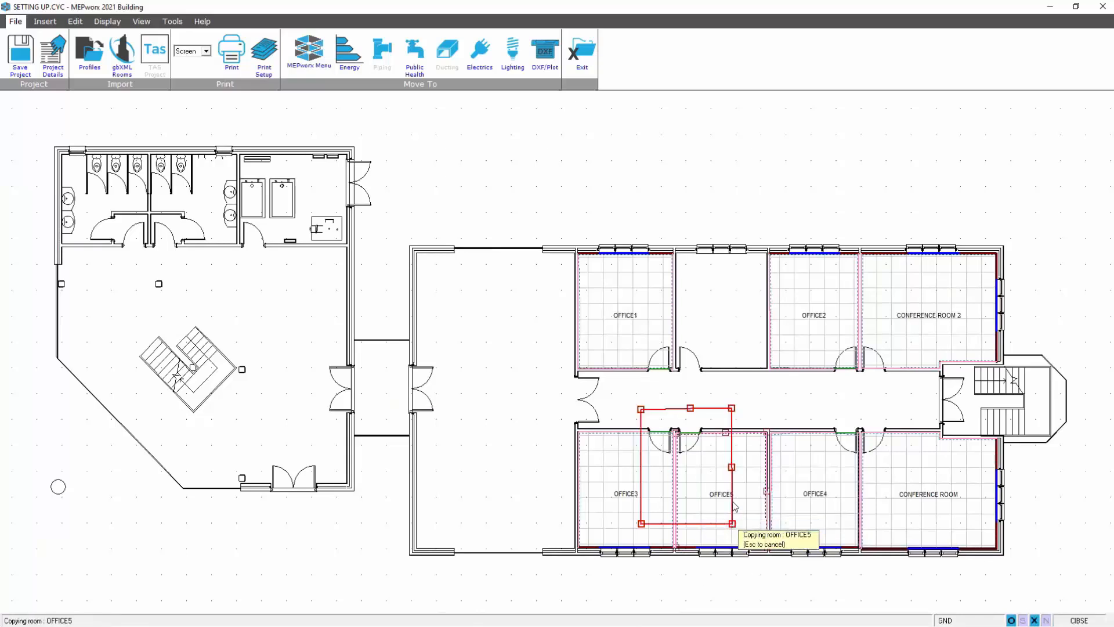
pyautogui.click(768, 371)
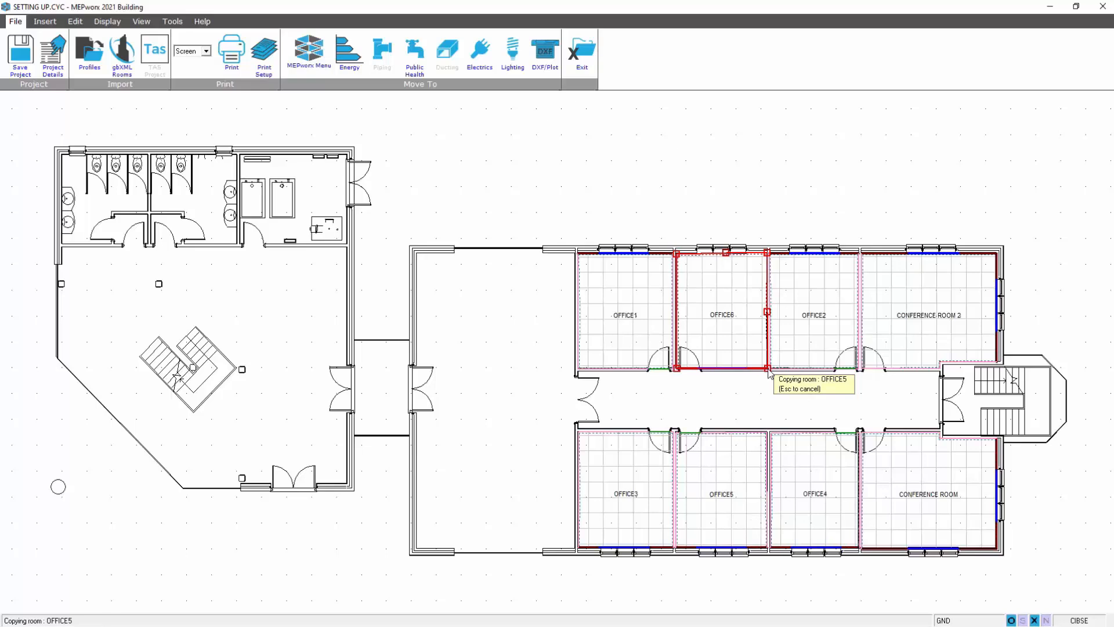
pyautogui.click(770, 372)
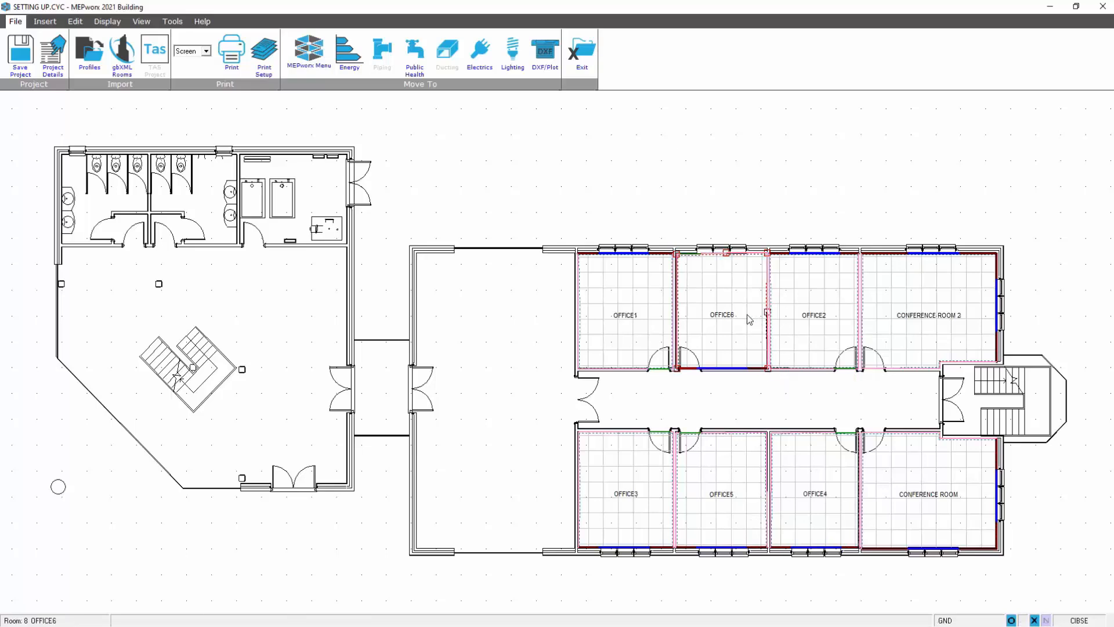
pyautogui.rightClick(747, 315)
pyautogui.click(791, 413)
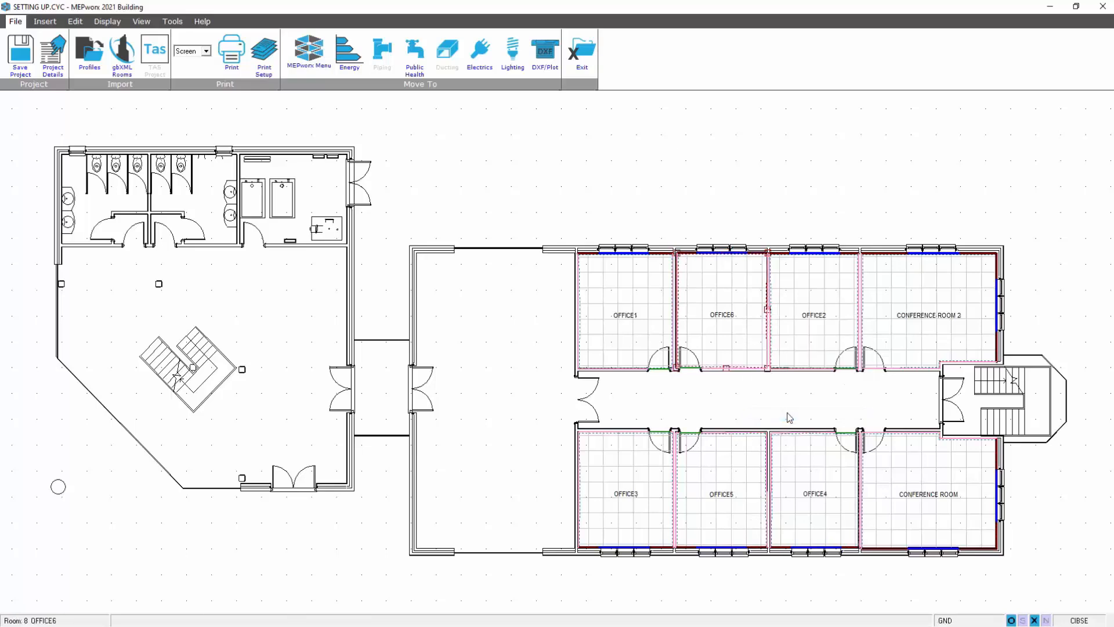
pyautogui.moveTo(1028, 194); pyautogui.dragTo(938, 184, button='middle')
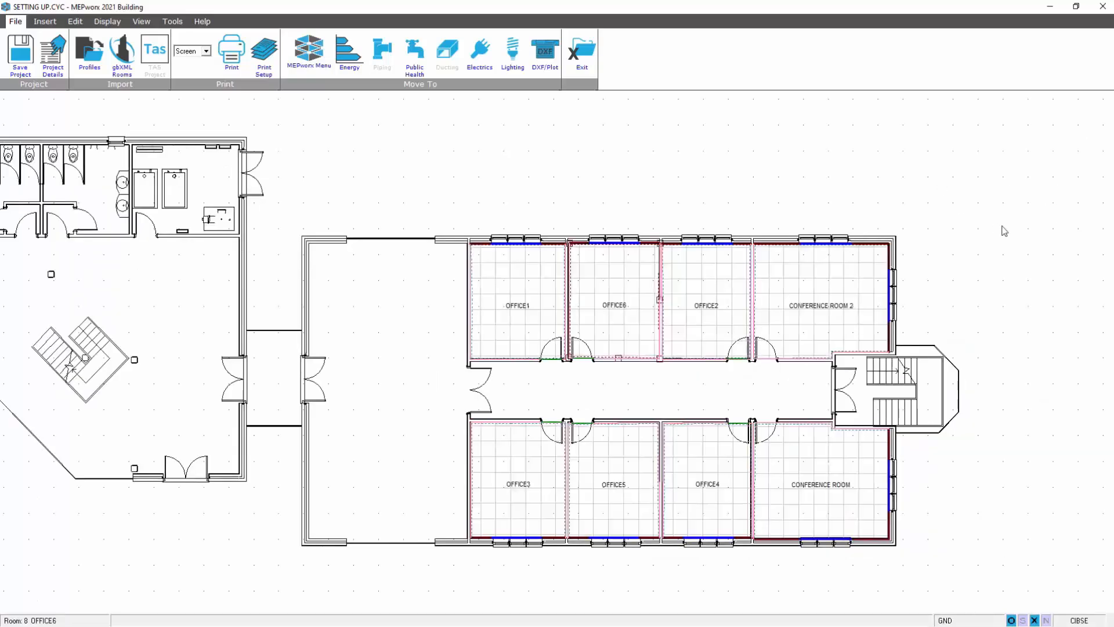